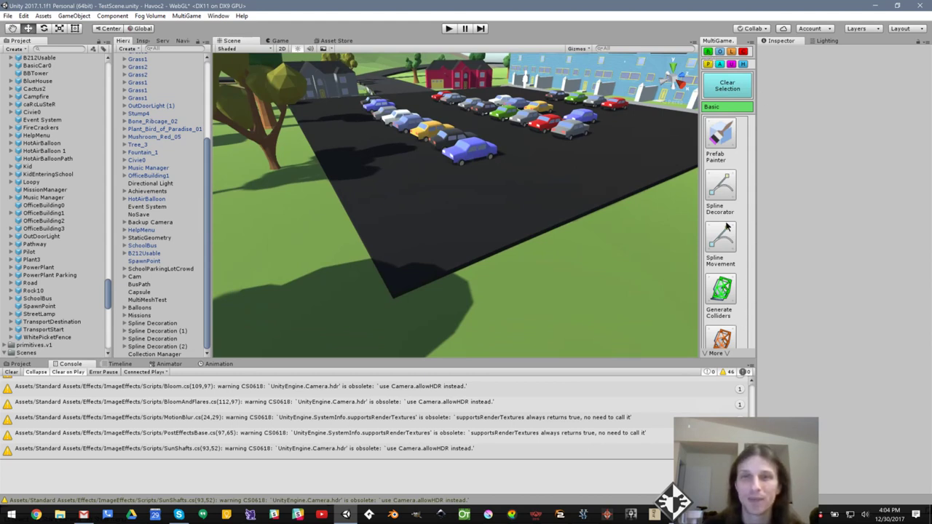
Create a Spline Decorator object and snap it to the ground surface at the parking lot's near corner
click(722, 191)
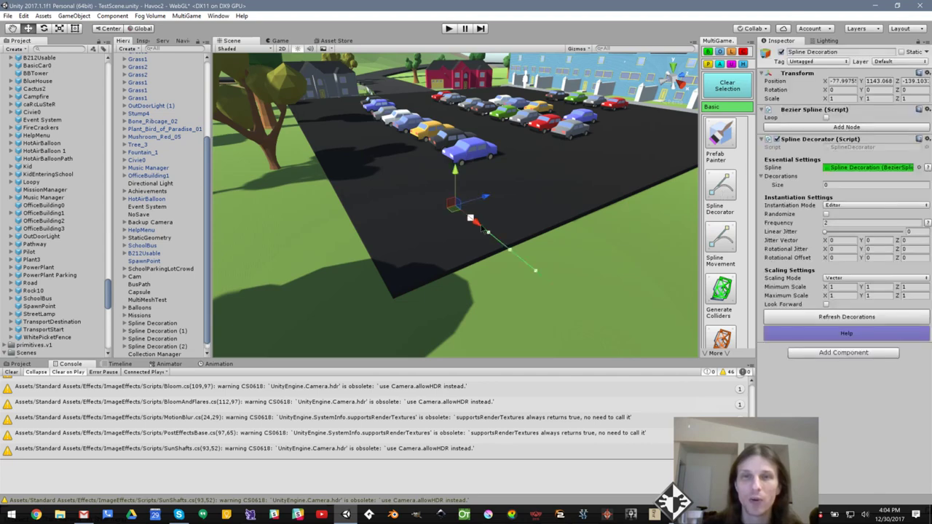
alt+drag(455, 243, 455, 214)
click(470, 220)
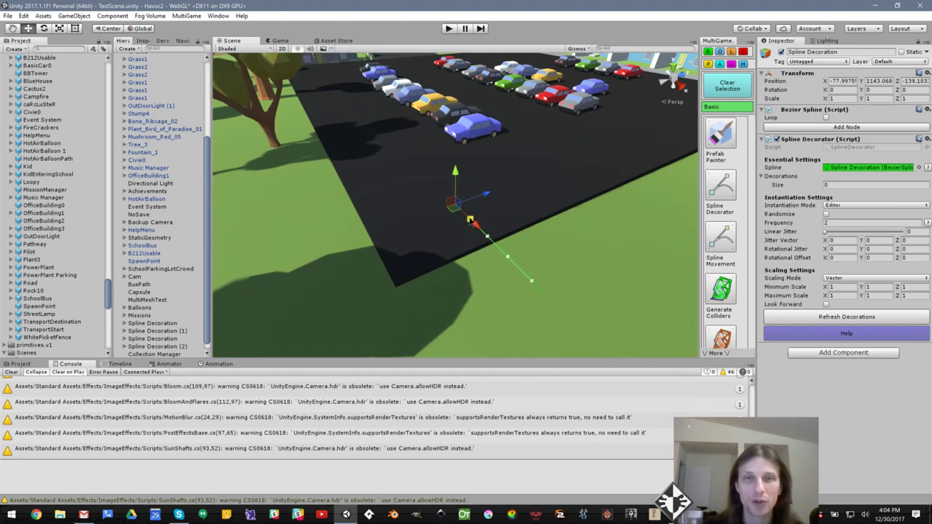
middle_drag(491, 255, 496, 243)
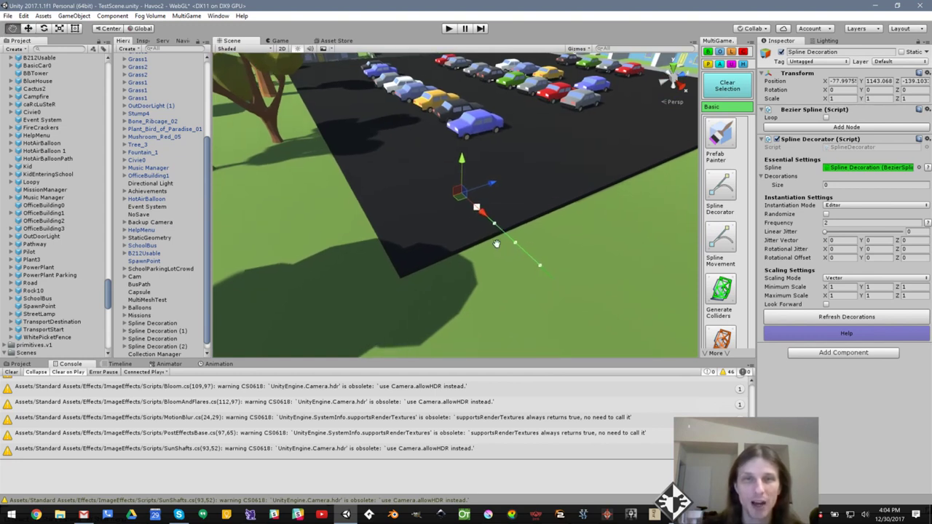
key(shift)
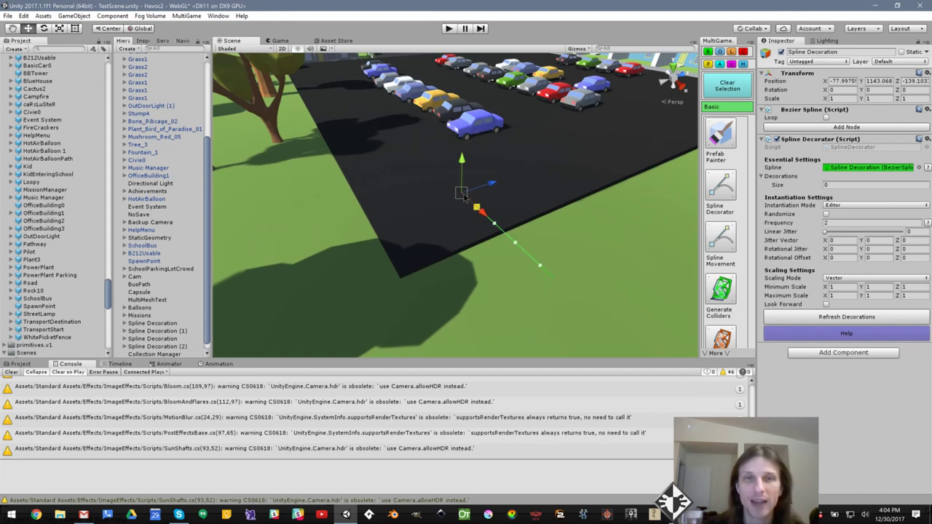
shift+drag(463, 197, 490, 251)
key(f)
scroll(490, 251, down, 4)
scroll(486, 248, up, 14)
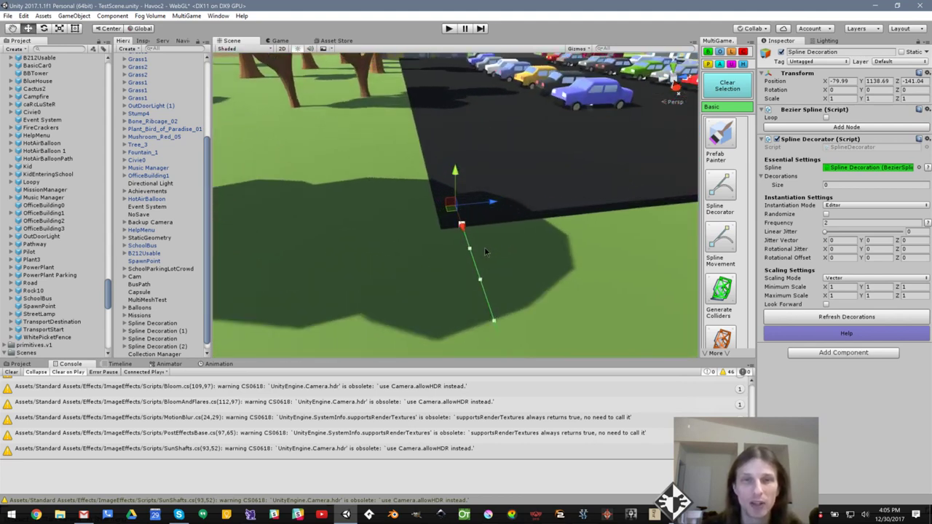
Rotate the spline object to -90 on Y and slide it to about Z -142.25 so it starts at the lot's corner
alt+drag(398, 198, 580, 194)
key(e)
key(w)
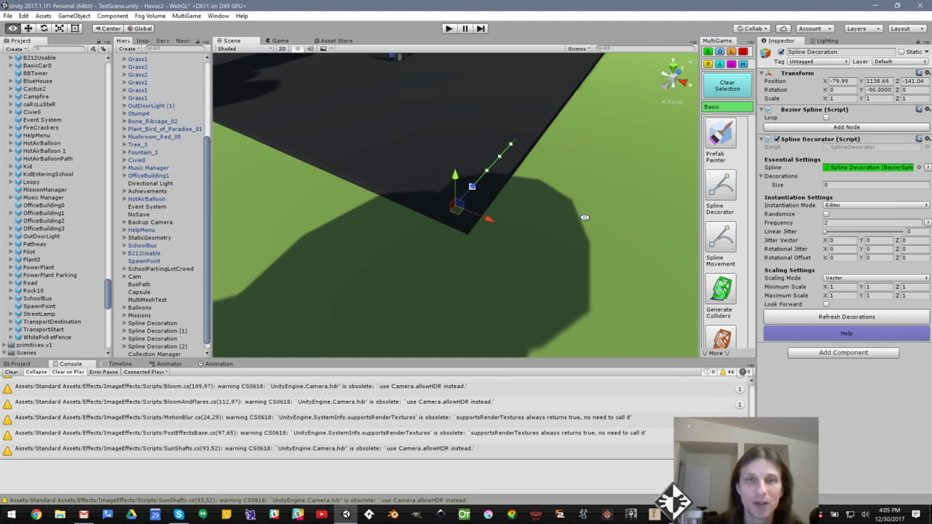
key(f)
drag(487, 201, 445, 211)
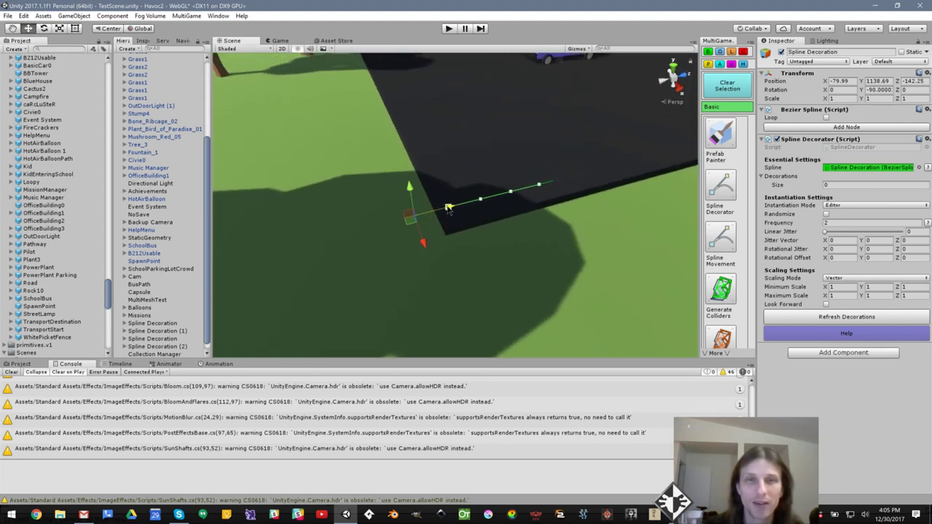
Snap the spline's end node to the surface farther along the parking lot's outer edge
middle_drag(493, 222, 274, 252)
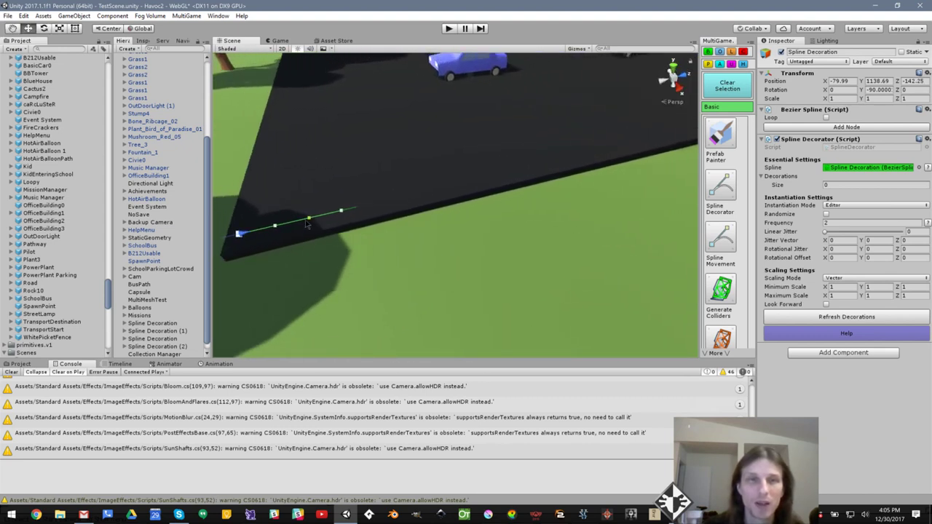
scroll(316, 229, down, 3)
alt+drag(360, 228, 457, 211)
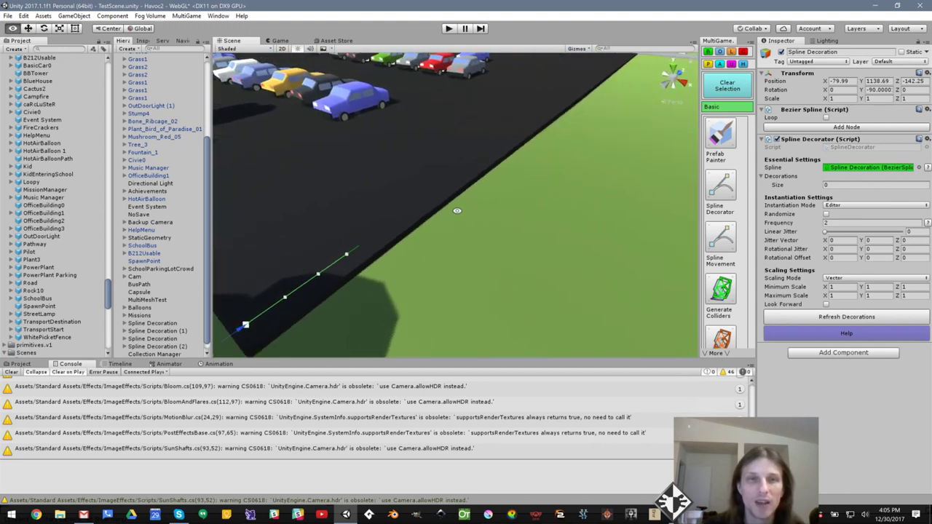
click(348, 258)
scroll(353, 260, down, 8)
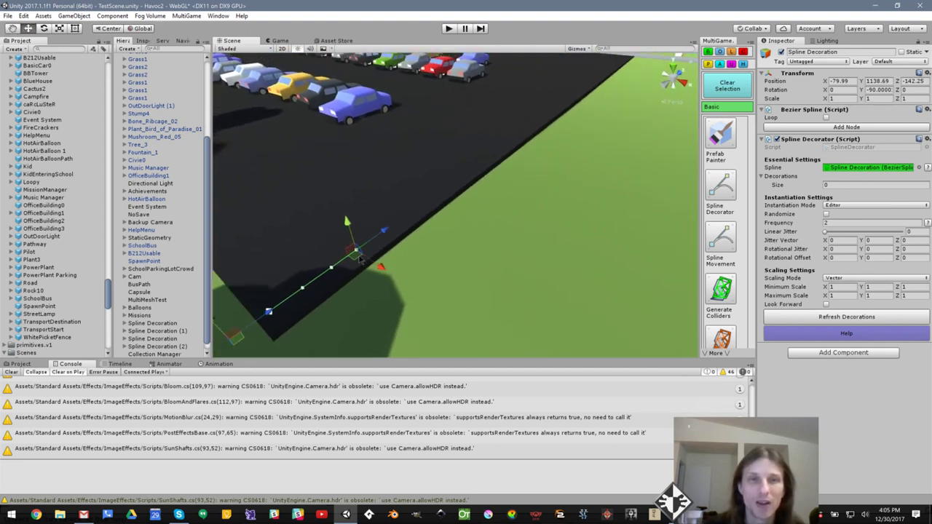
middle_drag(446, 207, 447, 239)
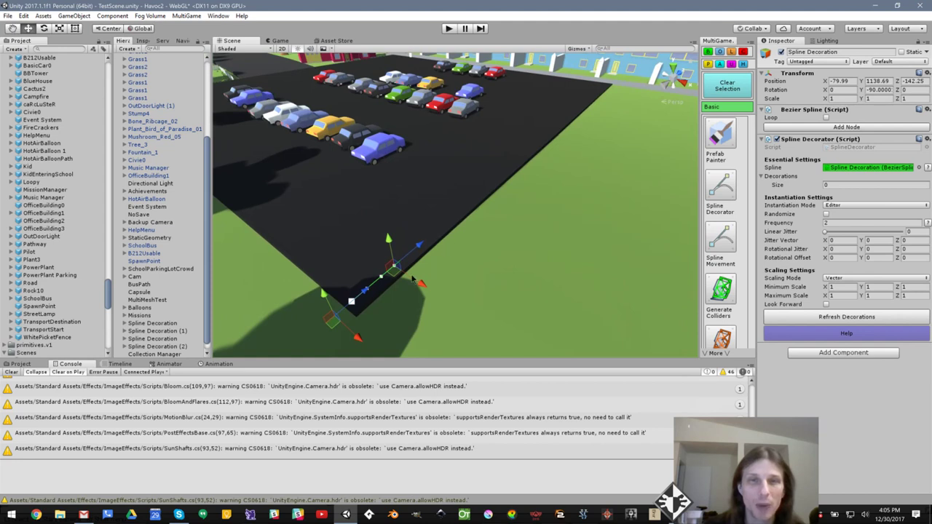
key(shift)
shift+drag(396, 270, 440, 221)
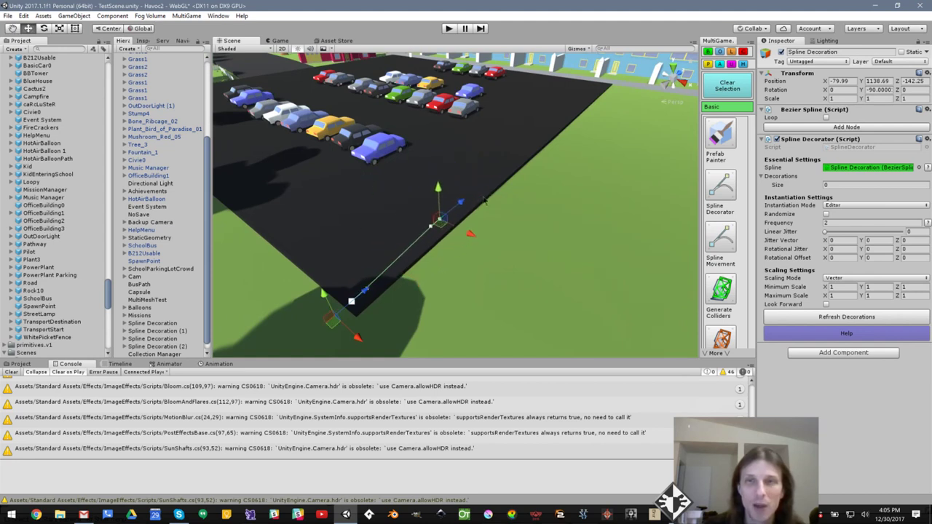
Add a node to the spline, place it inside the lot, and bend the curve by pulling the neighbouring control handles over the grass
click(817, 127)
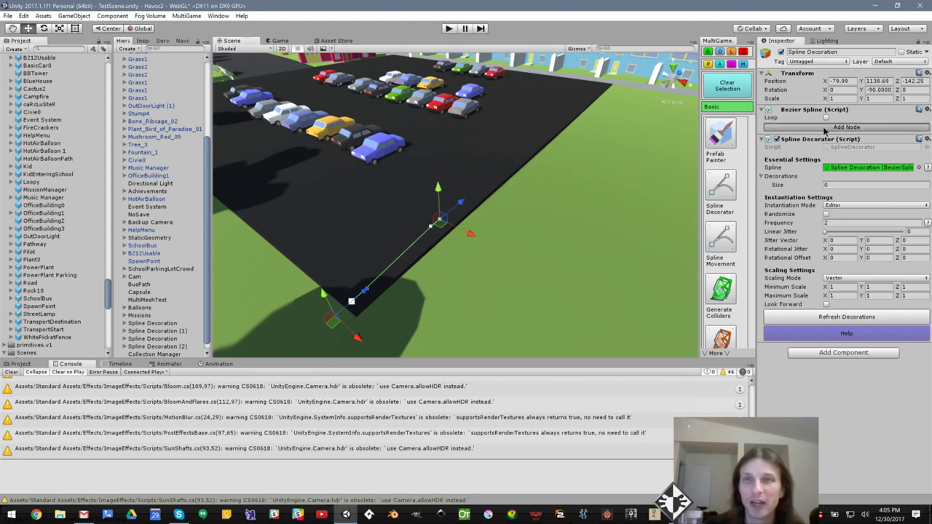
click(462, 201)
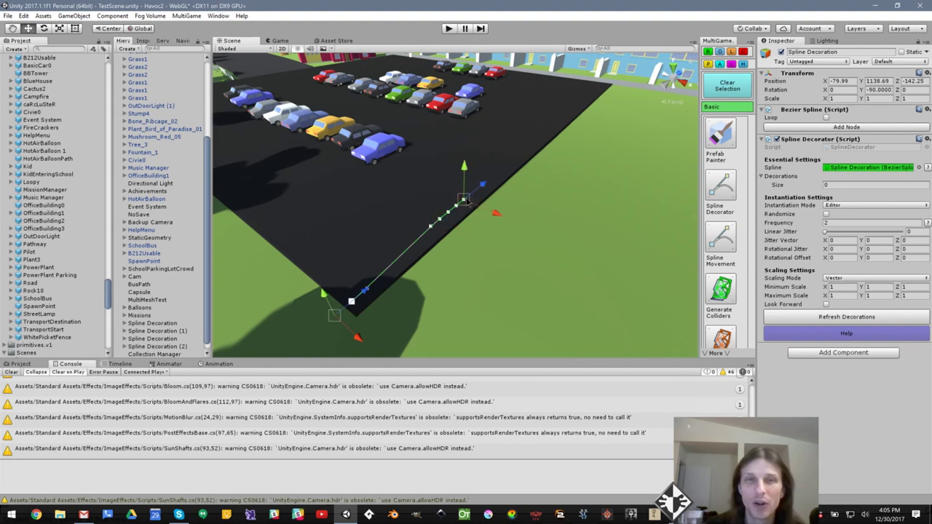
shift+drag(466, 201, 494, 128)
click(448, 213)
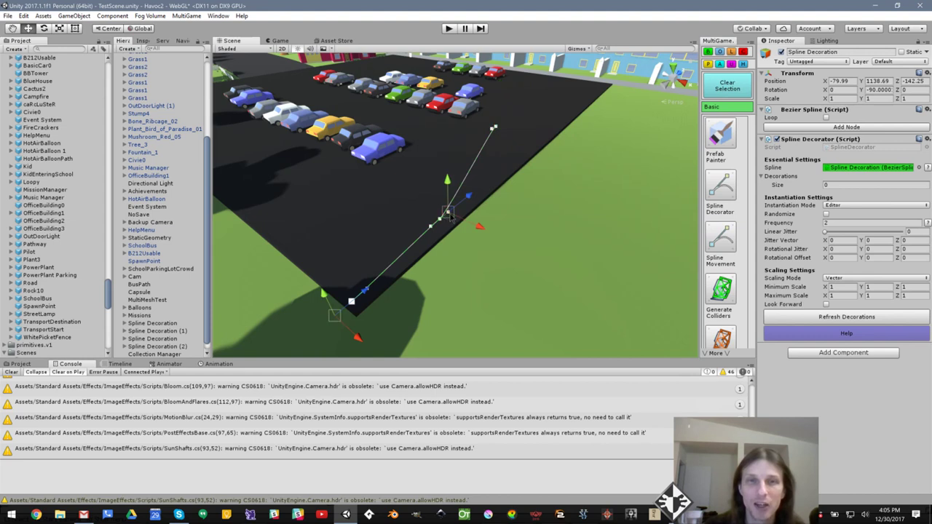
drag(448, 213, 633, 212)
click(430, 227)
drag(430, 226, 514, 301)
Undo the handle edits, the added node and the end-node move, back to the short straight spline
key(ctrl+z)
key(ctrl+z)
key(ctrl+z)
key(ctrl+z)
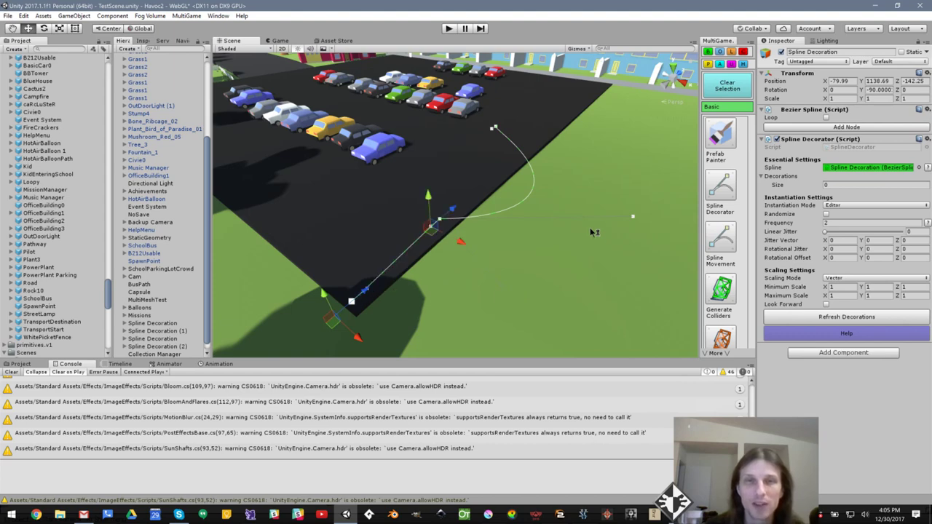
alt+drag(590, 232, 558, 259)
key(ctrl+z)
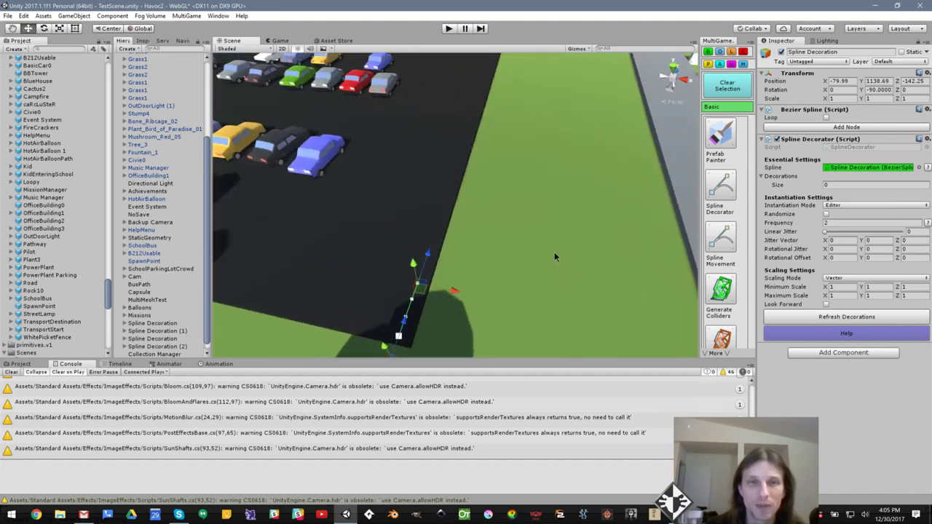
Stretch the spline along the parking lot's outer edge by moving its end node to the far corner near the blue houses
drag(434, 242, 474, 92)
alt+drag(530, 200, 532, 165)
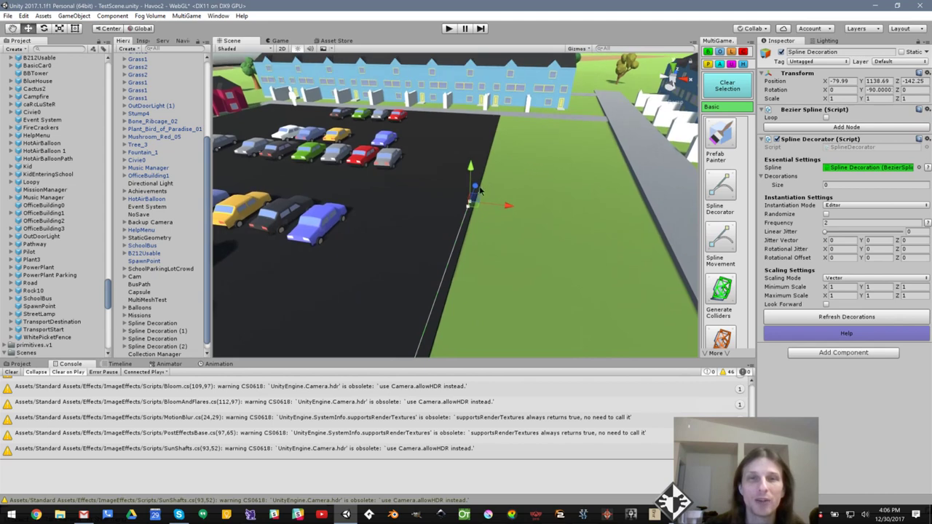
drag(475, 187, 549, 32)
alt+drag(568, 175, 305, 293)
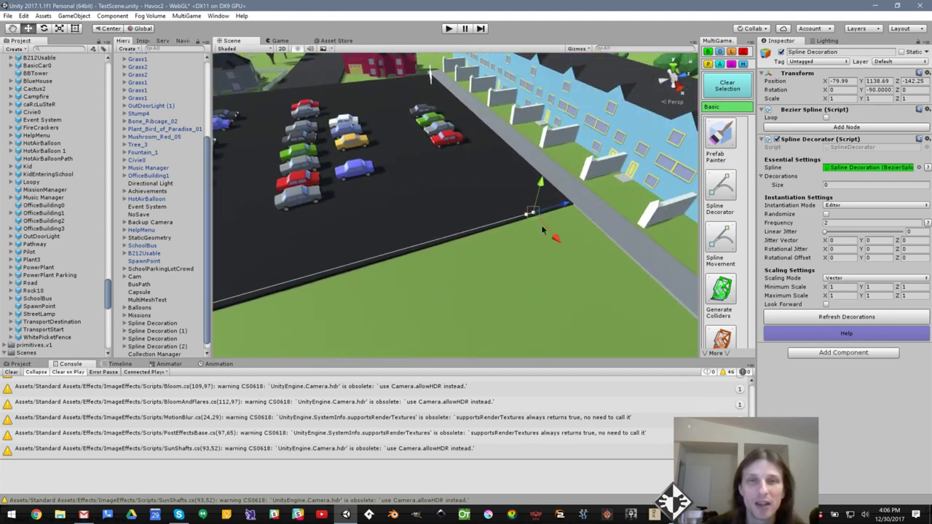
Try pulling the far end's control handle back along the lot edge, and restore it beside the end node
drag(533, 213, 420, 238)
click(556, 204)
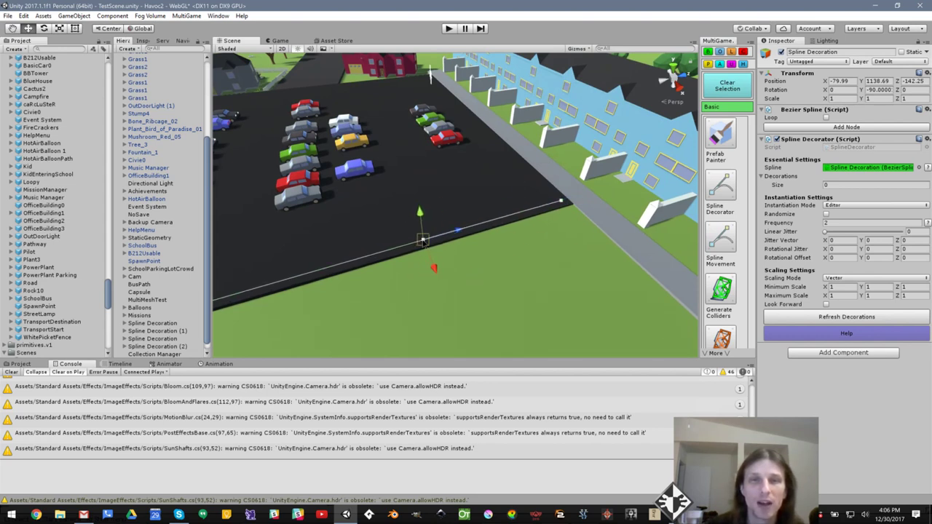
click(561, 205)
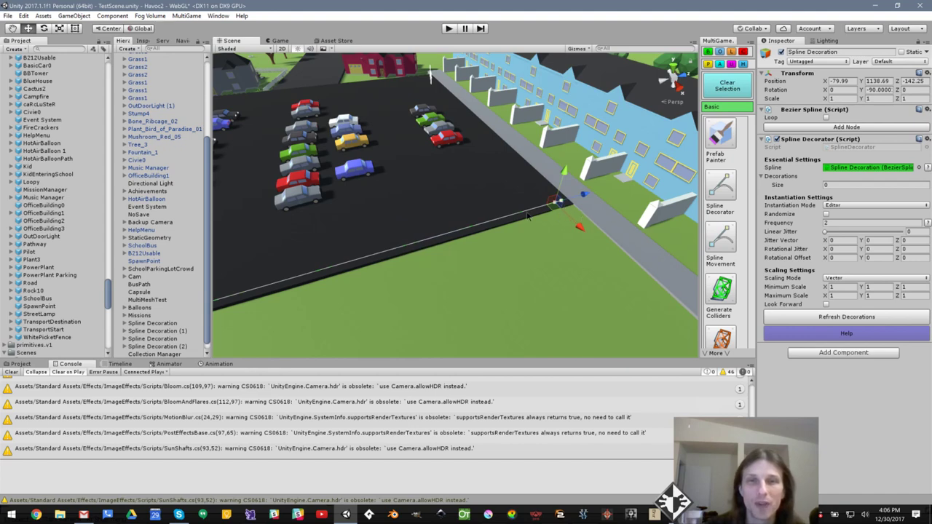
Try moving the spline's start node at the near corner, and undo the move
mouse_move(320, 258)
middle_down()
mouse_move(557, 194)
mouse_move(460, 232)
middle_up()
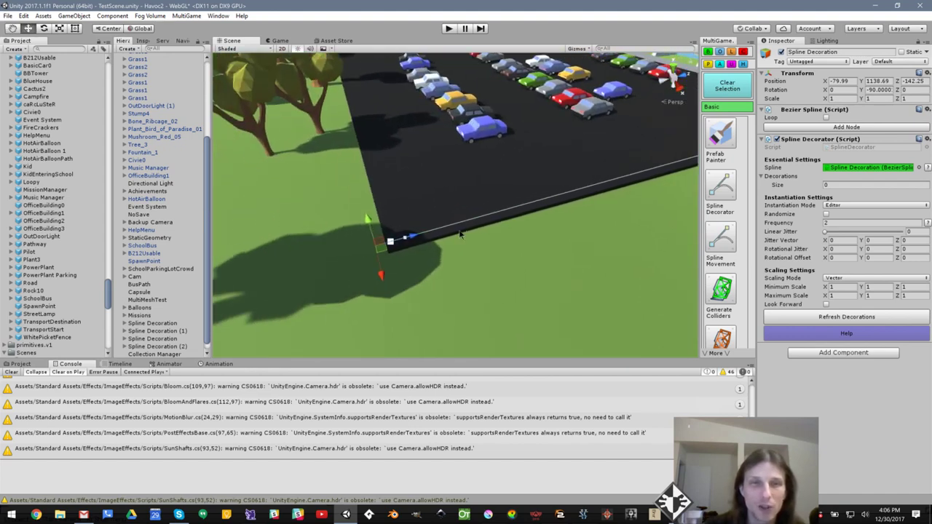
scroll(398, 271, up, 10)
middle_drag(375, 281, 412, 253)
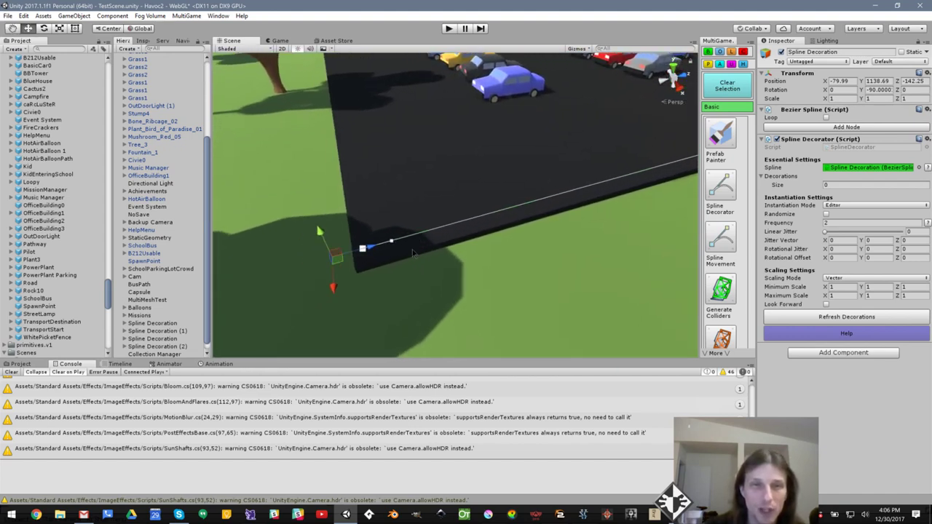
click(363, 249)
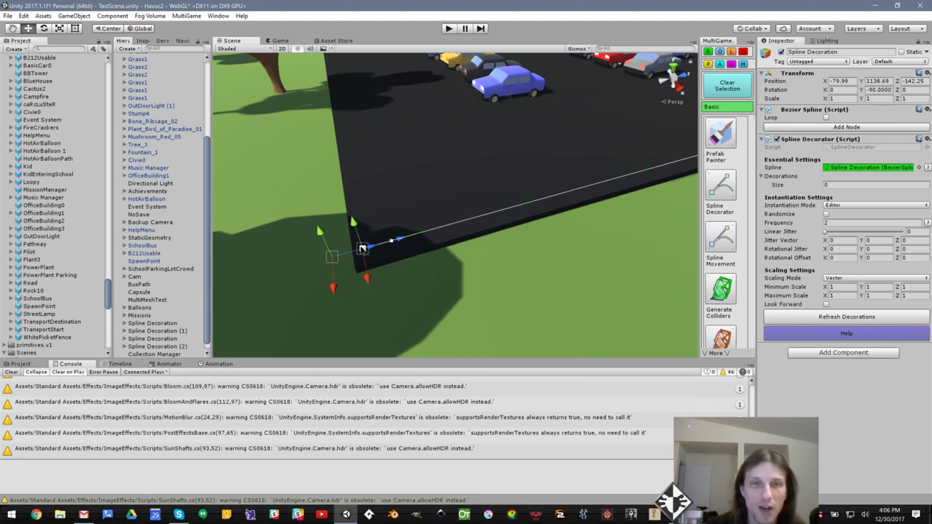
drag(363, 249, 372, 222)
key(ctrl+z)
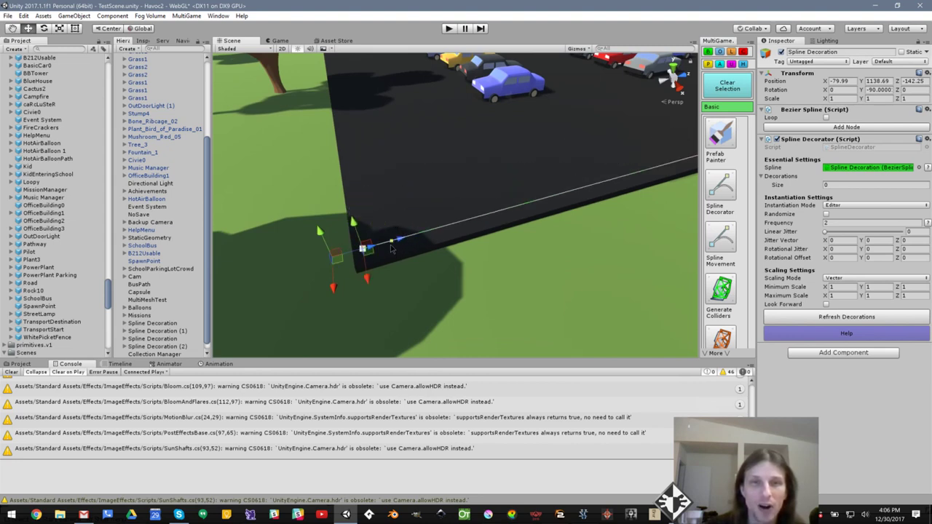
Try sliding the start node's control handle over the surface along the lot edge, and undo it
click(391, 246)
key(shift)
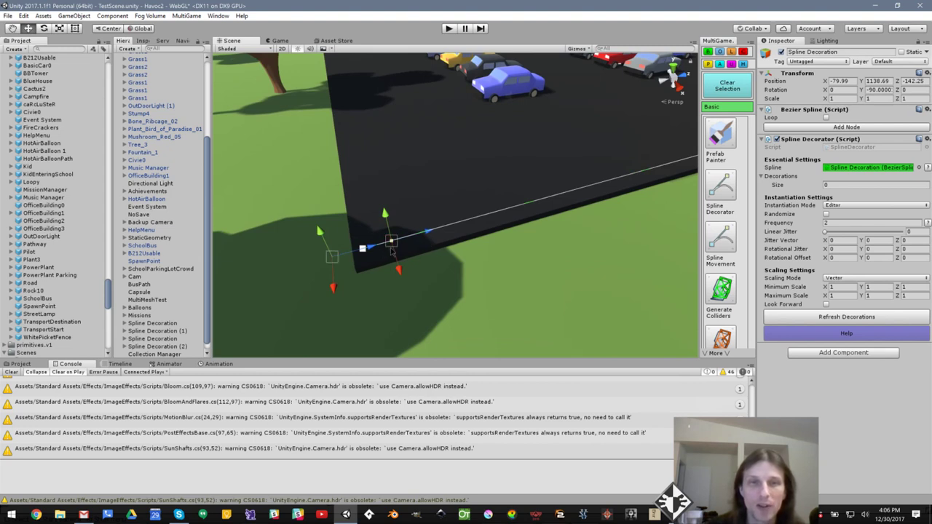
shift+drag(397, 245, 521, 223)
key(ctrl+z)
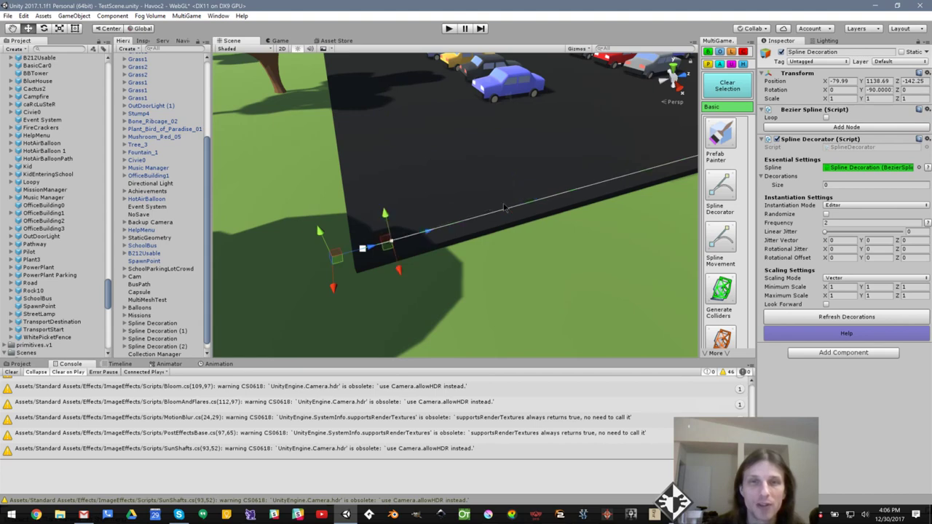
Move the start node's control handle away from the near corner along the parking lot's edge
middle_drag(545, 209, 256, 310)
scroll(335, 272, down, 3)
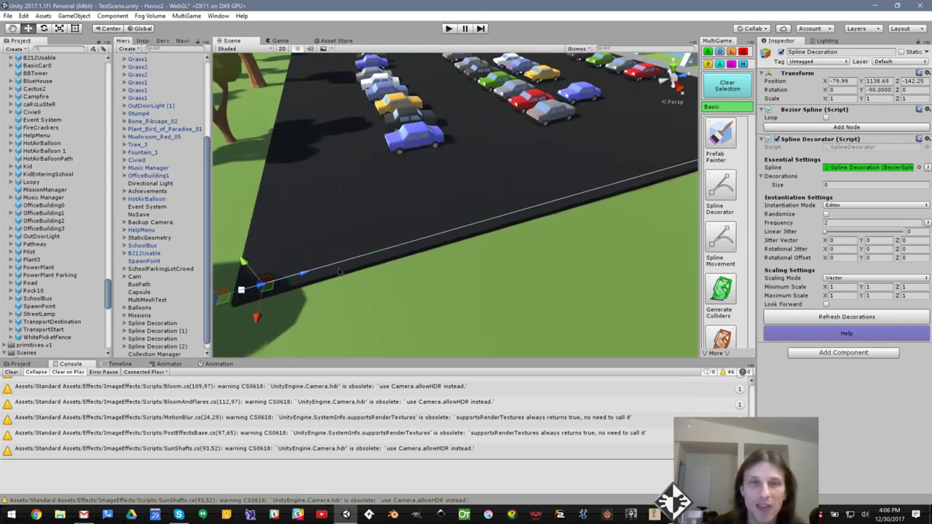
alt+drag(425, 262, 472, 229)
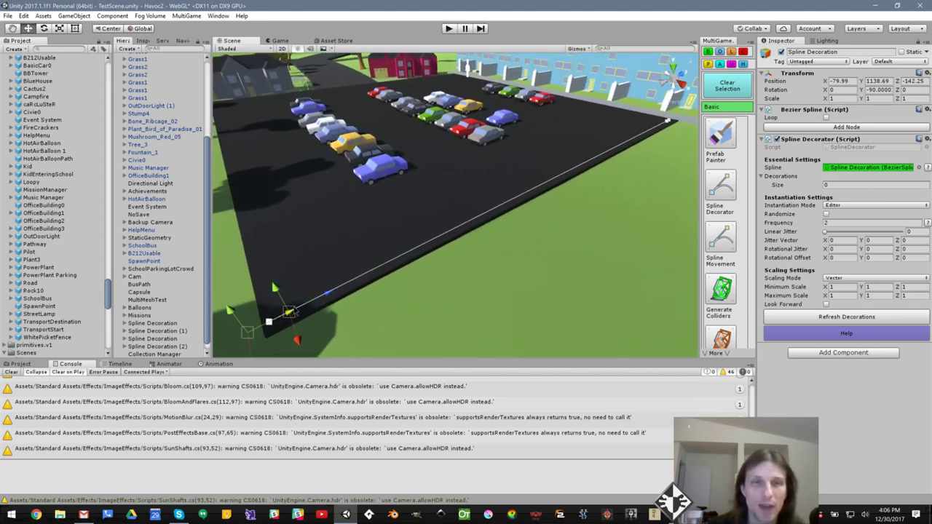
middle_drag(332, 307, 384, 267)
scroll(374, 278, up, 5)
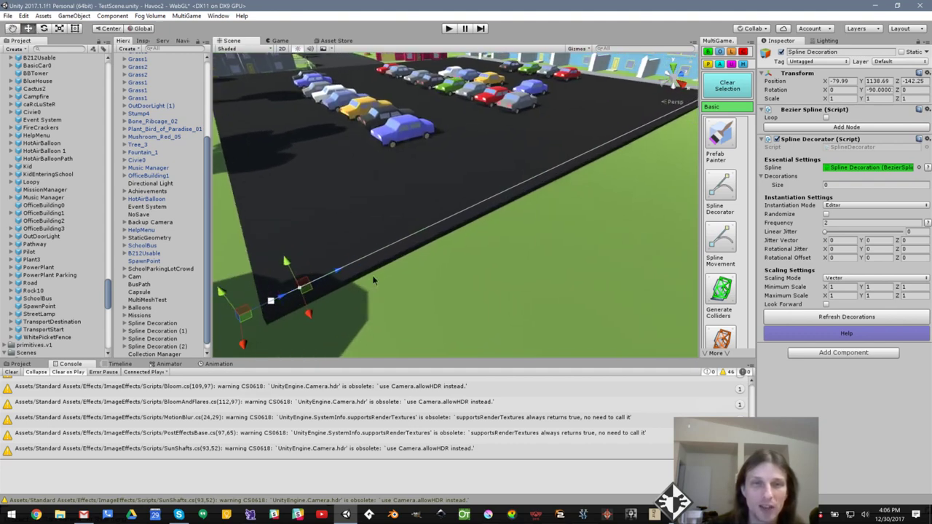
drag(274, 301, 495, 198)
middle_drag(494, 199, 121, 384)
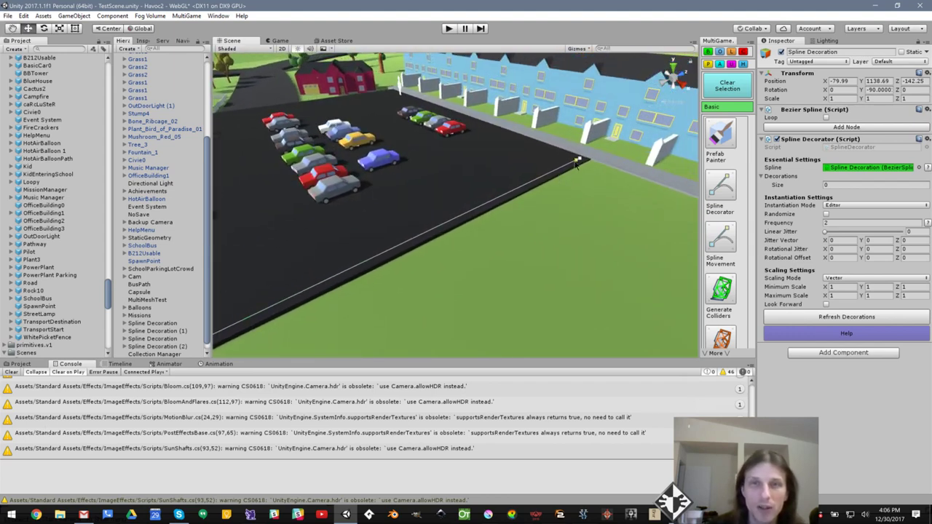
Pull the far end's control handle back along the lot edge and move the near one farther inward to space the spline points evenly
drag(577, 162, 451, 221)
alt+drag(492, 271, 537, 224)
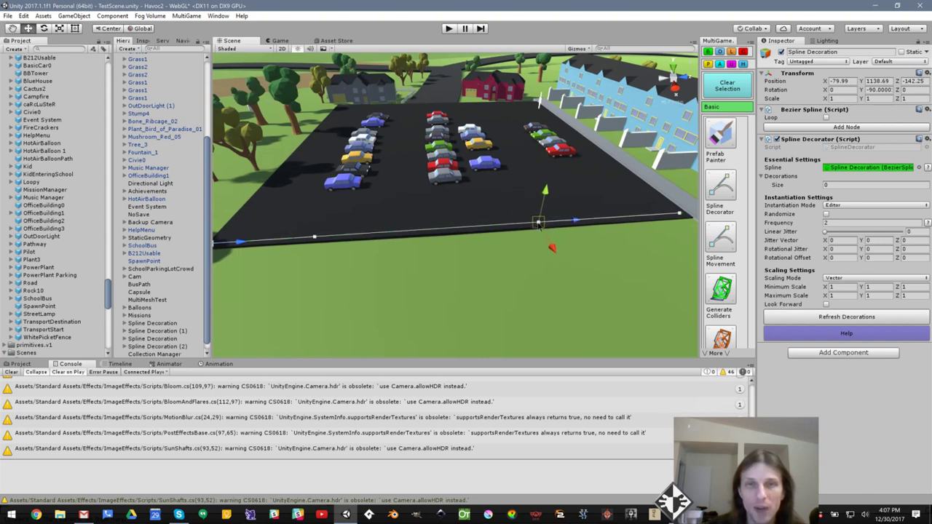
click(315, 239)
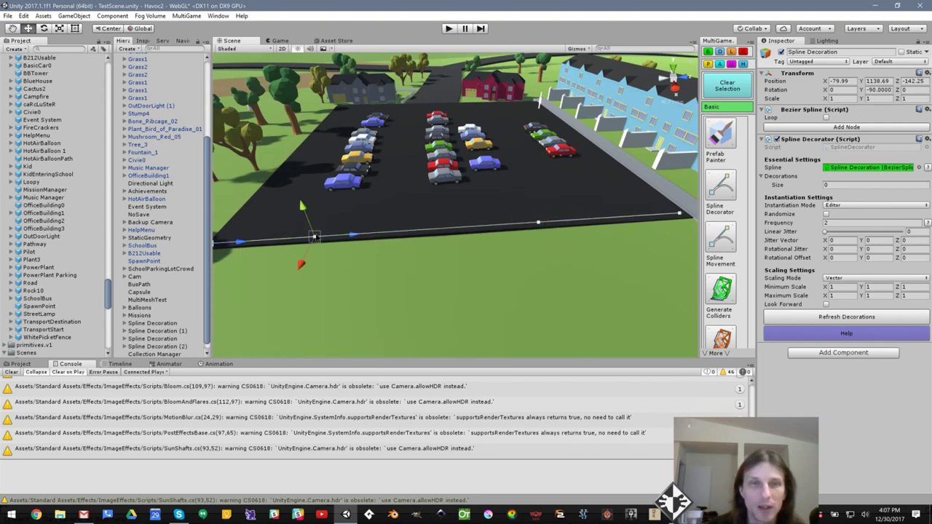
drag(314, 237, 362, 237)
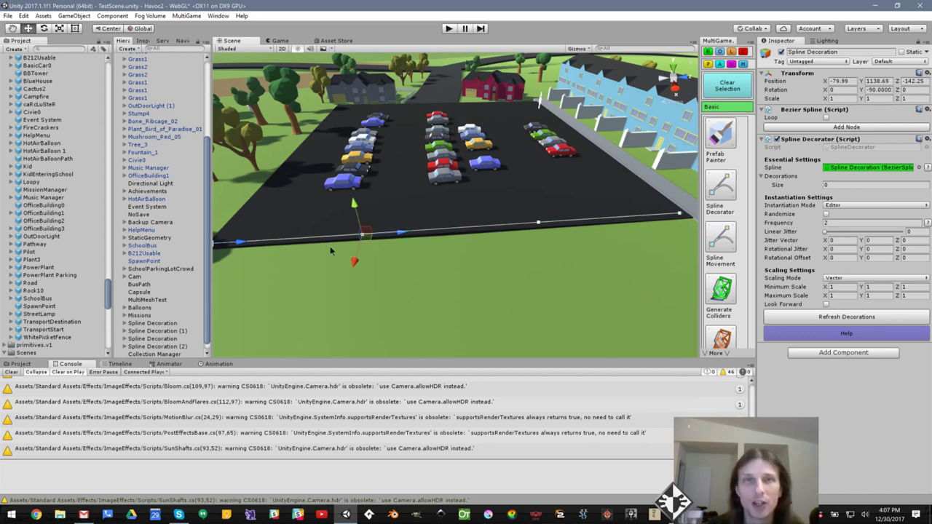
middle_drag(411, 273, 551, 298)
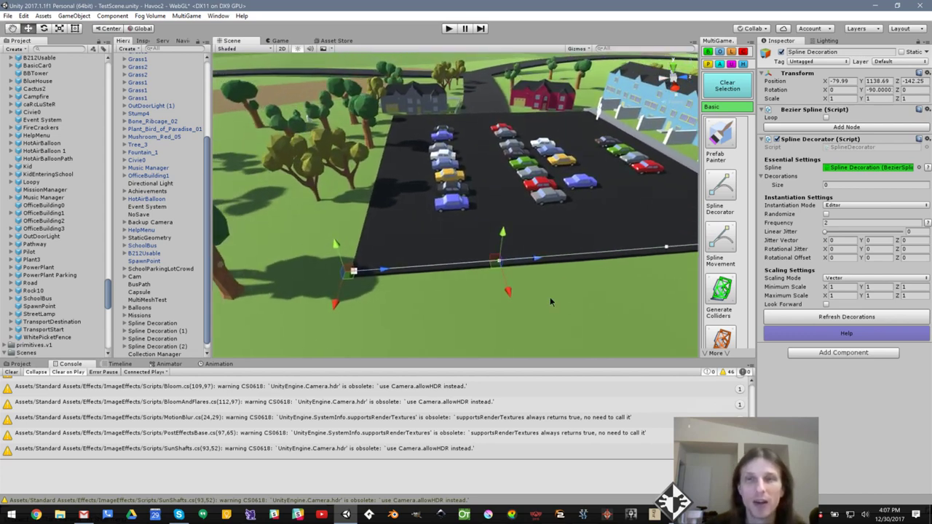
Add the StreetLamp prefab to the Spline Decorator's Decorations list
scroll(545, 294, down, 3)
scroll(542, 292, up, 1)
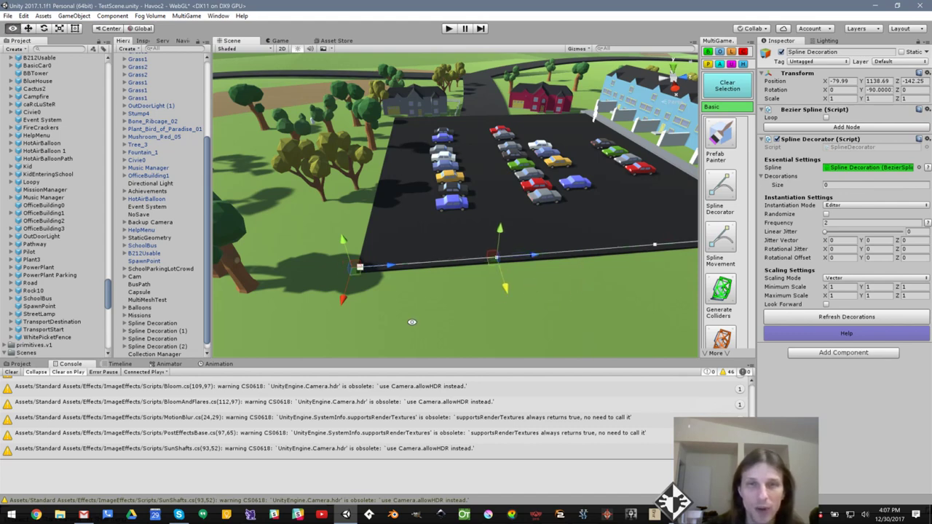
alt+drag(412, 323, 463, 288)
click(22, 364)
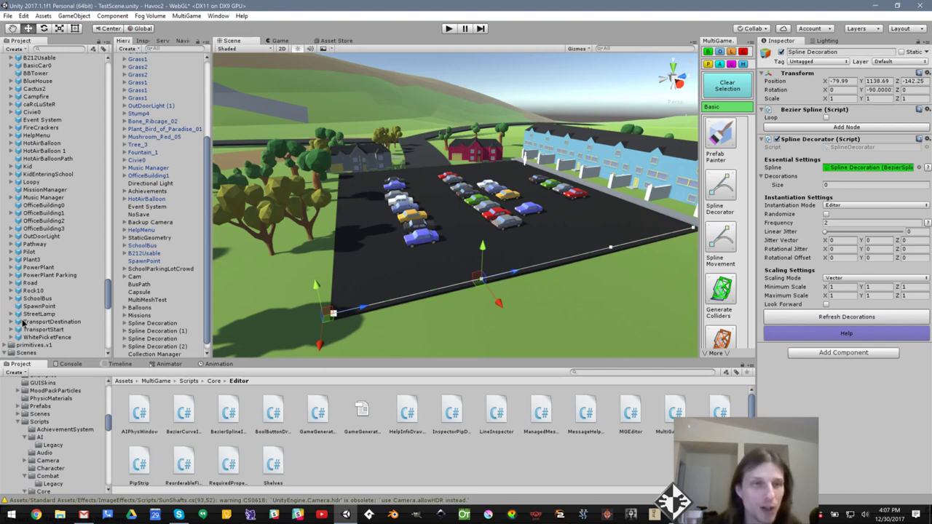
drag(20, 318, 785, 180)
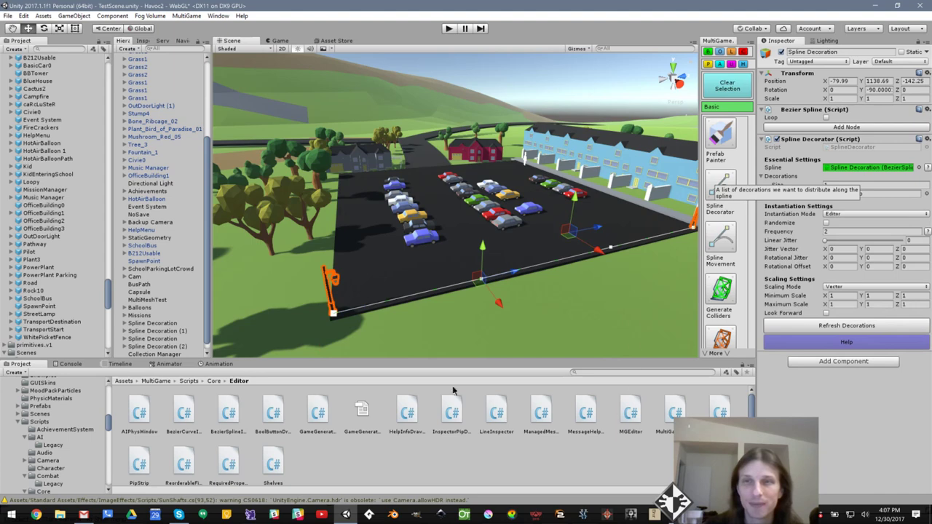
Clear the selection to inspect the street lamps along the lot edge, and undo it to reselect the spline
mouse_move(631, 294)
alt+mouse_down()
mouse_move(657, 188)
mouse_move(695, 291)
mouse_move(647, 297)
alt+mouse_up()
click(747, 95)
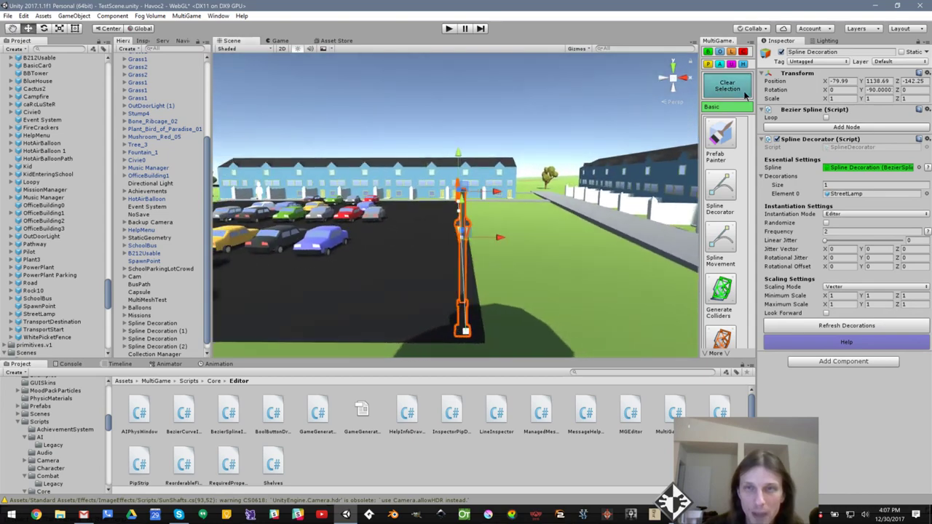
alt+drag(556, 222, 311, 224)
alt+drag(364, 147, 607, 241)
key(ctrl+z)
alt+drag(650, 269, 575, 211)
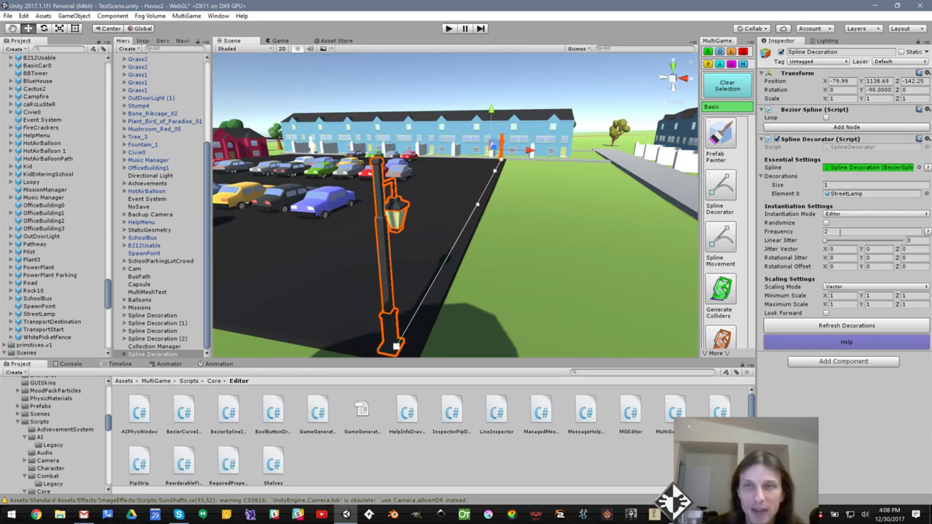
Try a Frequency of 7 for the street lamps and inspect their spacing along the parking lot's edge
drag(786, 231, 790, 235)
alt+drag(626, 244, 251, 244)
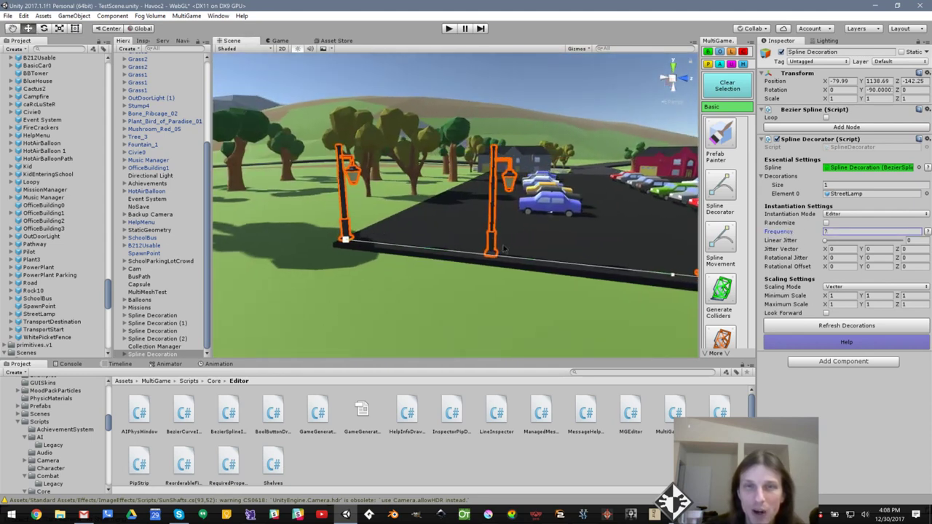
middle_drag(648, 235, 383, 224)
scroll(383, 223, down, 6)
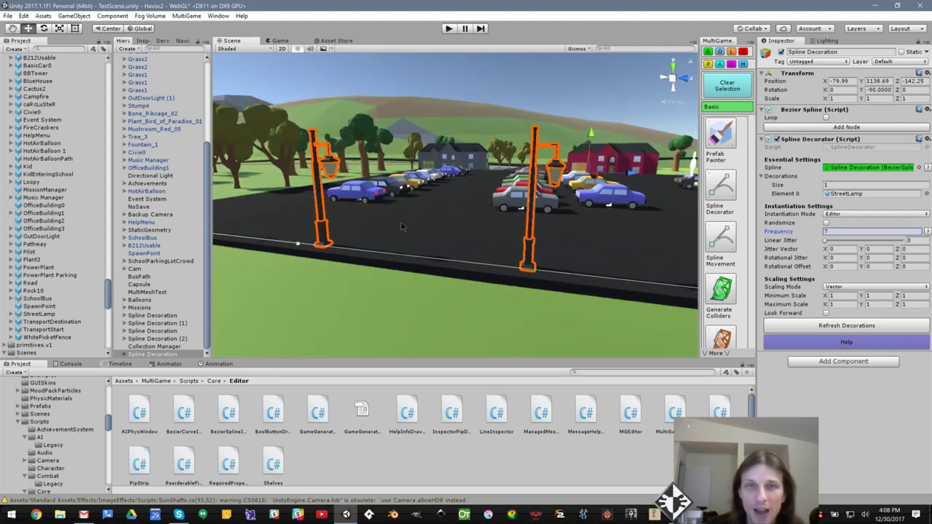
scroll(437, 217, down, 6)
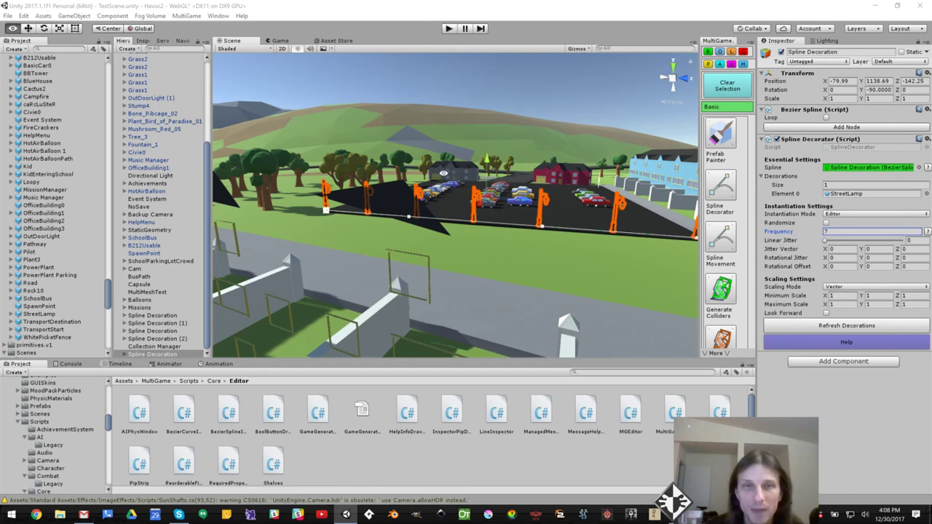
alt+drag(448, 206, 531, 256)
scroll(504, 258, up, 5)
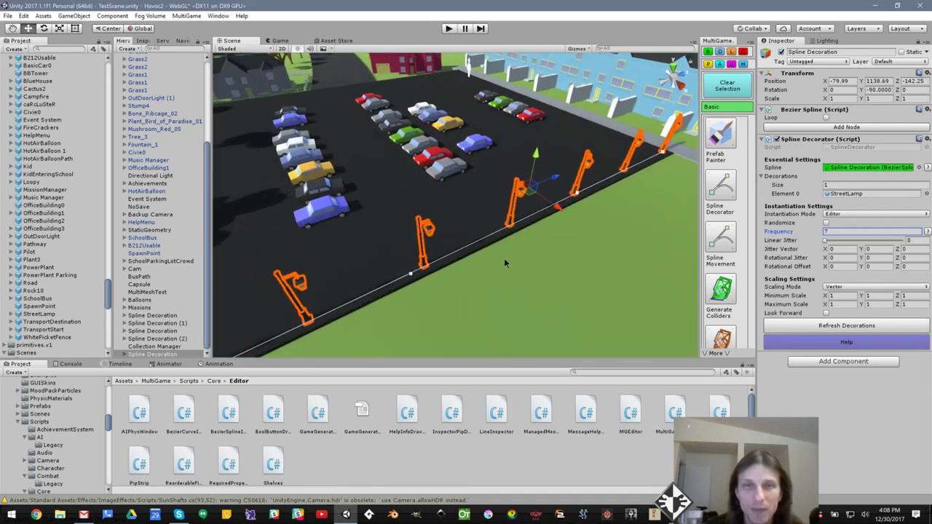
scroll(503, 258, down, 5)
scroll(503, 258, up, 1)
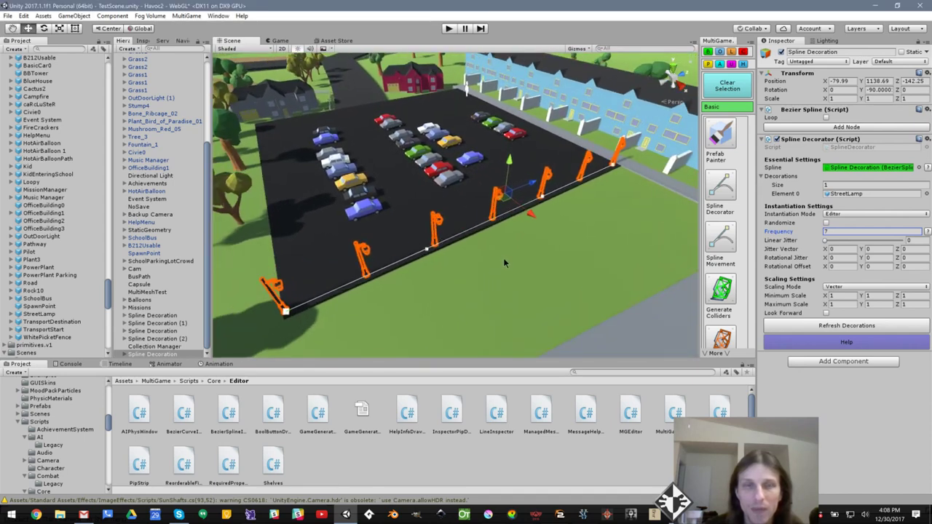
Set the Spline Decorator's Frequency to 5 and check the lamps' distribution along the lot edge
drag(791, 235, 788, 235)
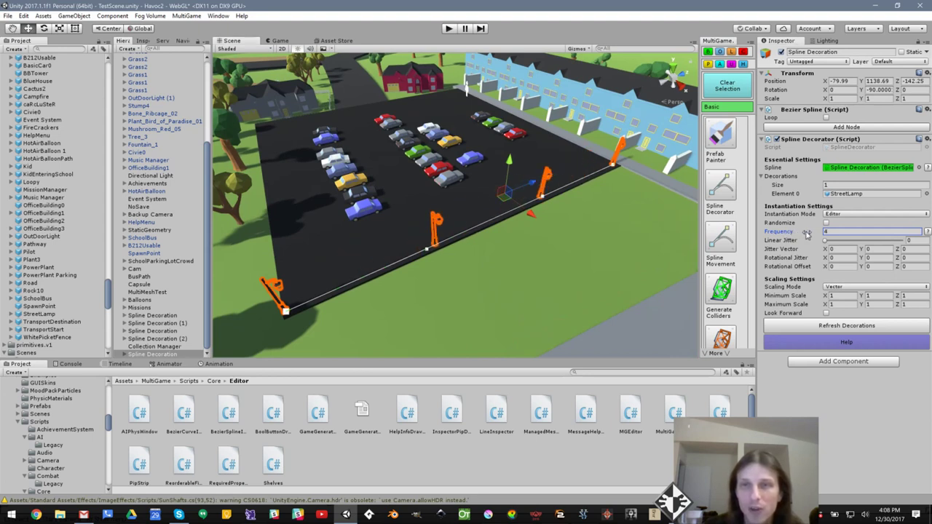
text(5)
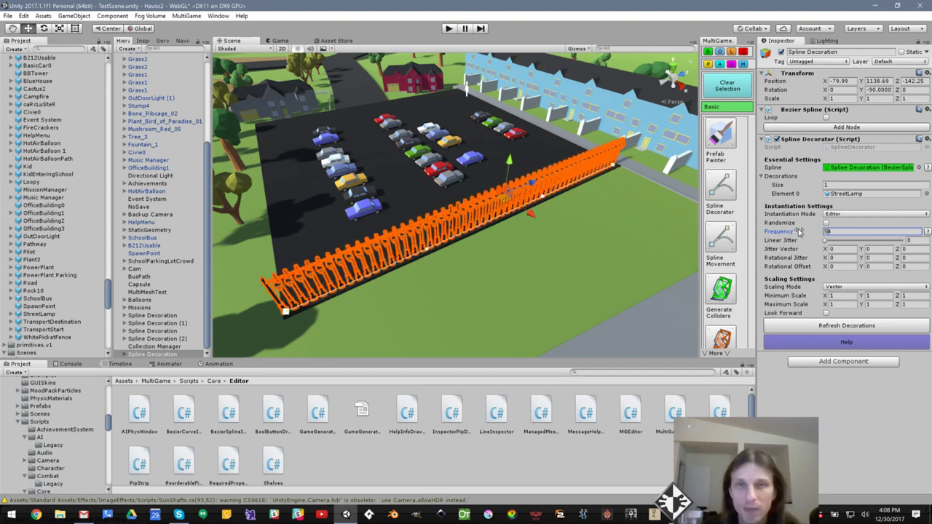
key(Delete)
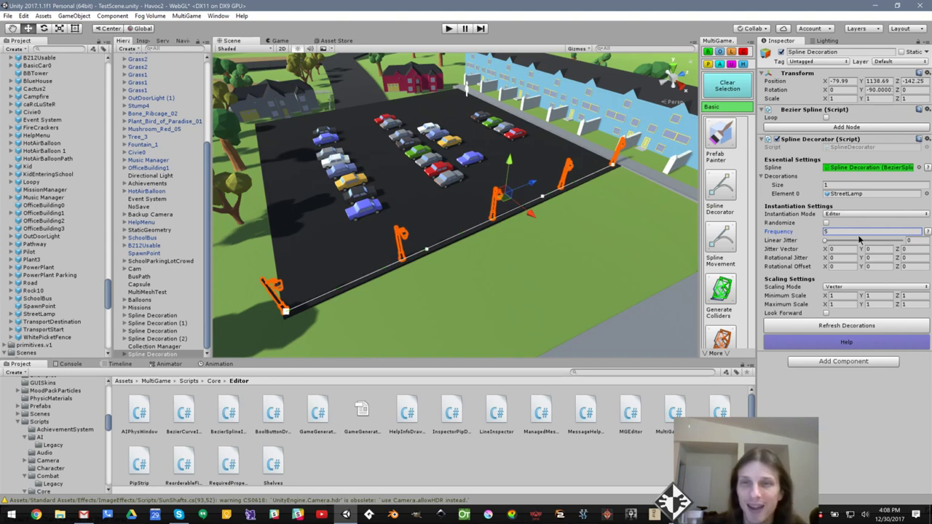
alt+drag(490, 243, 671, 173)
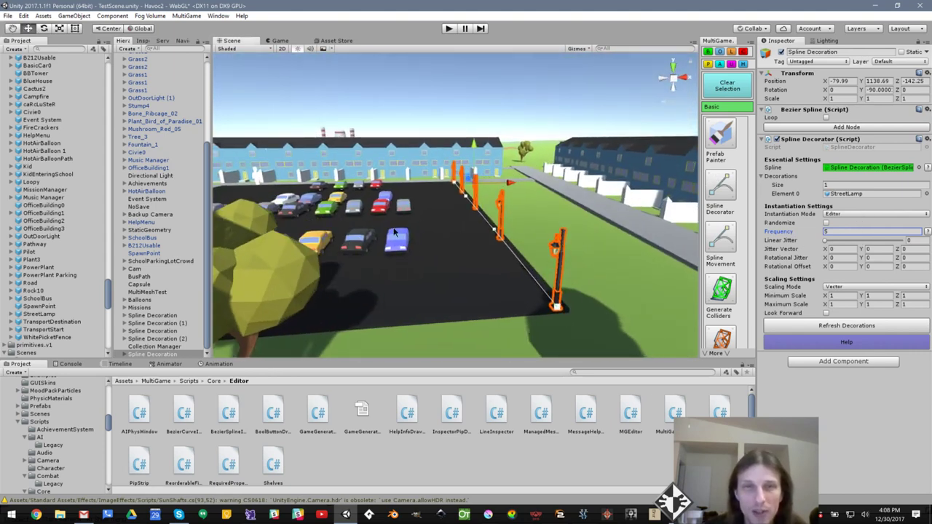
alt+drag(519, 244, 561, 286)
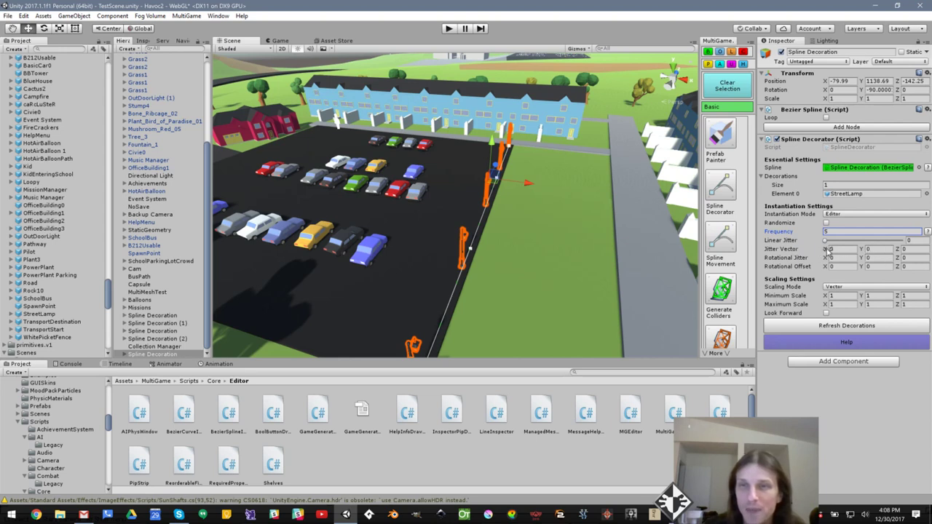
key(Return)
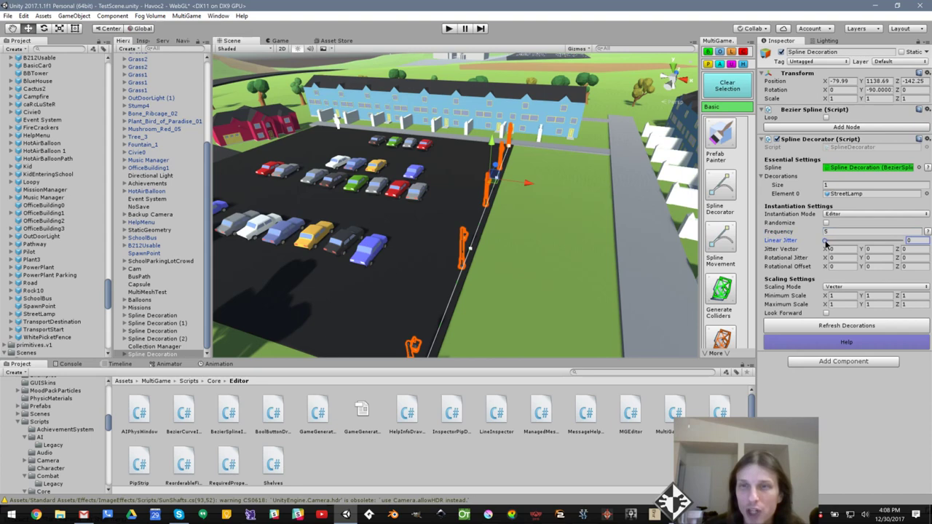
Try a Linear Jitter of 0.146 on the street lamps, and set it back to 0
drag(826, 244, 835, 241)
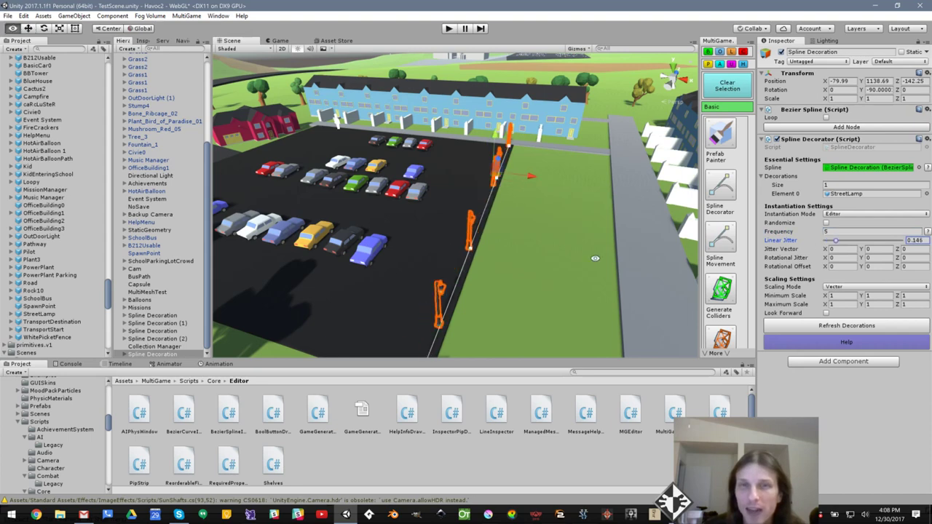
alt+drag(595, 257, 500, 224)
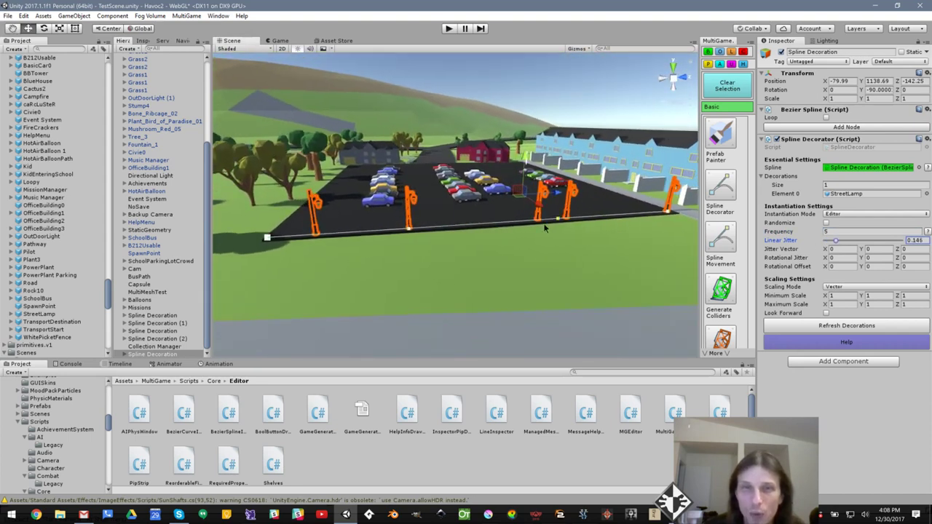
mouse_move(837, 241)
mouse_down()
mouse_move(919, 241)
mouse_move(825, 242)
mouse_up()
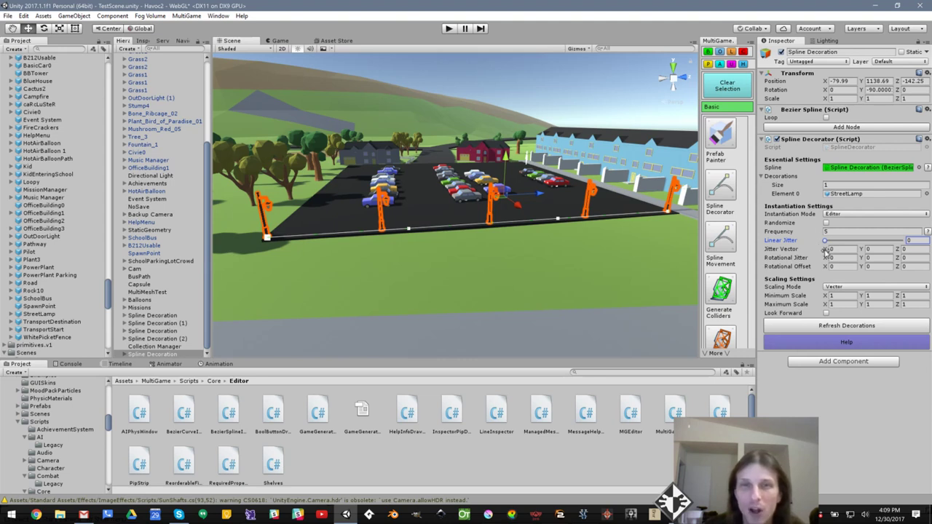
Try a Jitter Vector of 4.22 on X and 9.15 on Z for the lamps, and undo both changes
drag(825, 250, 894, 249)
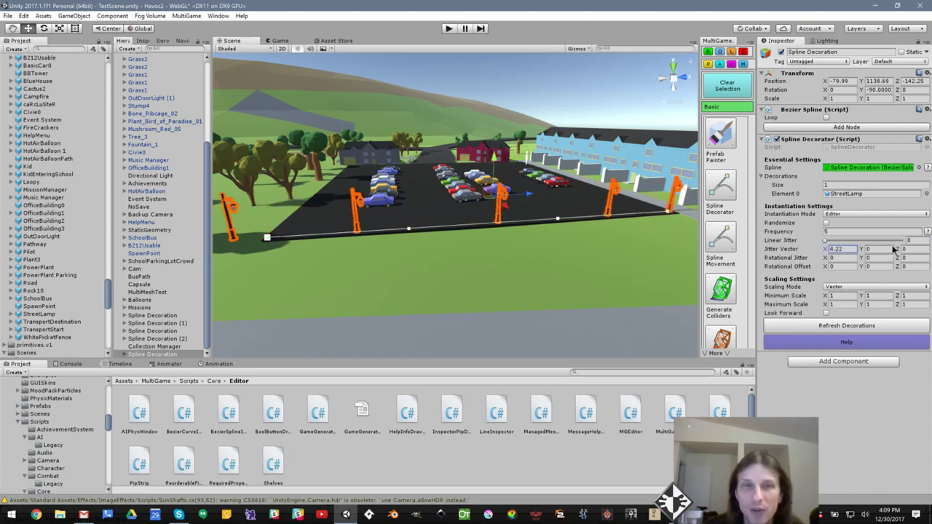
alt+drag(601, 259, 817, 252)
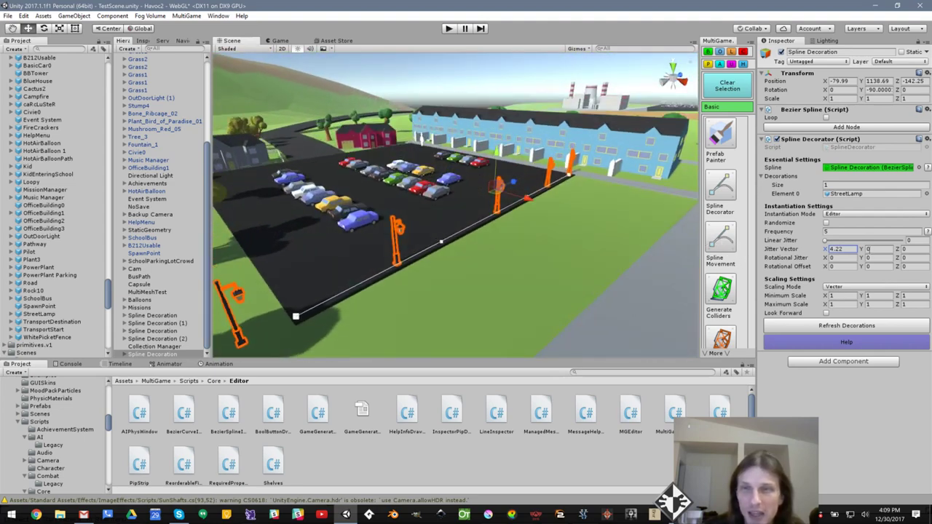
drag(899, 249, 158, 249)
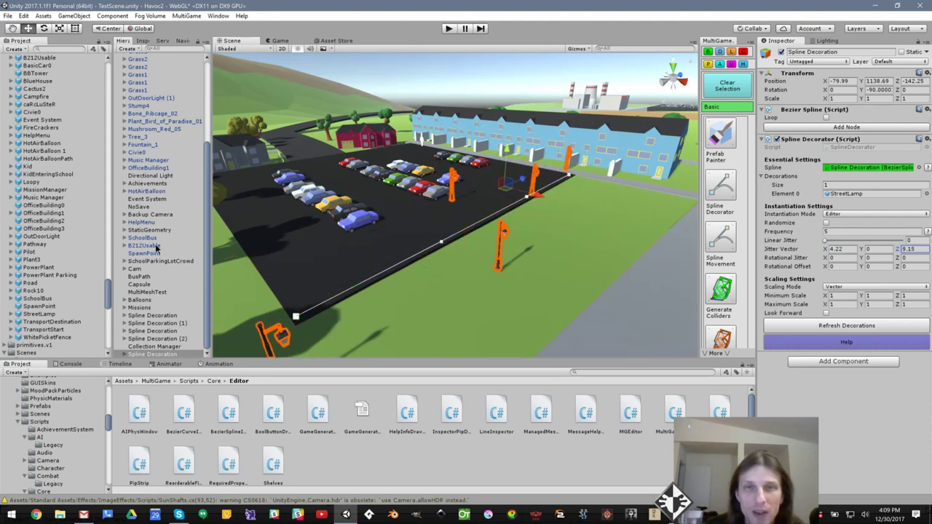
alt+drag(480, 224, 546, 191)
key(ctrl+z)
key(ctrl+z)
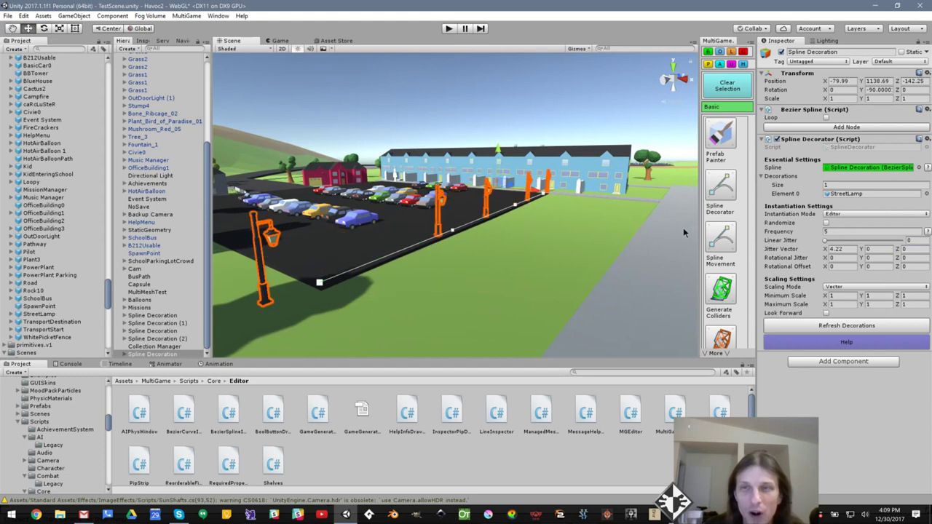
alt+drag(600, 225, 424, 289)
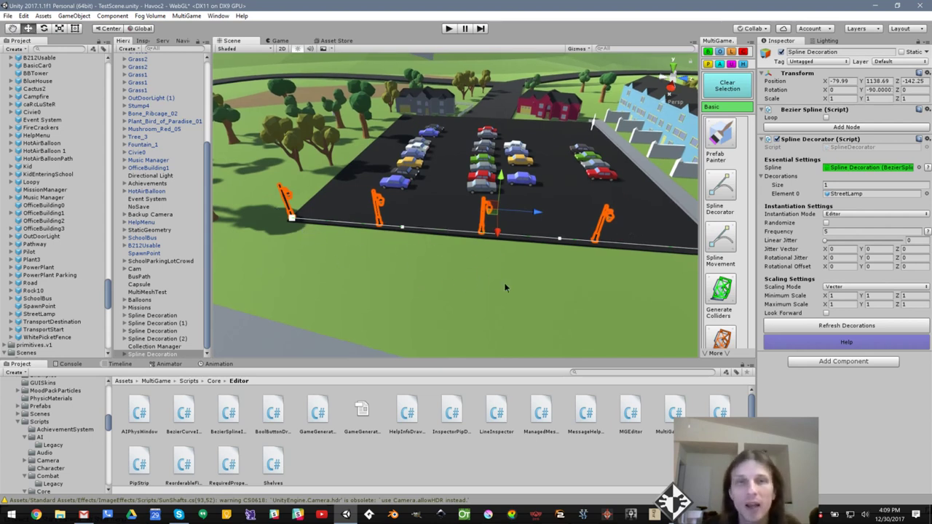
Try a Rotational Jitter of -23.64 on Y and 360 on Z for the lamps, and reset Z to 0
alt+drag(338, 277, 710, 332)
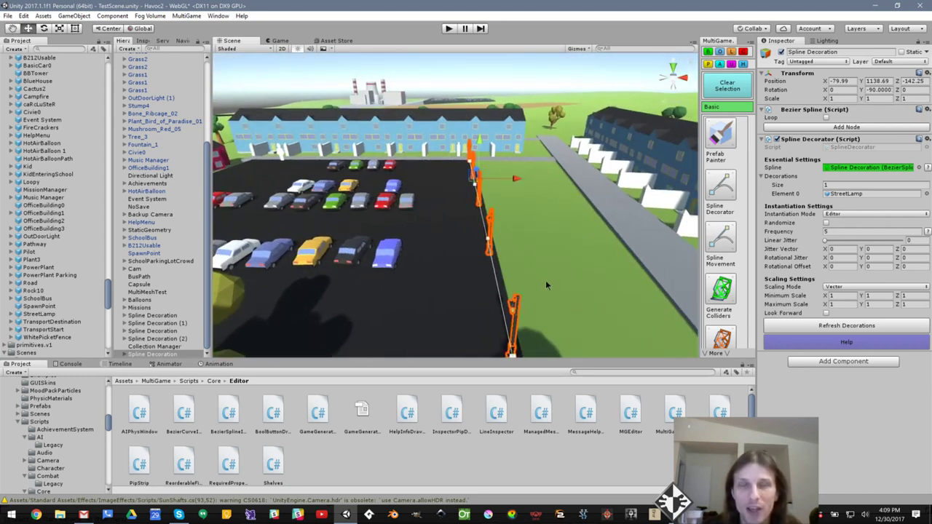
alt+drag(569, 212, 455, 222)
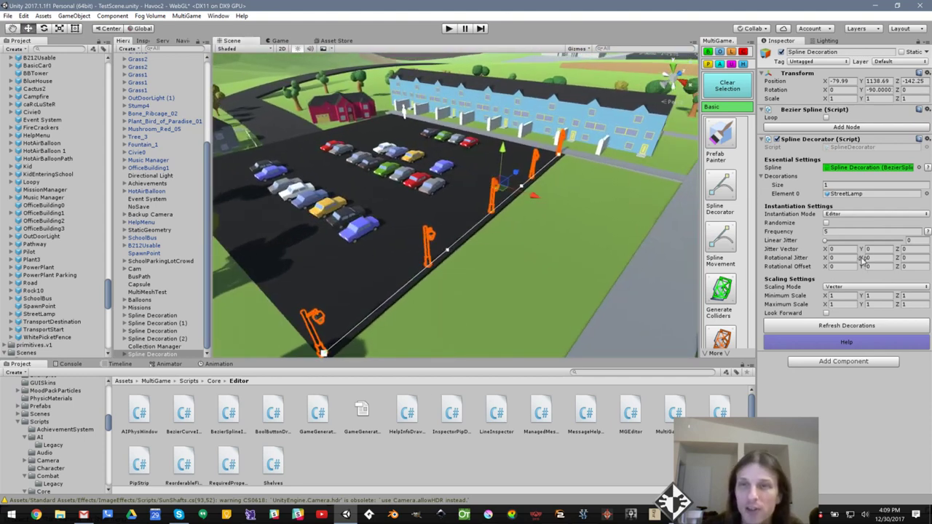
drag(862, 259, 480, 260)
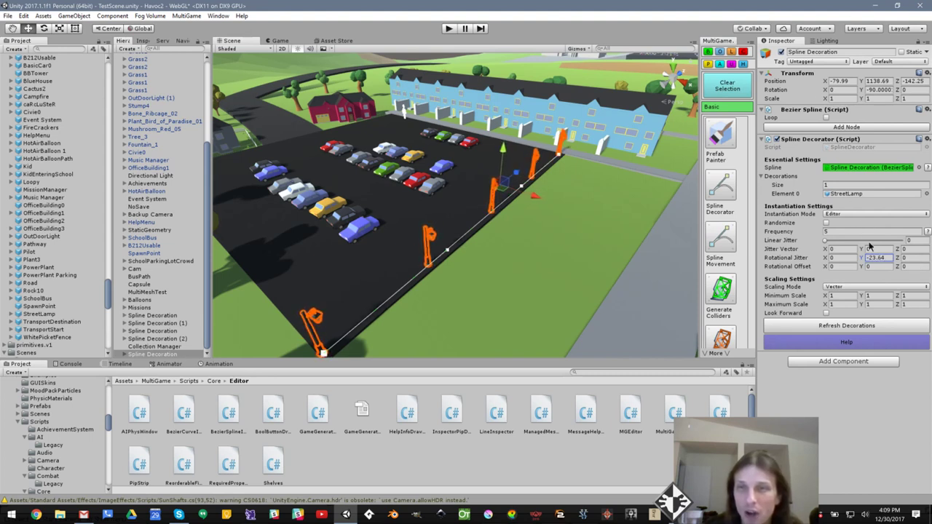
click(920, 257)
text(360)
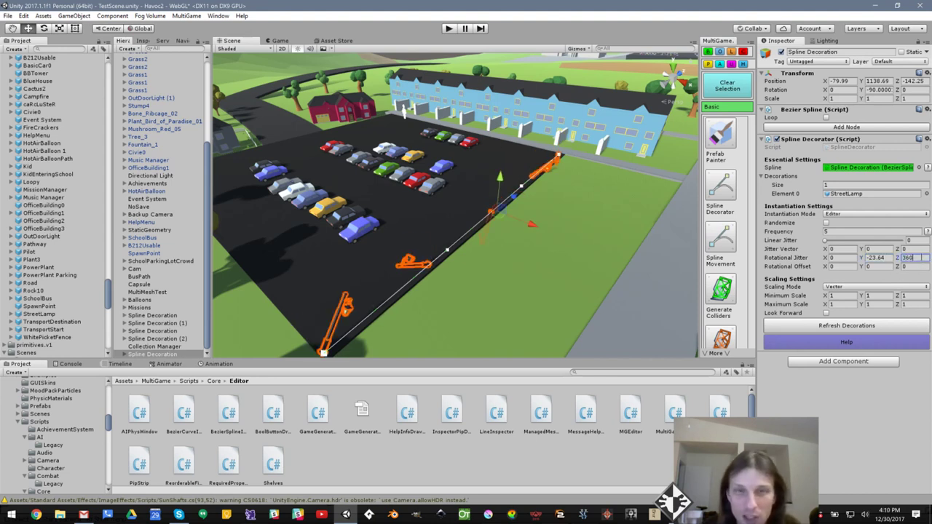
alt+drag(452, 225, 843, 294)
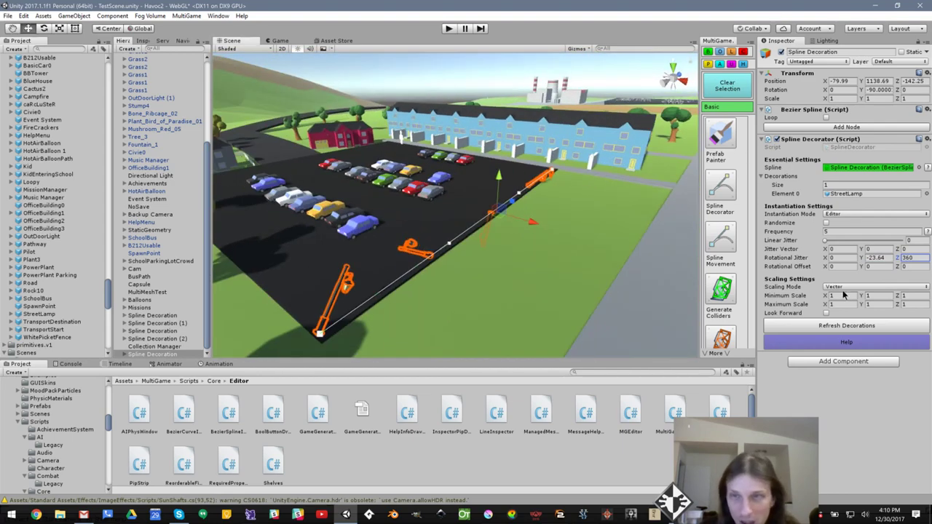
text(0)
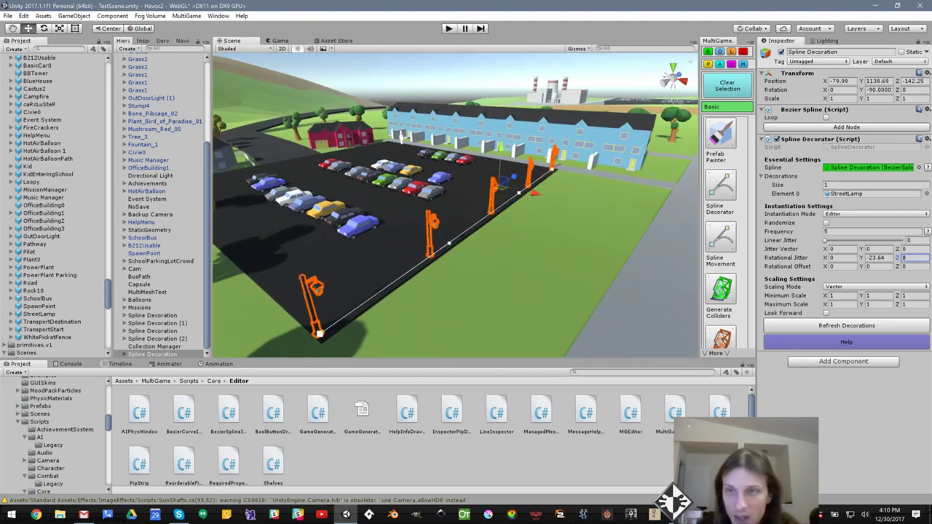
Try a Rotational Jitter of 360 on Y, inspect the lamps' orientations, and reset Y to 0
click(879, 258)
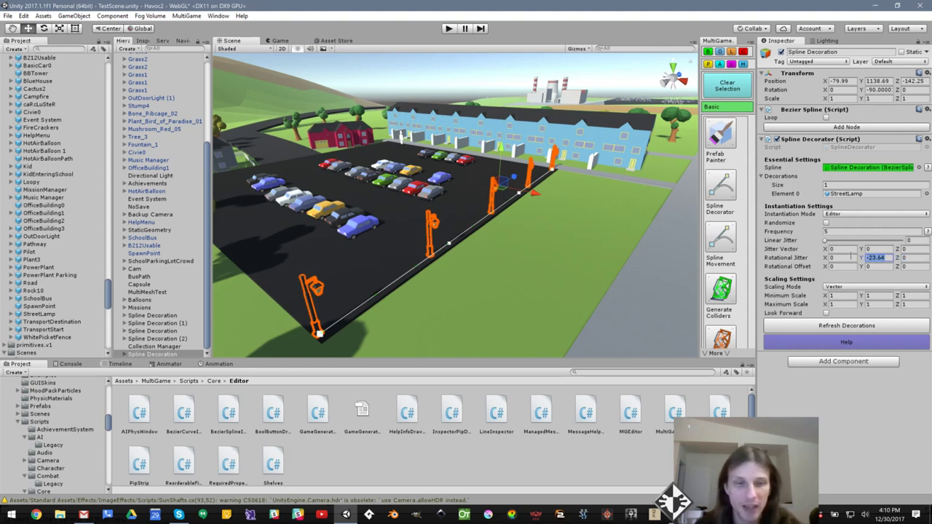
text(360)
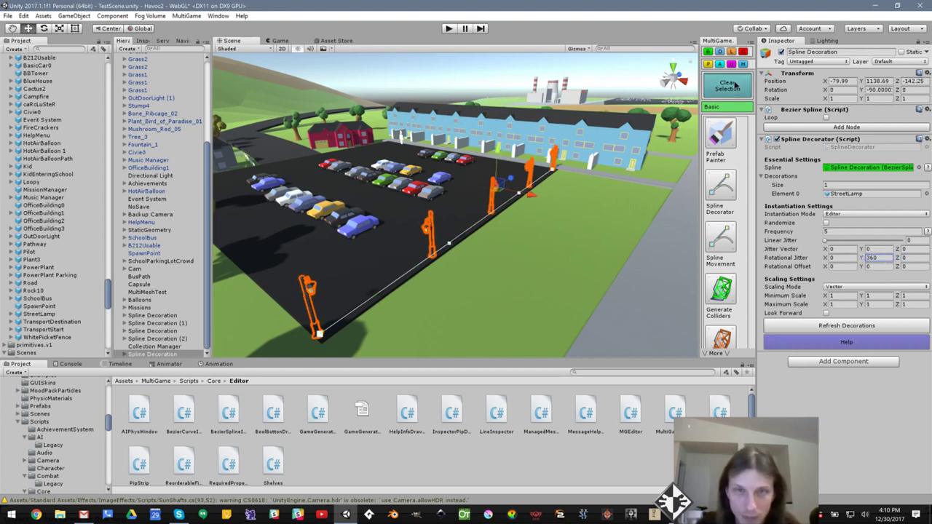
click(726, 85)
right_drag(564, 137, 557, 175)
right_drag(601, 214, 532, 231)
key(ctrl+z)
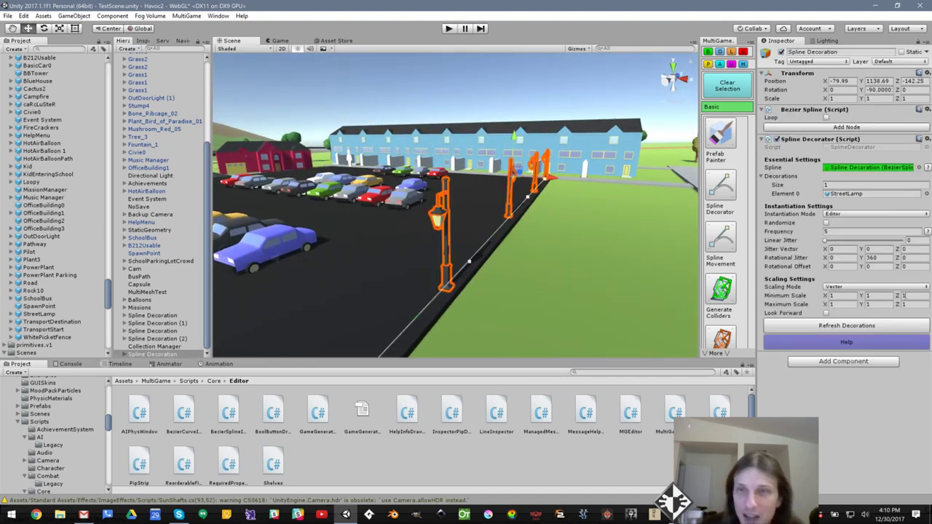
click(885, 256)
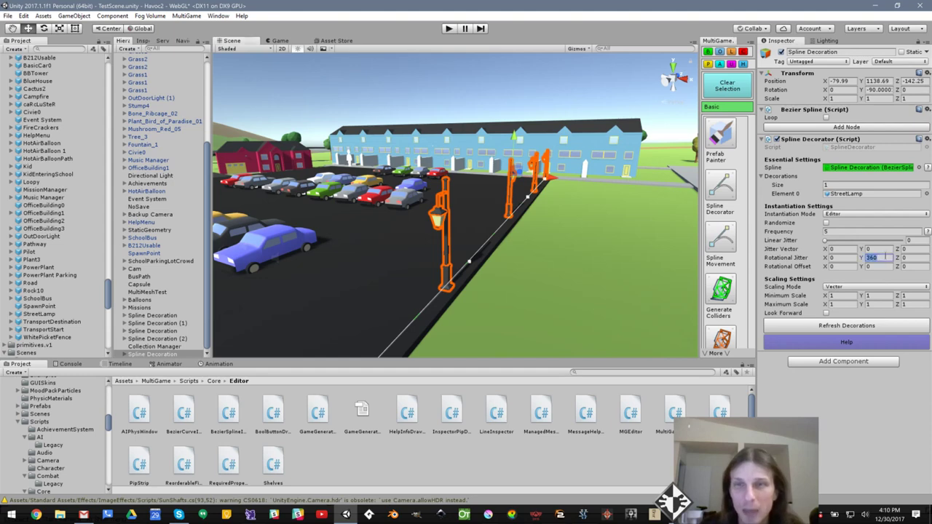
text(0)
alt+drag(540, 269, 655, 276)
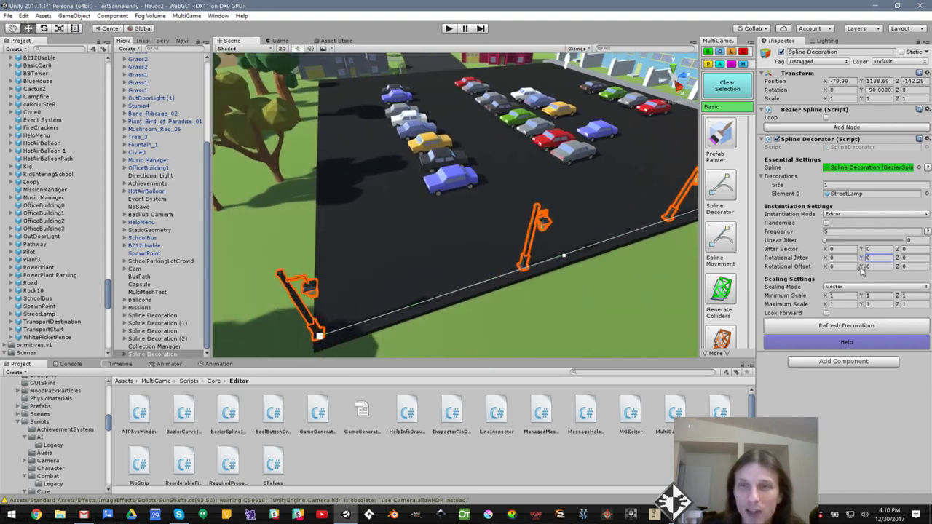
Set the street lamps' Rotational Offset to -90 on Y
drag(862, 268, 848, 248)
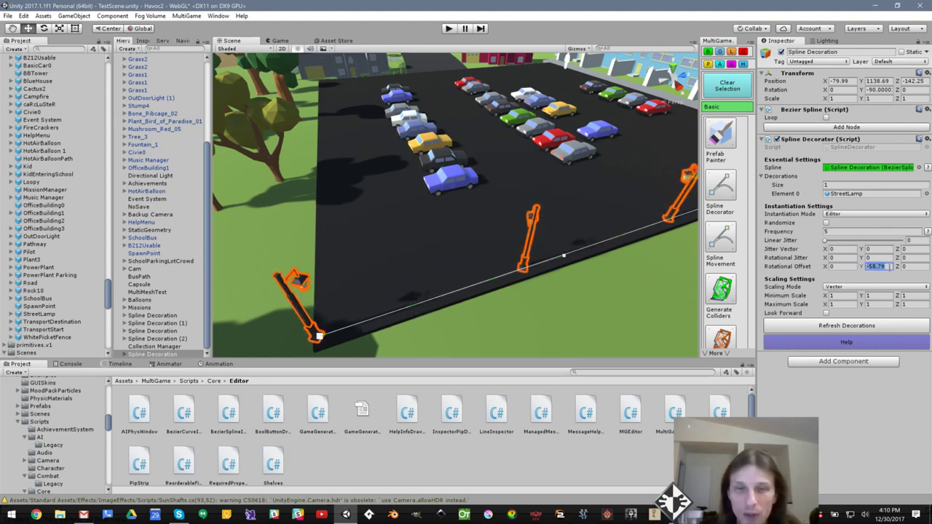
text(-90)
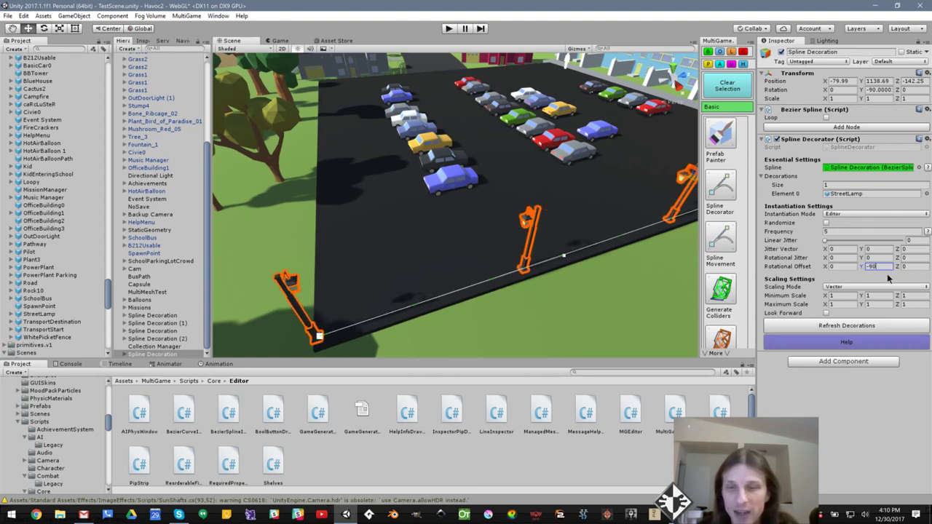
Move both end nodes of the spline slightly inward along the parking lot's edge and refresh the decorations
alt+drag(514, 283, 910, 263)
middle_drag(399, 217, 369, 242)
click(575, 210)
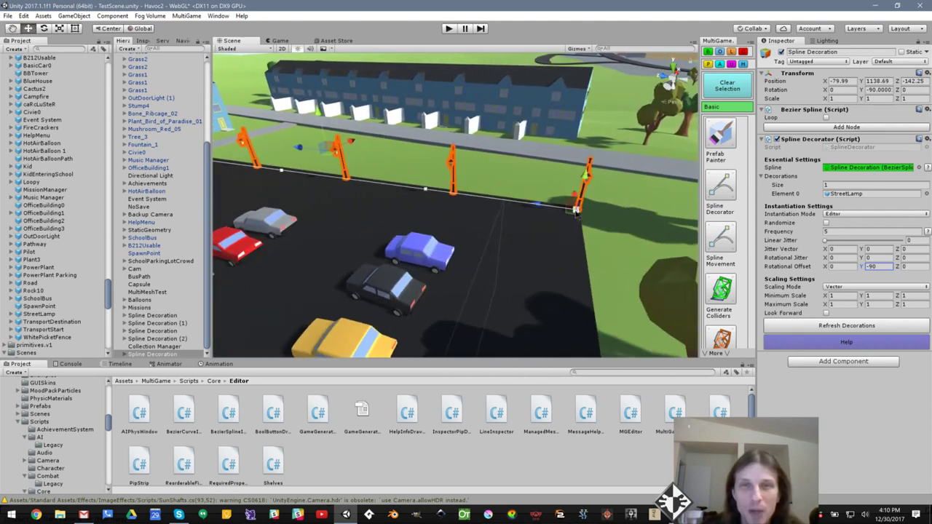
drag(575, 211, 559, 209)
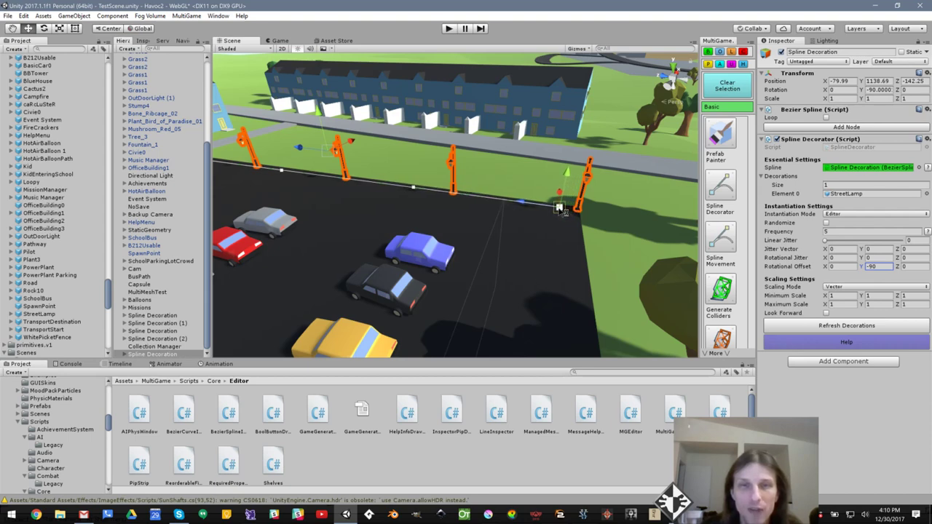
middle_drag(436, 204, 0, 262)
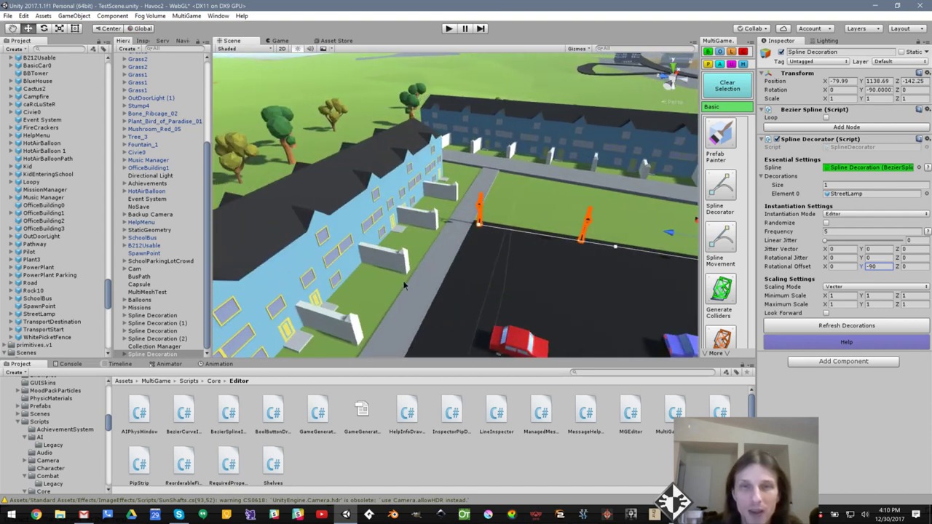
click(478, 226)
drag(479, 226, 495, 230)
middle_drag(581, 248, 230, 168)
alt+drag(434, 191, 406, 167)
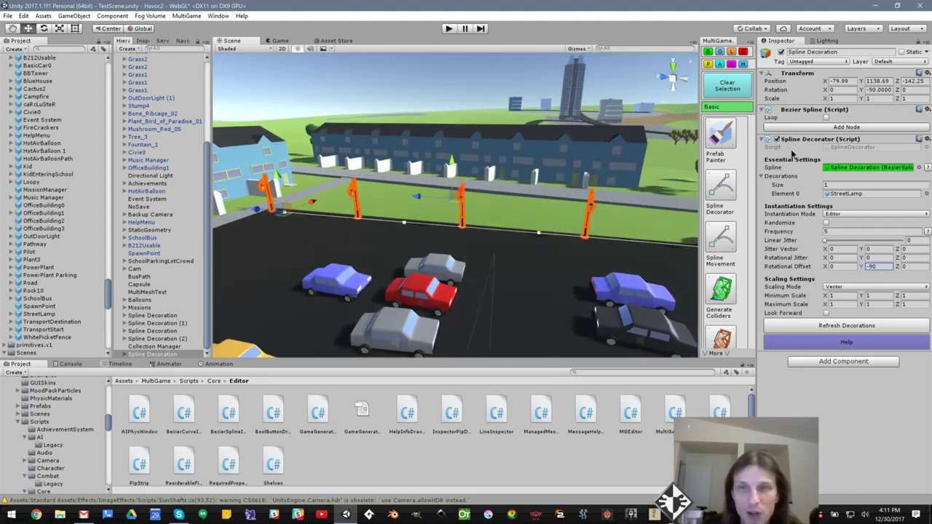
click(850, 327)
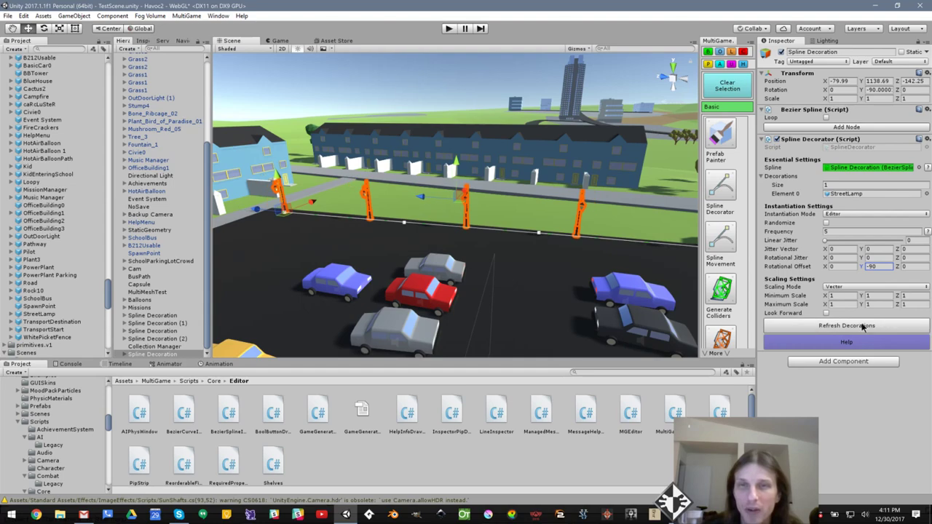
Expand the newest Spline Decoration in the hierarchy, inspect its second StreetLamp, and locate that lamp's source prefab
mouse_move(510, 235)
alt+mouse_down()
mouse_move(754, 239)
mouse_move(535, 302)
mouse_move(393, 236)
mouse_move(569, 241)
mouse_move(555, 252)
alt+mouse_up()
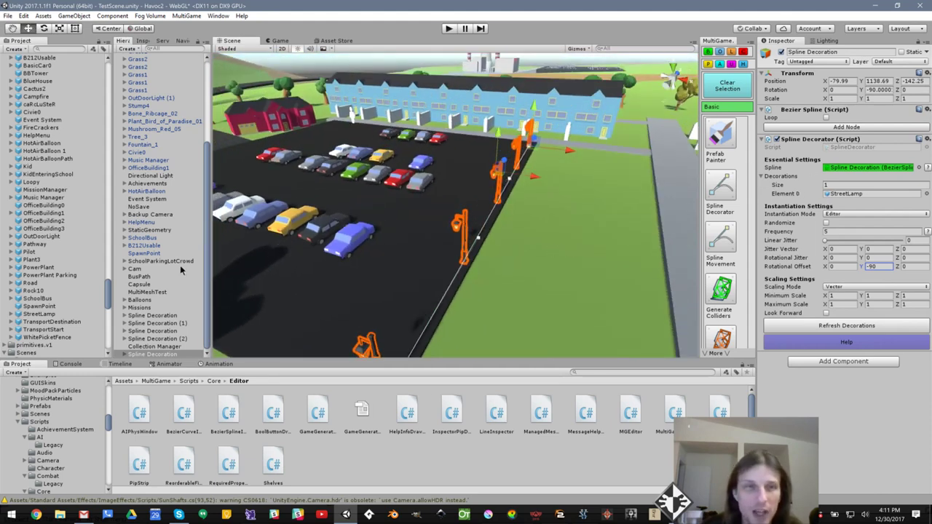
scroll(175, 293, up, 2)
scroll(186, 320, down, 2)
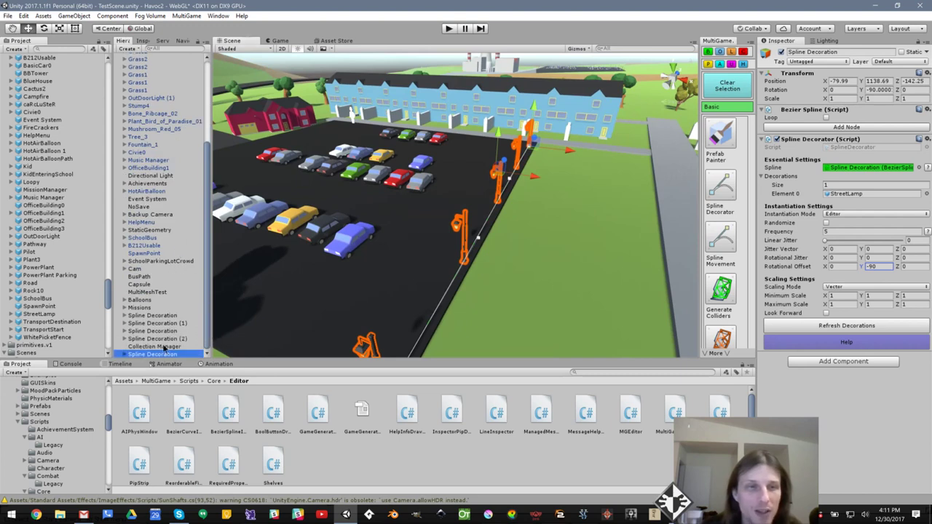
scroll(195, 293, up, 2)
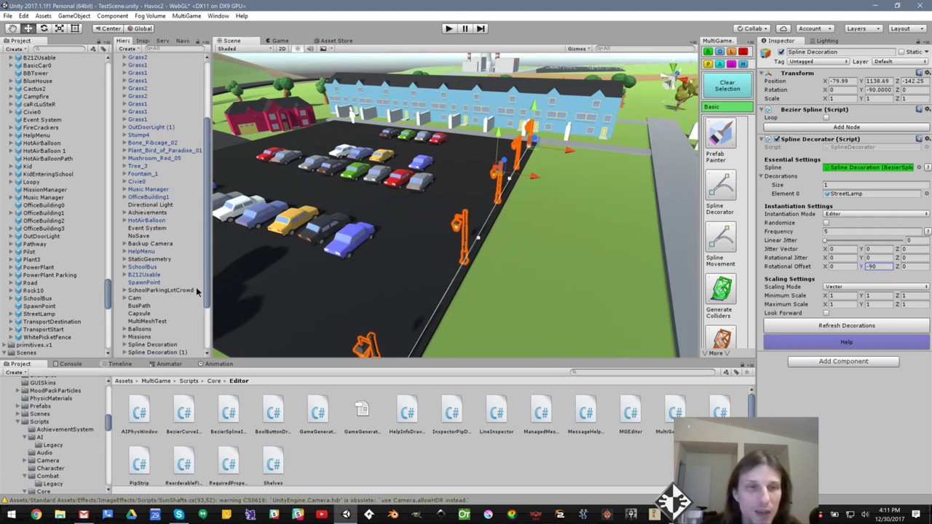
scroll(204, 320, down, 4)
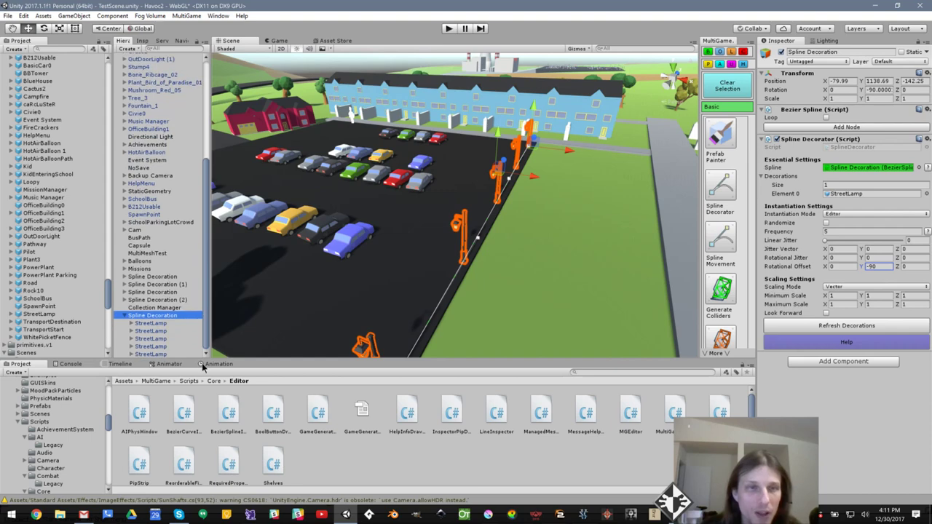
click(150, 331)
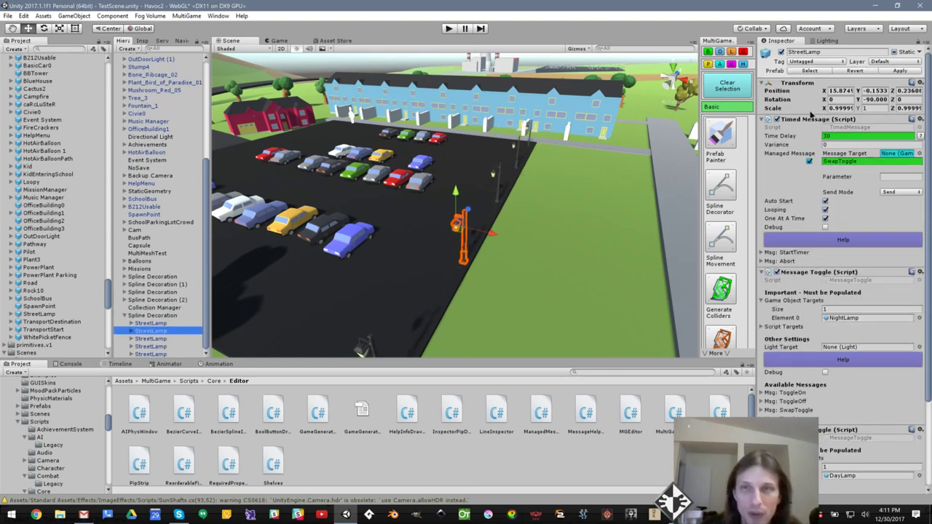
click(809, 71)
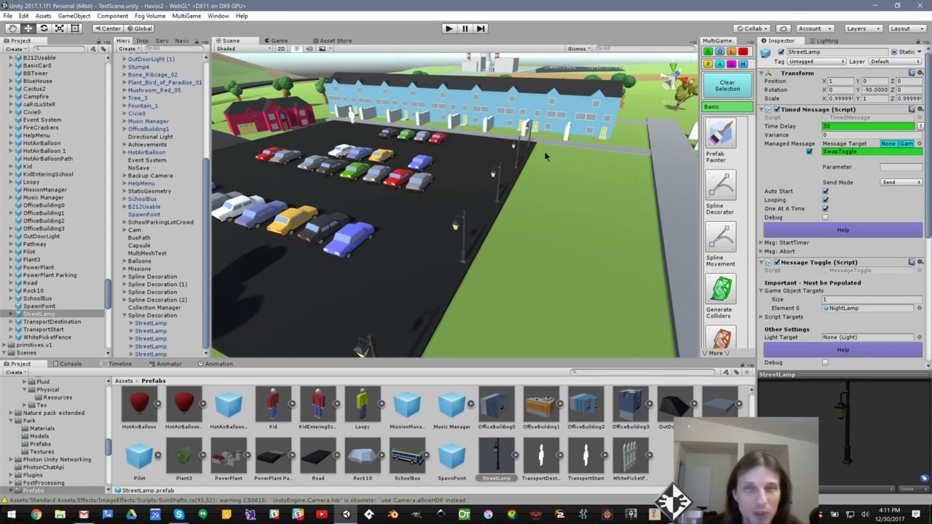
Clear the selection and reselect the parent Spline Decoration of the street lamps
click(727, 85)
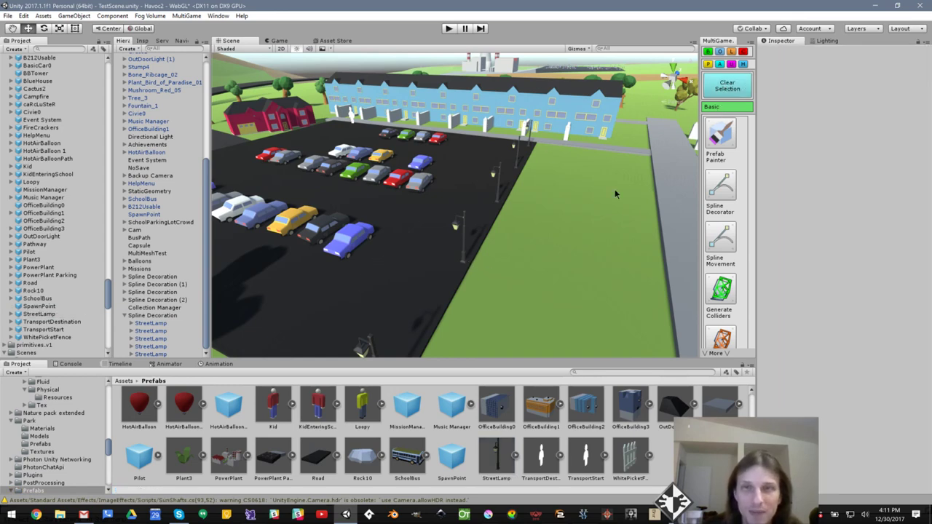
click(164, 317)
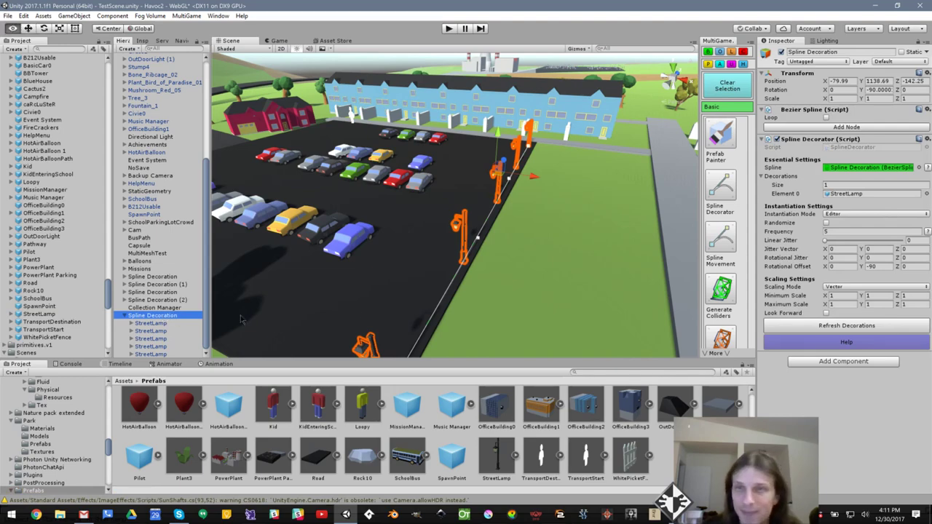
alt+drag(364, 308, 327, 294)
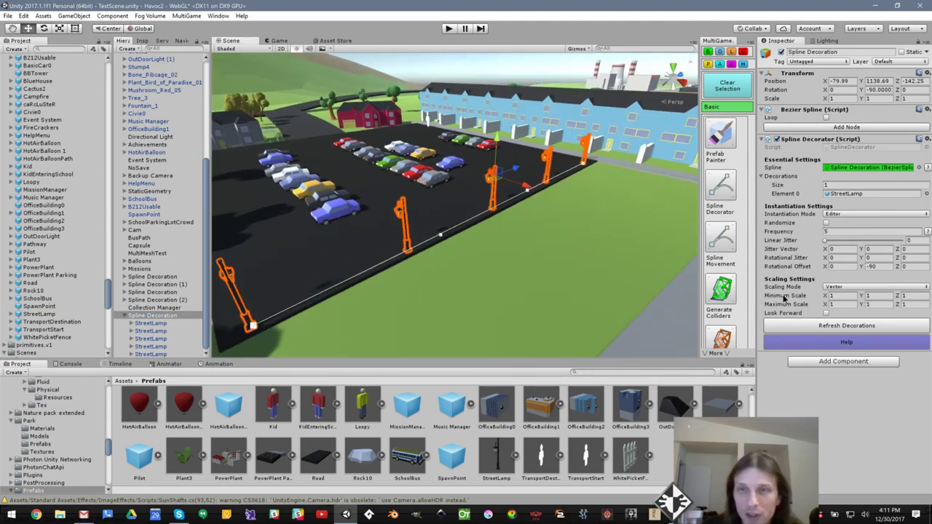
Try the Radial Scaling Mode for the lamp decorations and switch it back to Vector
click(843, 287)
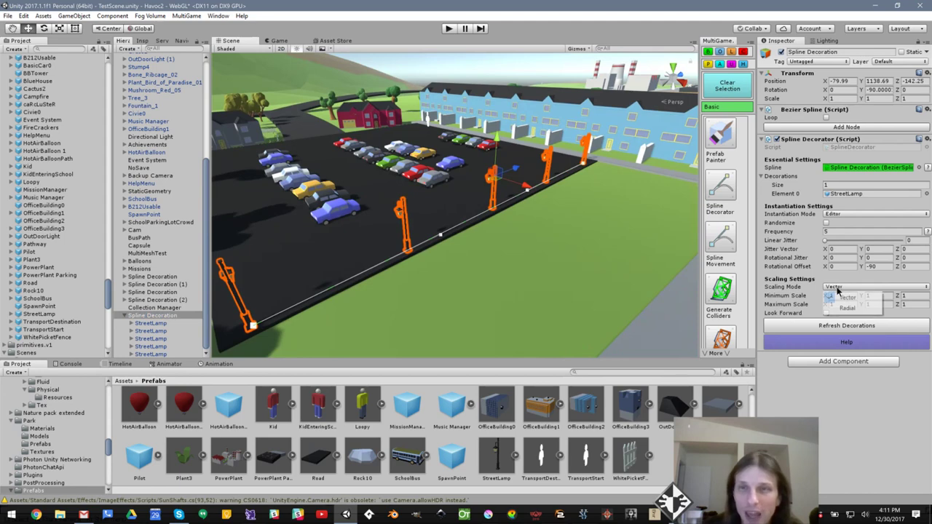
click(837, 419)
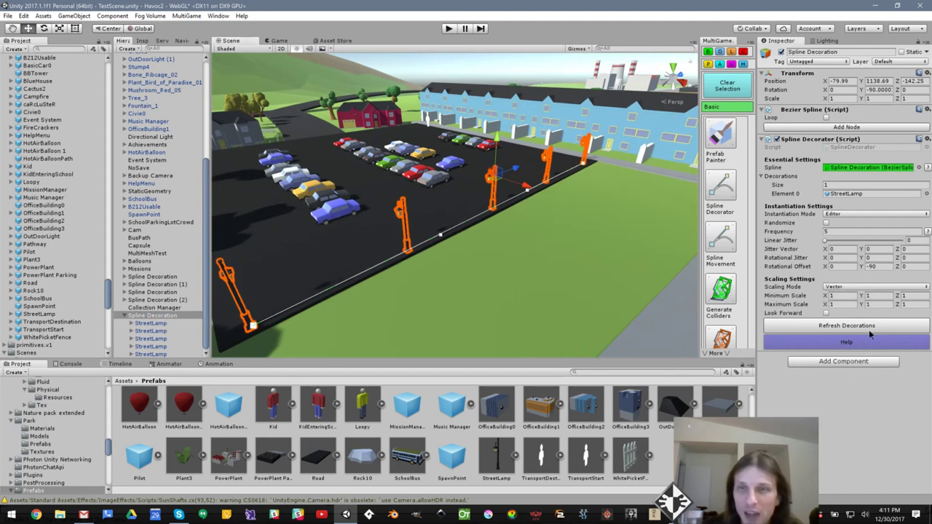
click(854, 290)
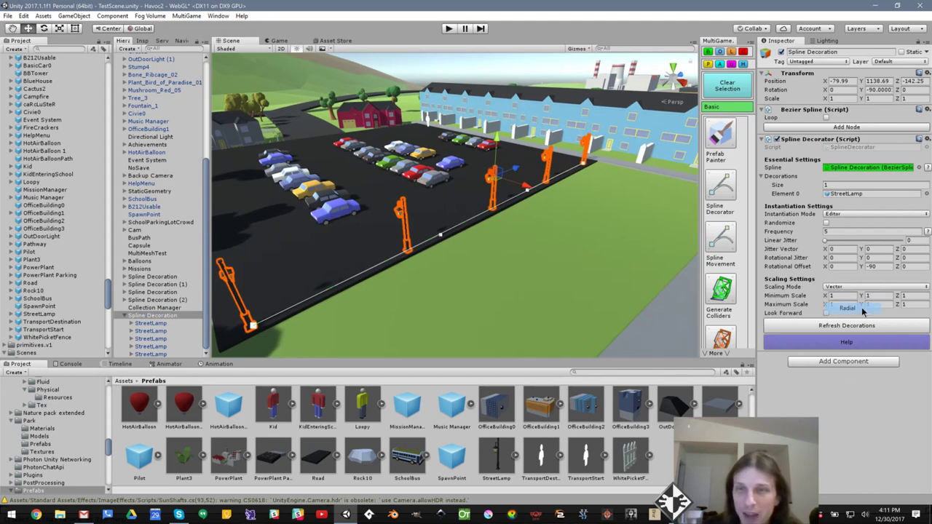
click(847, 308)
click(851, 289)
click(846, 298)
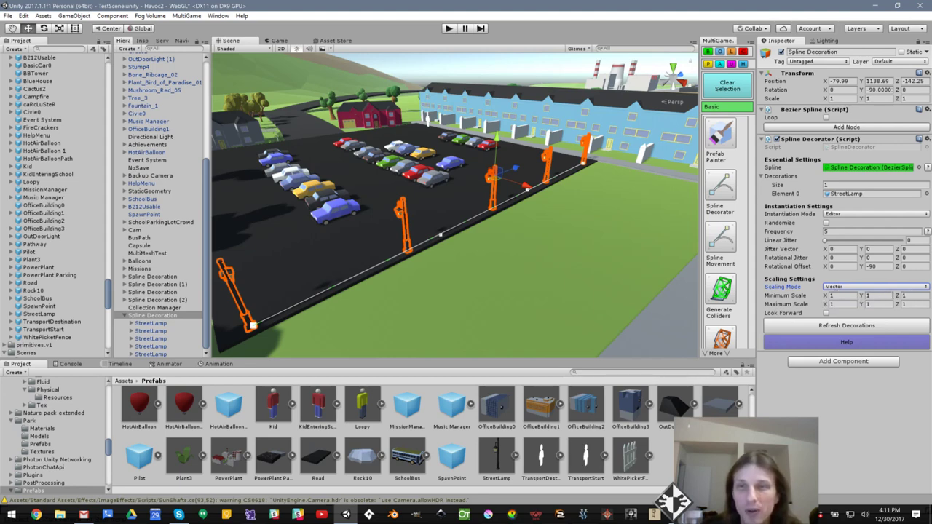
Try a Minimum Scale of 9 on X, Y and Z for the street lamps
click(837, 294)
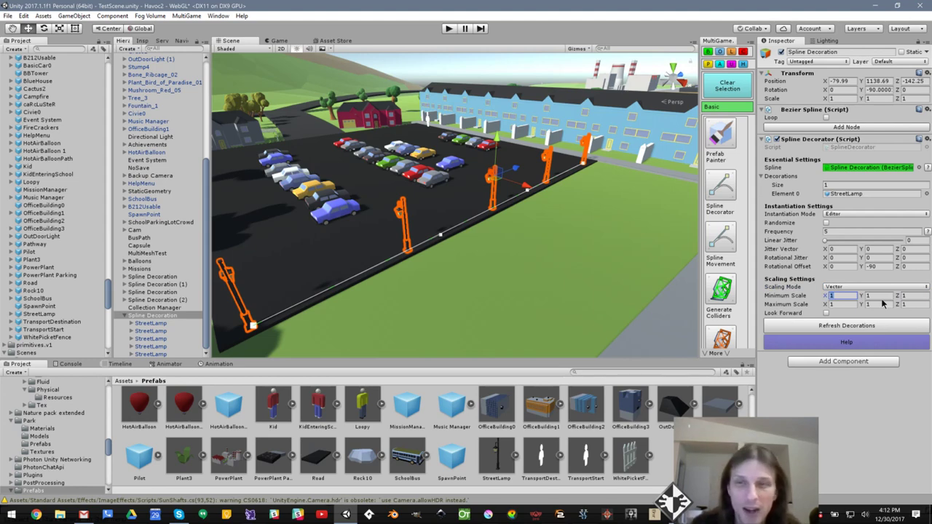
text(9)
key(Tab)
text(9)
key(Tab)
text(9)
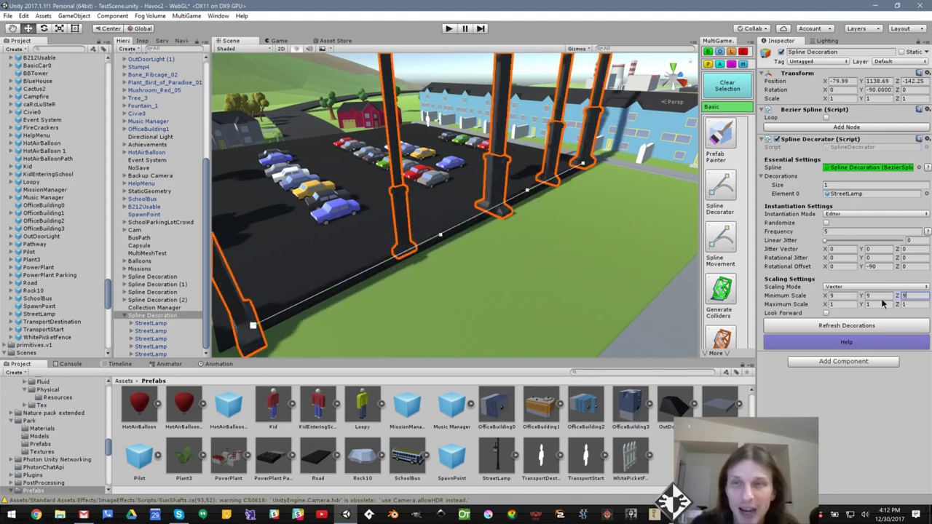
Try a Maximum Scale of 9 on X, Y and Z and inspect the enlarged lamps along the parking lot
key(Tab)
text(9)
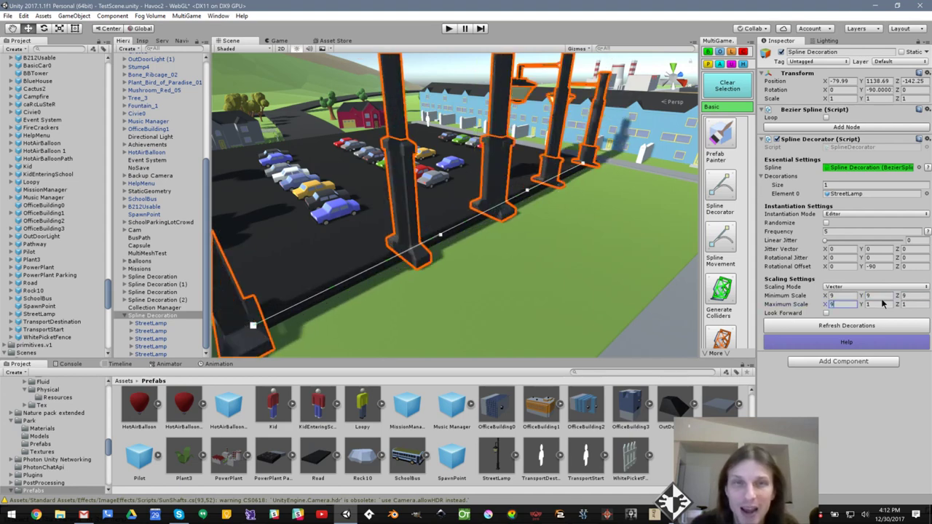
key(Tab)
text(9)
key(Tab)
text(9)
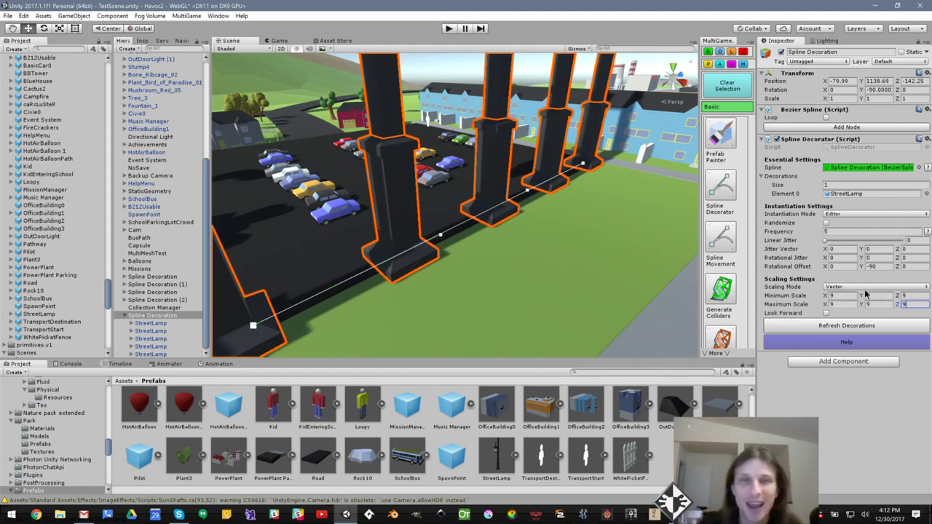
scroll(660, 99, down, 3)
scroll(616, 114, up, 2)
scroll(615, 114, down, 6)
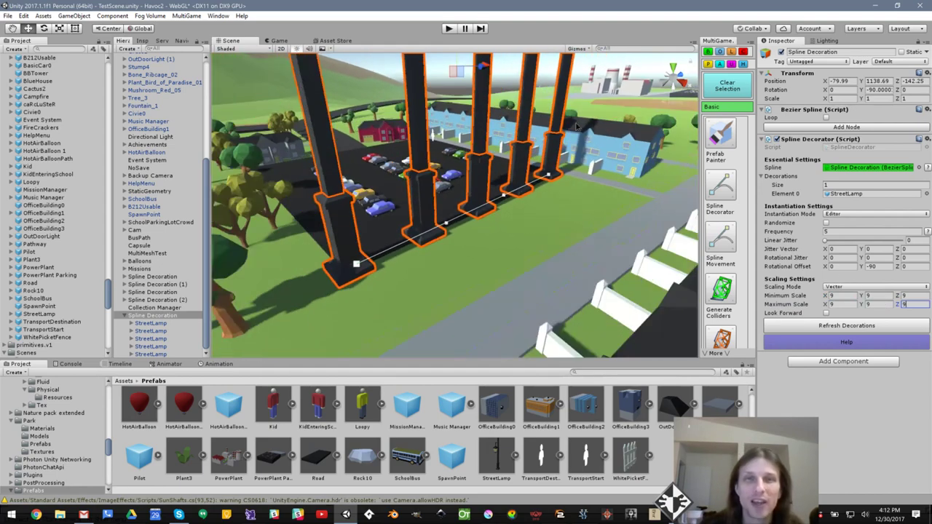
middle_drag(592, 99, 621, 181)
alt+drag(495, 207, 581, 147)
Undo all the Minimum Scale and Maximum Scale changes on the street lamps
key(ctrl+z)
key(ctrl+z)
key(ctrl+z)
key(ctrl+z)
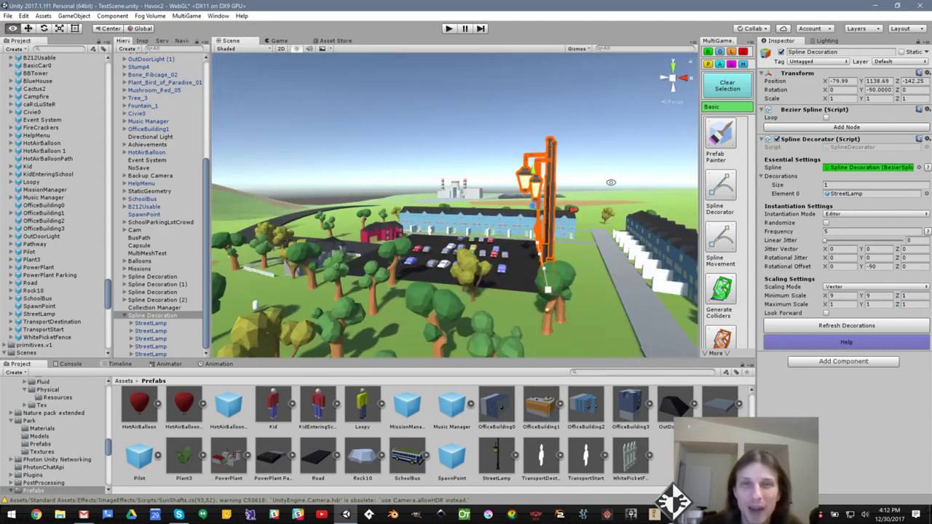
alt+drag(609, 146, 433, 190)
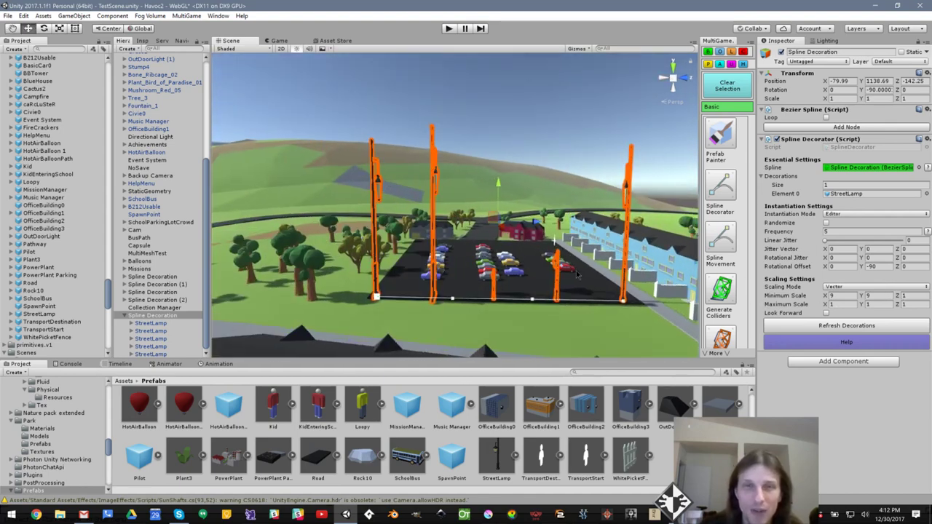
key(ctrl+z)
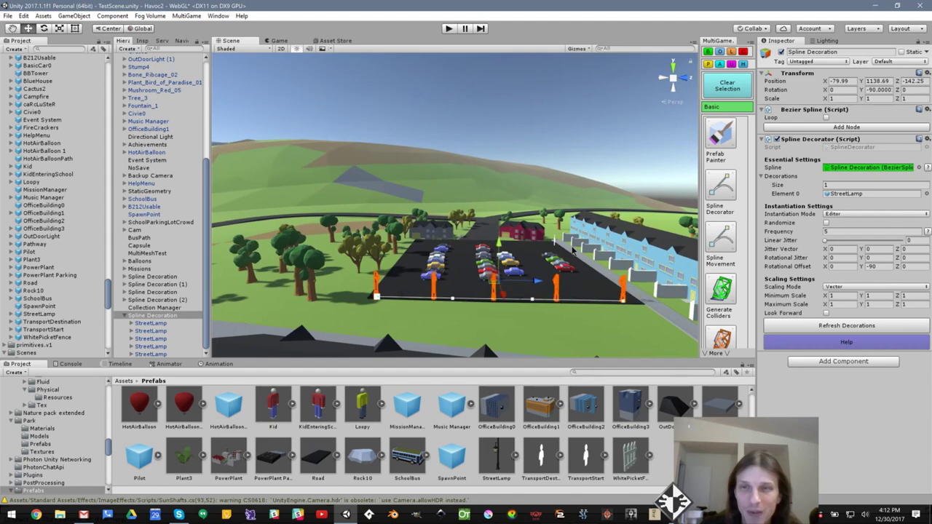
Enable Look Forward for the street lamps and set their Rotational Offset to 0 on Y
alt+drag(570, 249, 590, 289)
scroll(591, 289, down, 5)
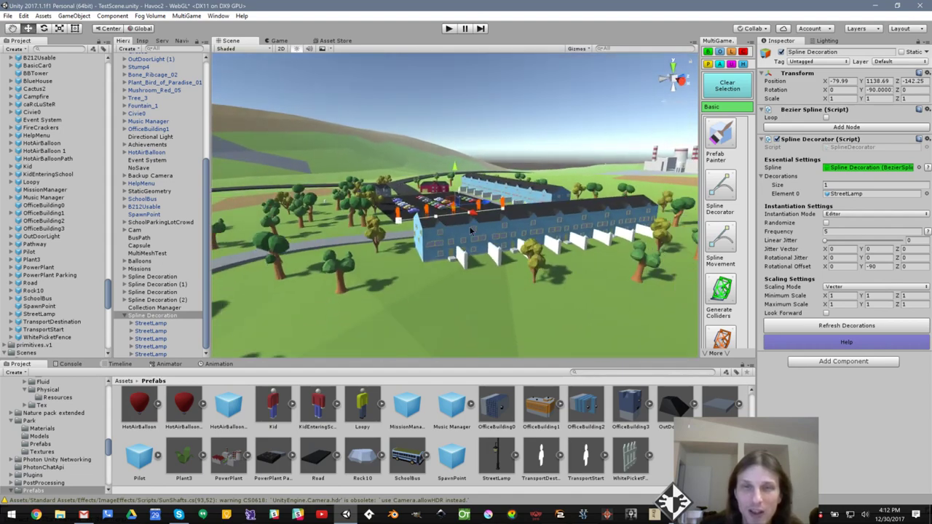
scroll(461, 209, up, 15)
alt+drag(460, 209, 635, 243)
click(826, 313)
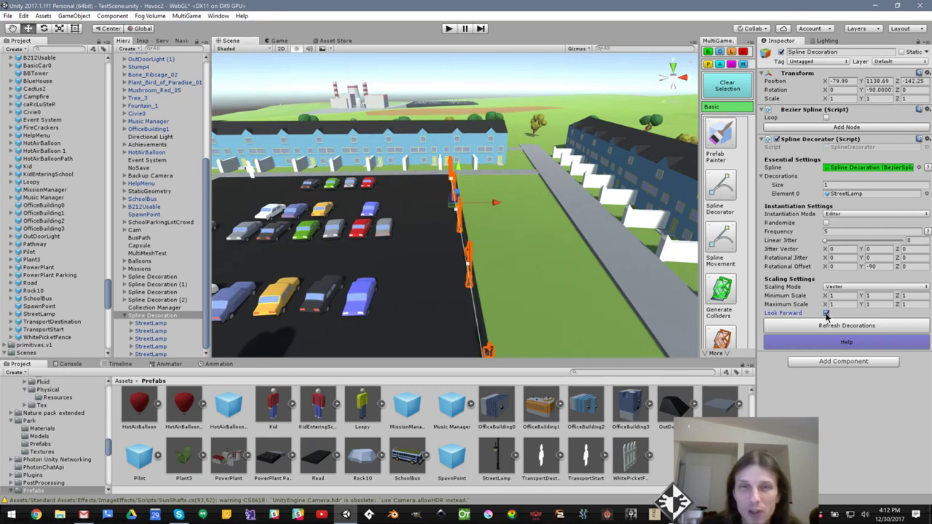
click(888, 266)
text(0)
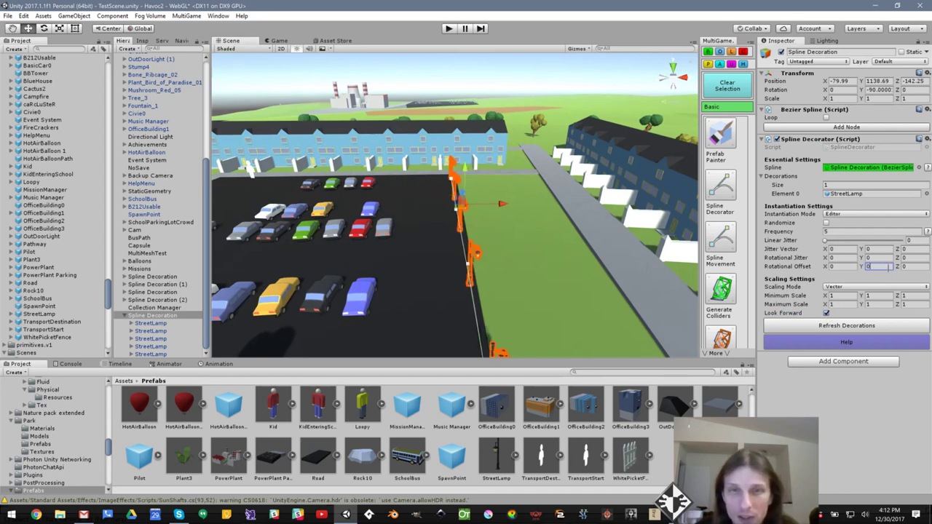
Shift the spline's control point beside the street lamp slightly along the parking lot's edge and refresh the decorations
middle_drag(520, 262, 486, 245)
scroll(507, 195, up, 4)
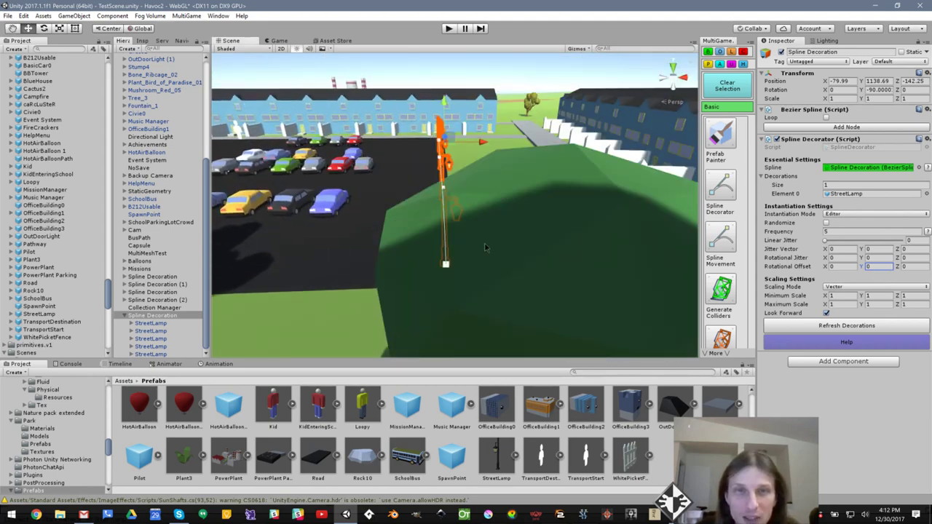
scroll(478, 251, up, 3)
alt+drag(482, 262, 357, 141)
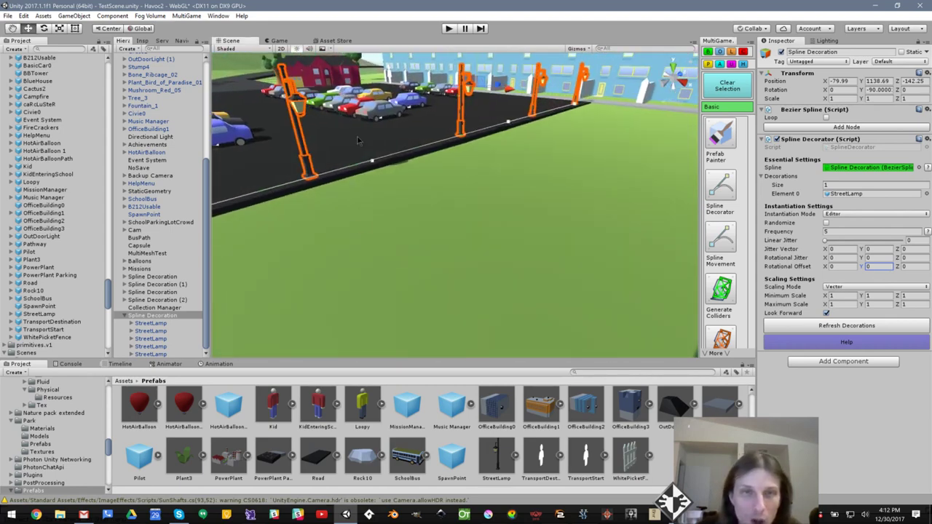
alt+drag(375, 172, 477, 203)
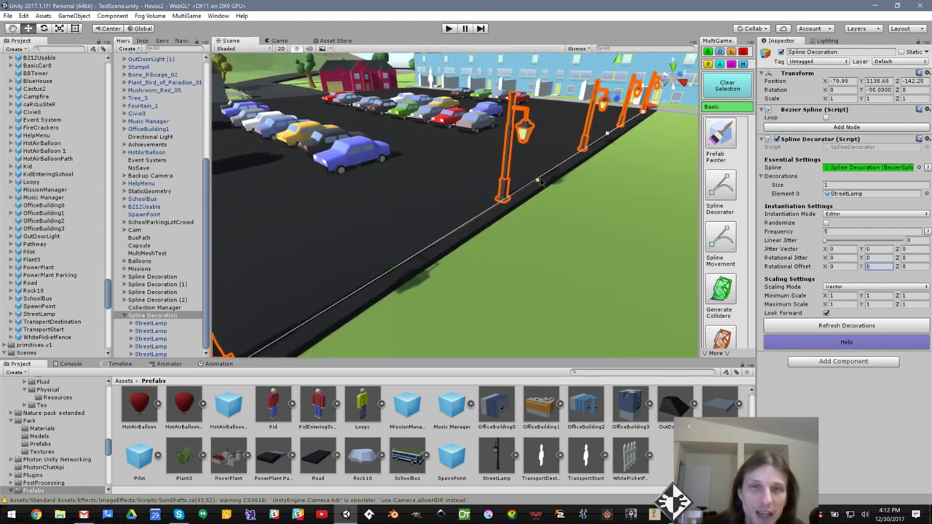
click(538, 182)
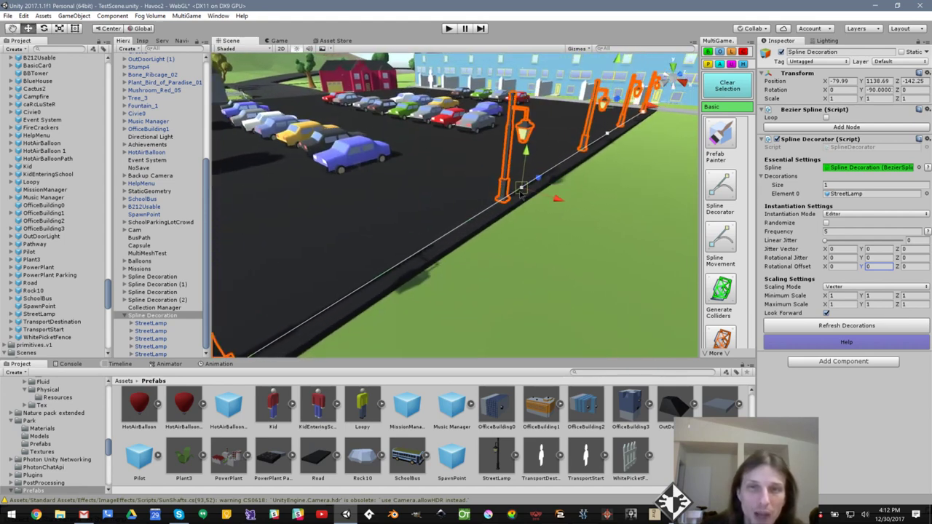
click(799, 327)
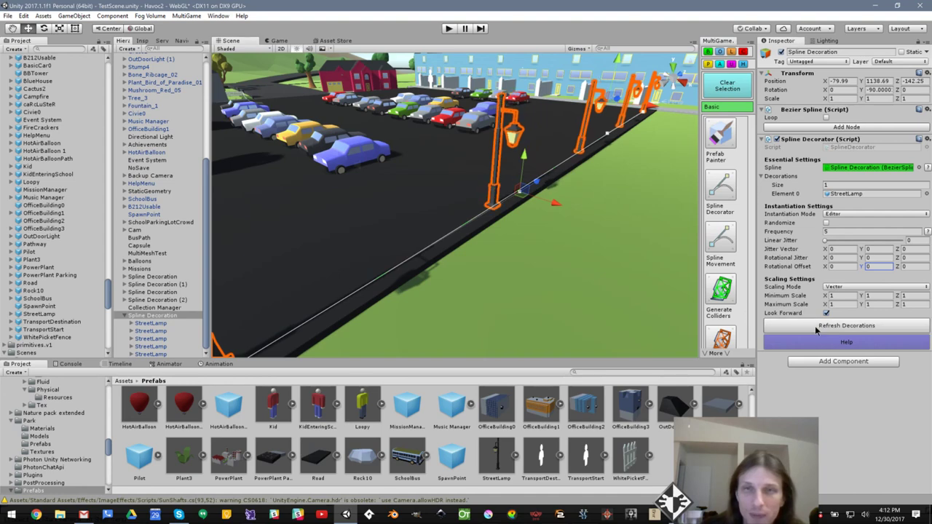
Disable Look Forward for the street lamps and inspect their orientation along the parking lot
click(825, 313)
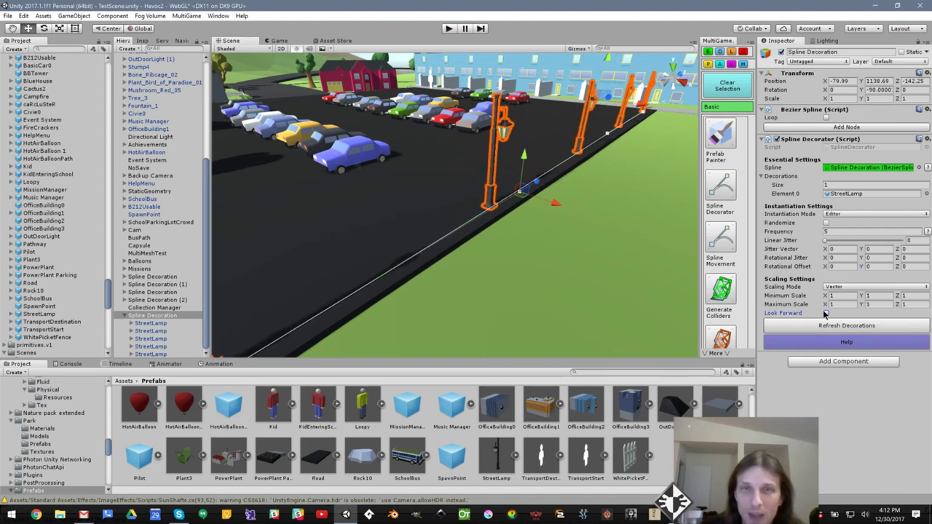
alt+drag(535, 222, 432, 222)
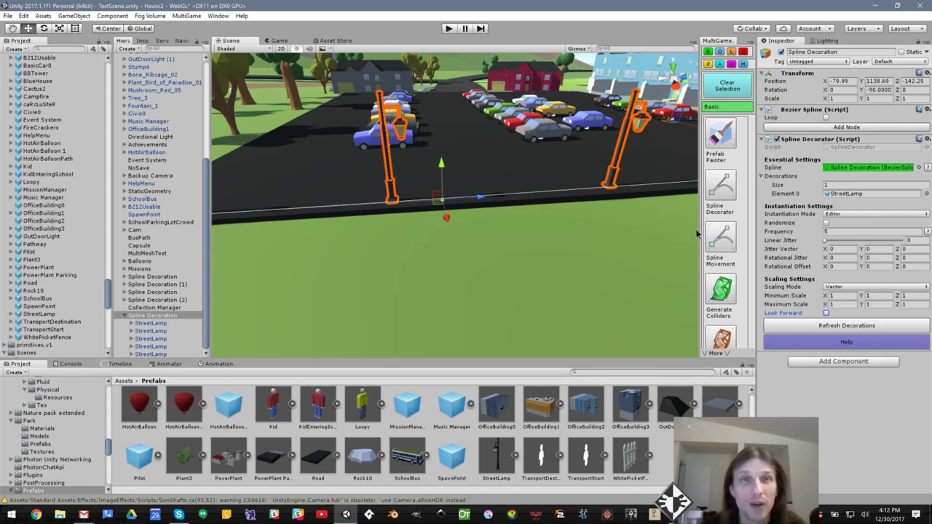
middle_drag(508, 155, 559, 218)
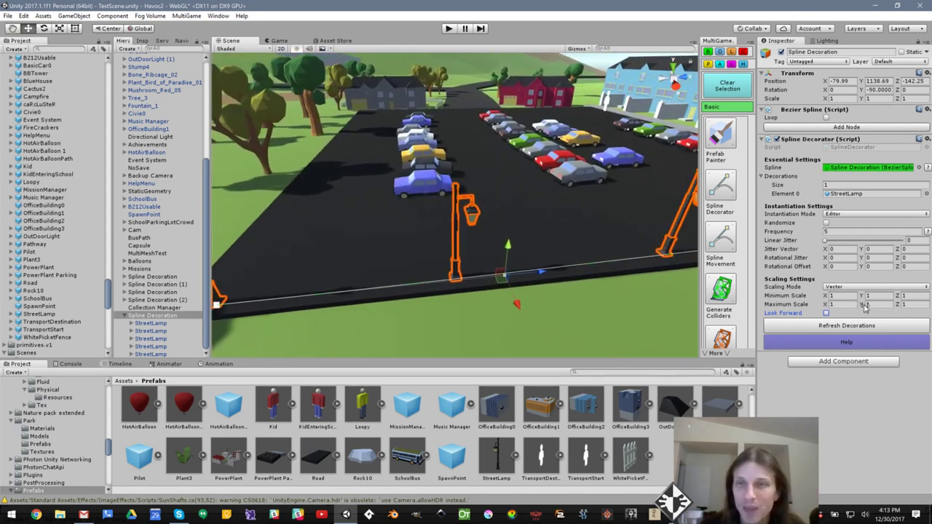
Set the street lamps' Rotational Offset to -90 on Y and inspect the lamps along the edge
click(874, 267)
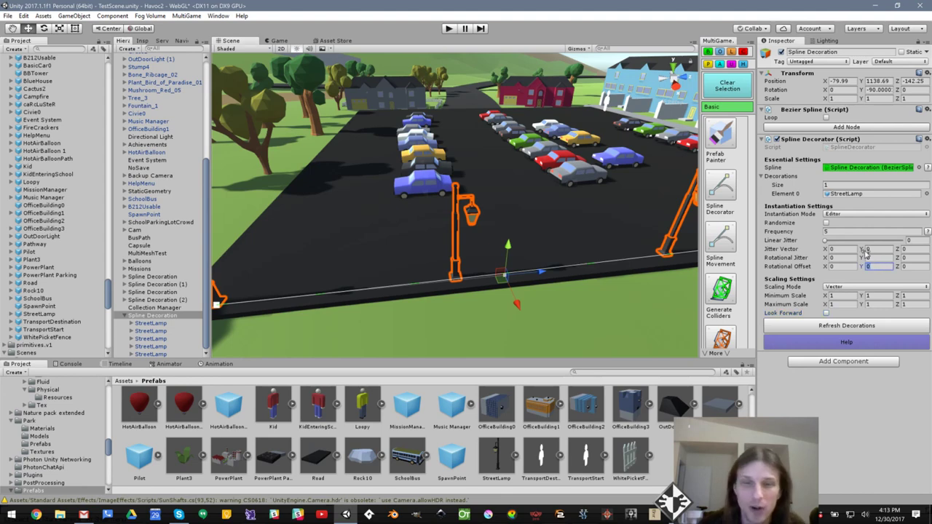
text(-90)
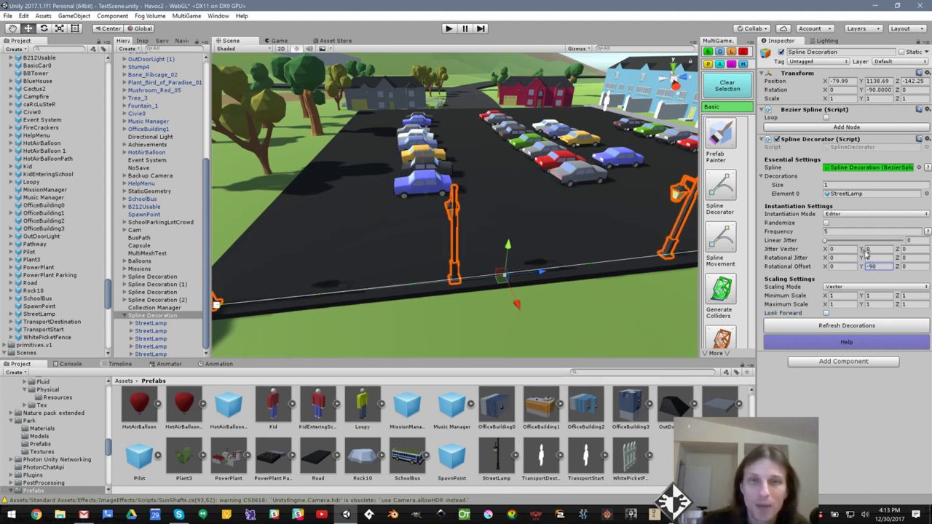
alt+drag(413, 160, 886, 198)
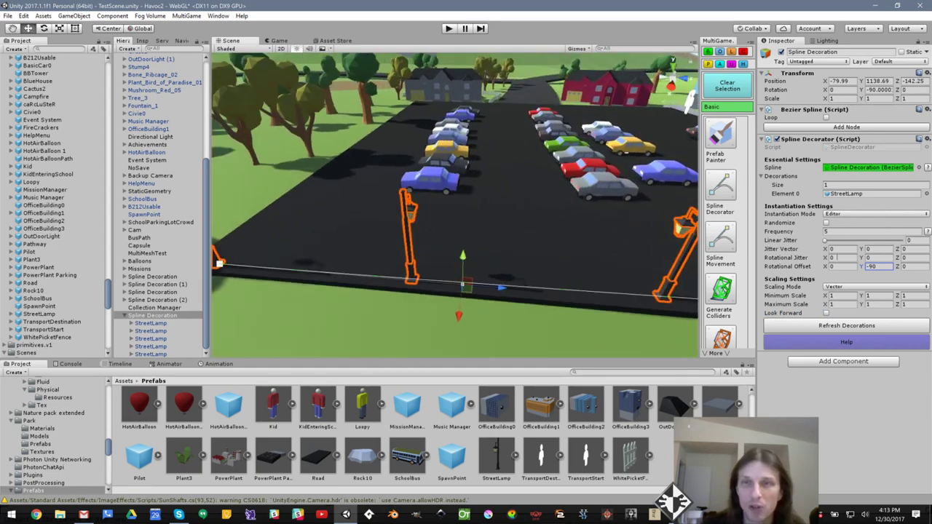
middle_drag(562, 208, 452, 225)
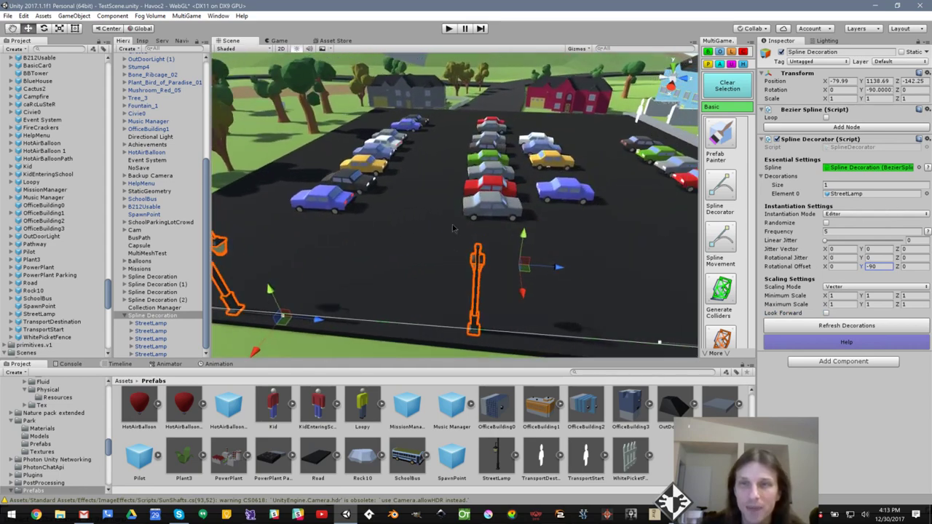
scroll(498, 224, down, 3)
Try the Awake Instantiation Mode for the street lamps with refreshed decorations, and undo the change
mouse_move(781, 225)
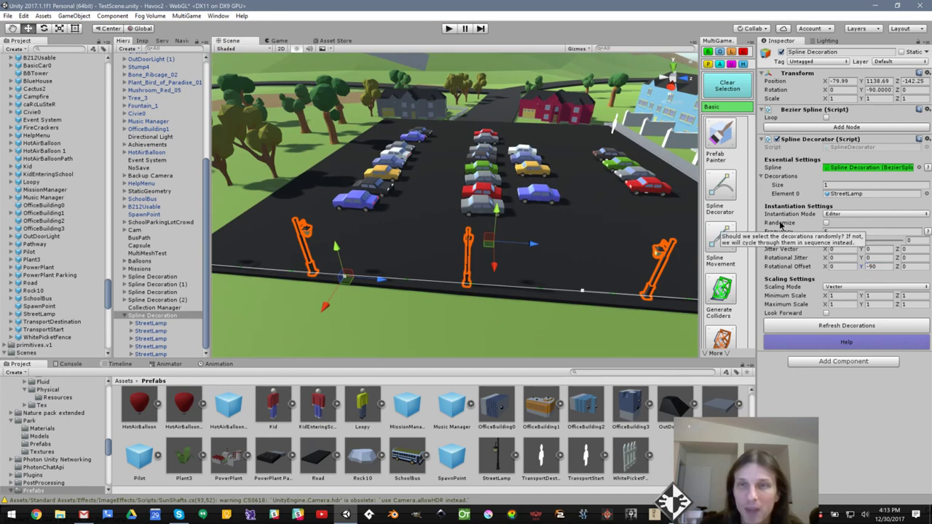
click(839, 214)
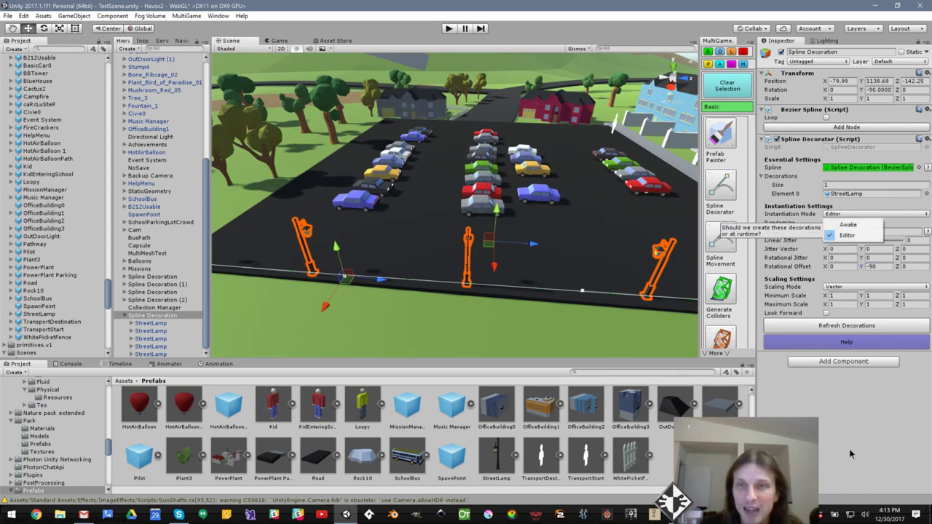
click(850, 451)
click(834, 215)
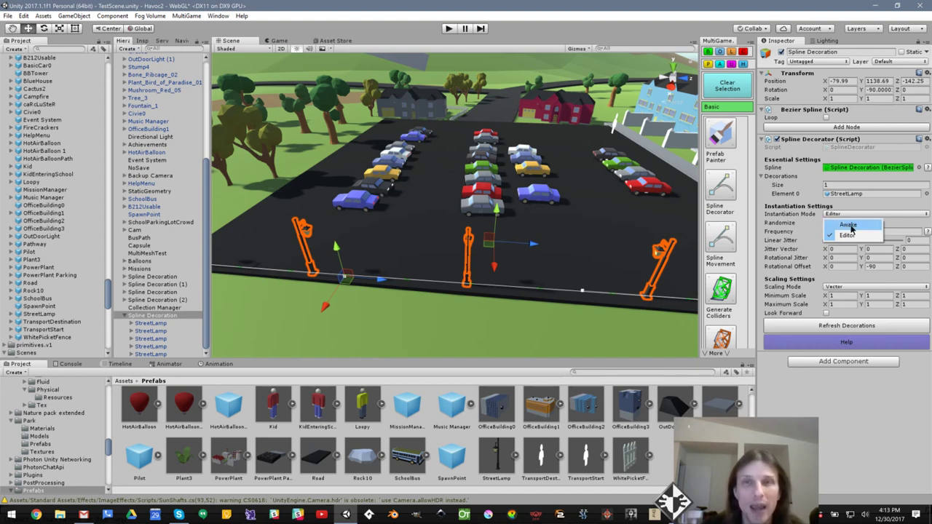
click(850, 226)
click(835, 326)
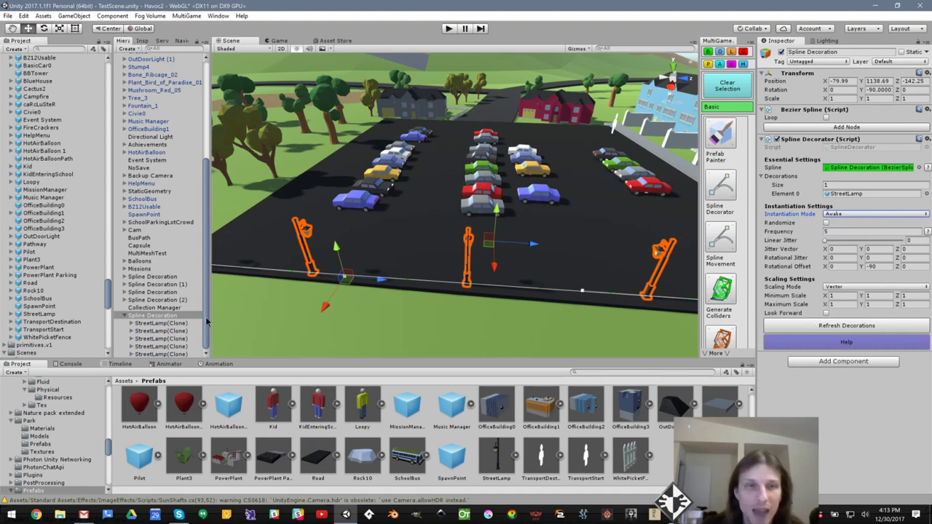
drag(206, 321, 208, 329)
alt+drag(370, 317, 476, 294)
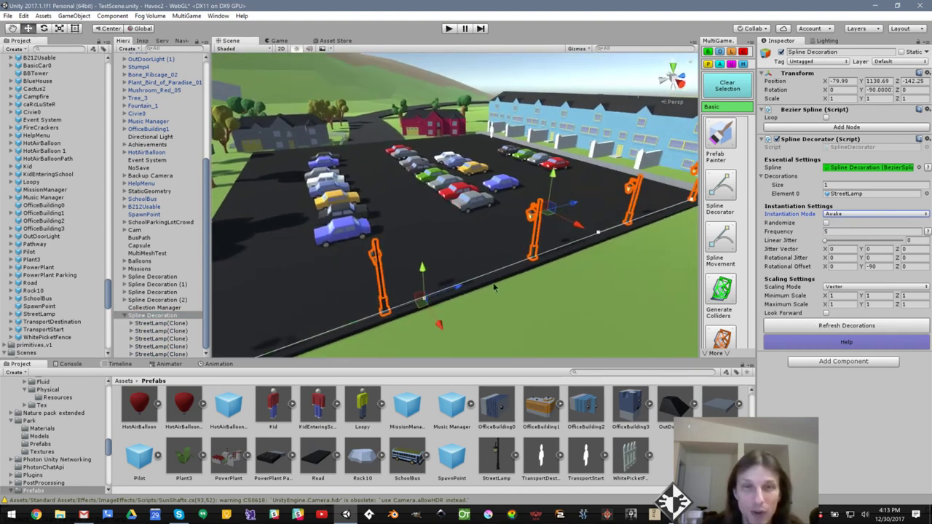
key(ctrl+z)
mouse_move(592, 296)
alt+mouse_down()
mouse_move(687, 304)
mouse_move(626, 283)
mouse_move(600, 286)
alt+mouse_up()
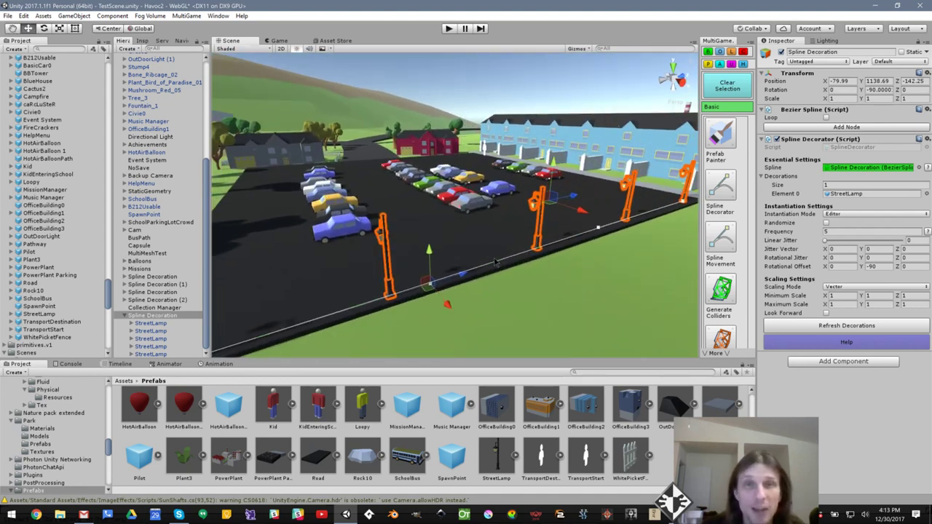
Toggle the Randomize option of the Spline Decorator on and off again
click(825, 223)
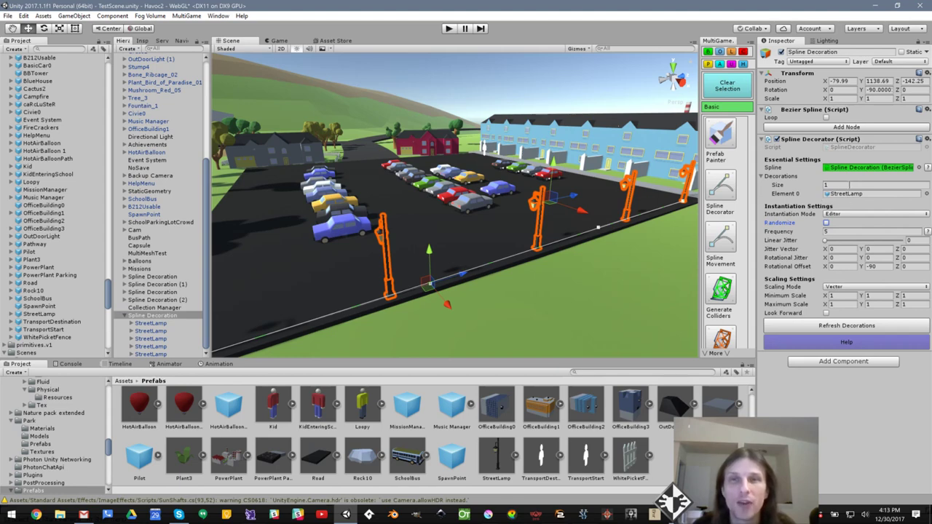
click(826, 223)
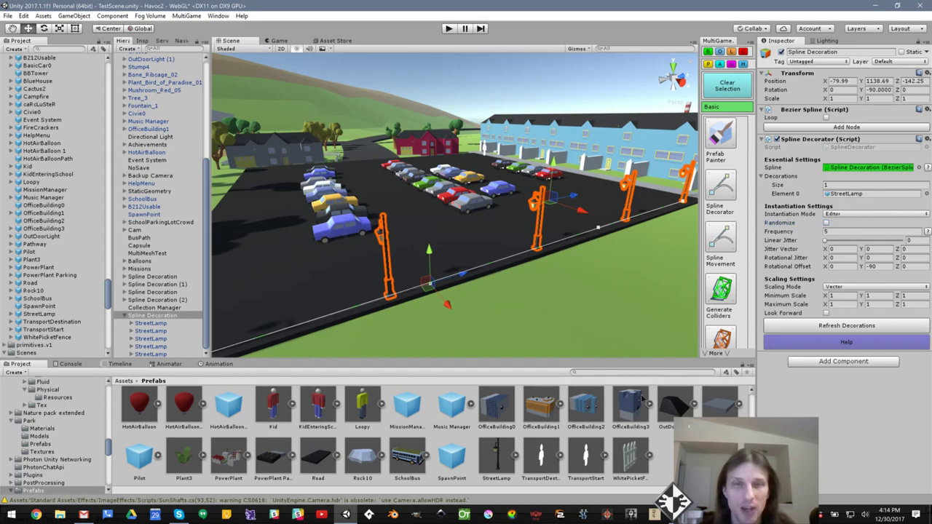
Clear the selection and look over the parking lot with its row of street lamps
alt+drag(572, 349, 861, 351)
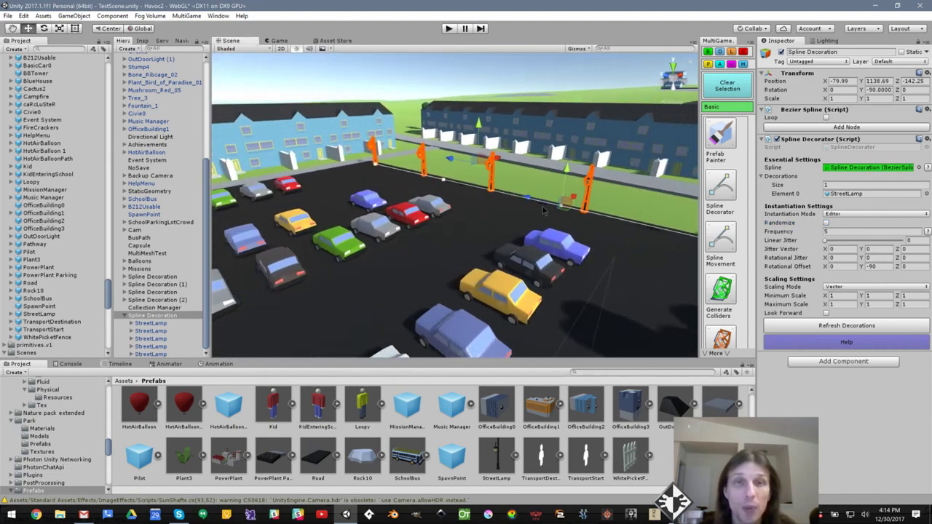
right_drag(470, 219, 351, 214)
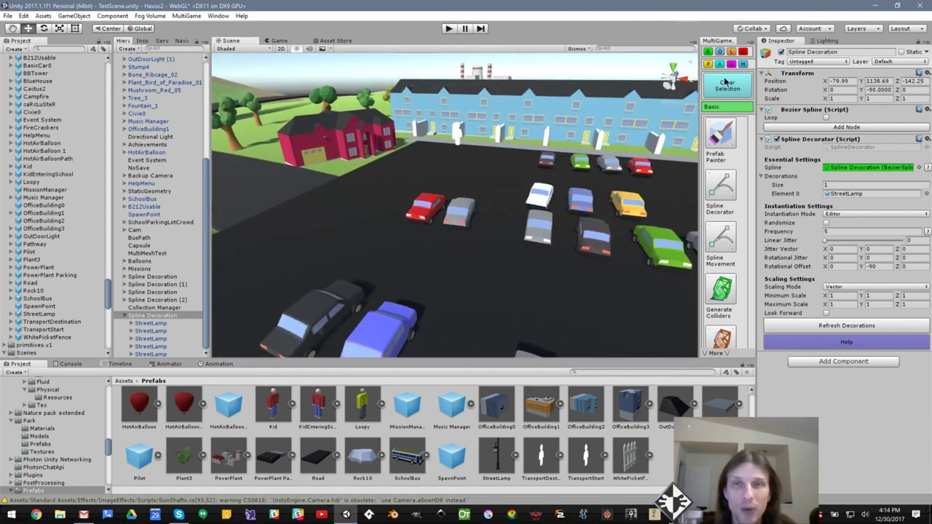
click(727, 85)
right_drag(629, 117, 465, 41)
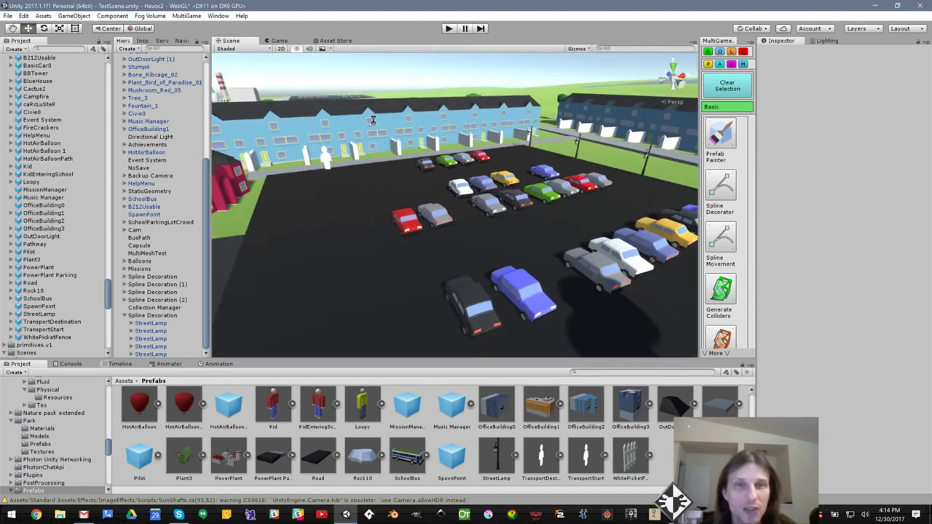
Create a new, empty scene
click(7, 15)
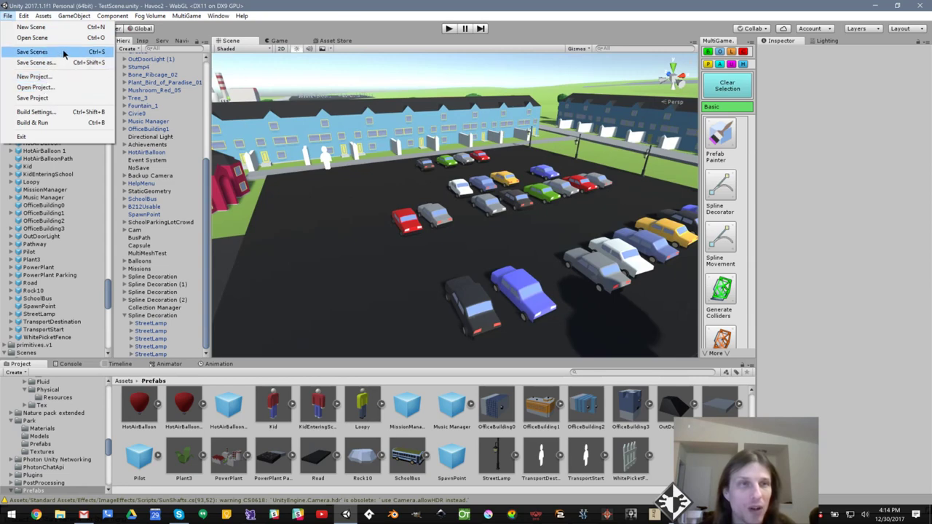
mouse_move(73, 16)
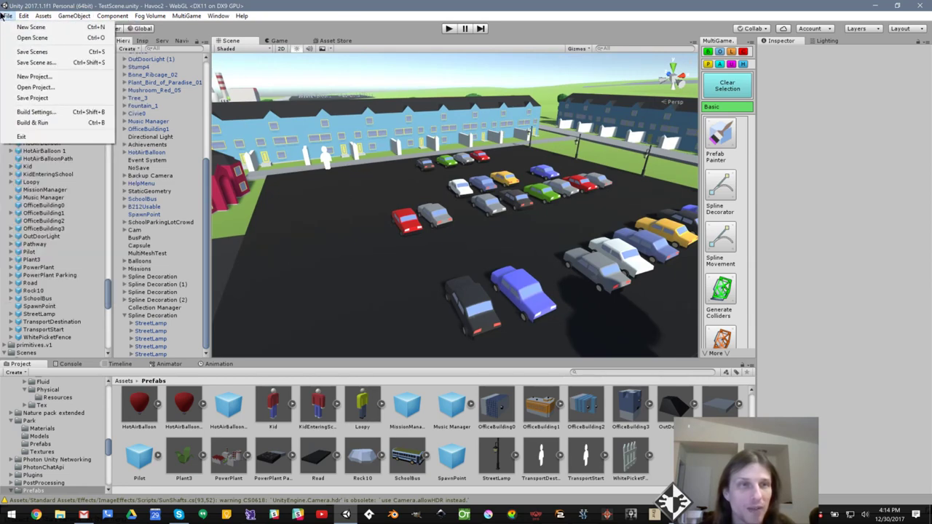
click(22, 27)
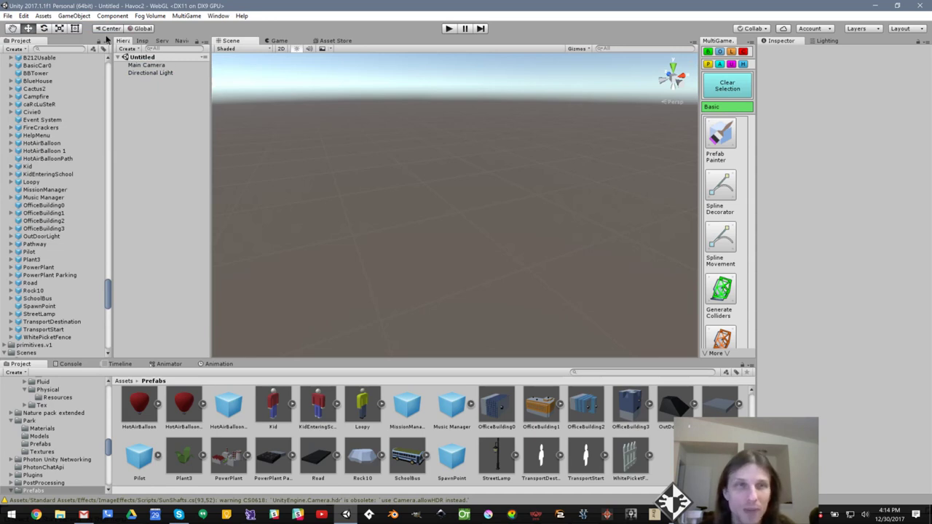
Add a plane to the scene, reset its Transform and frame it in the view
click(74, 16)
mouse_move(64, 48)
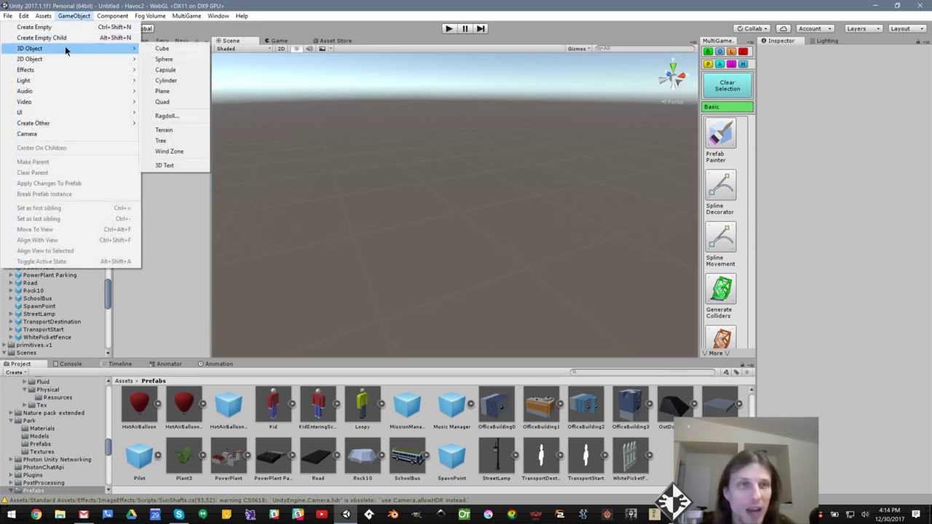
click(175, 91)
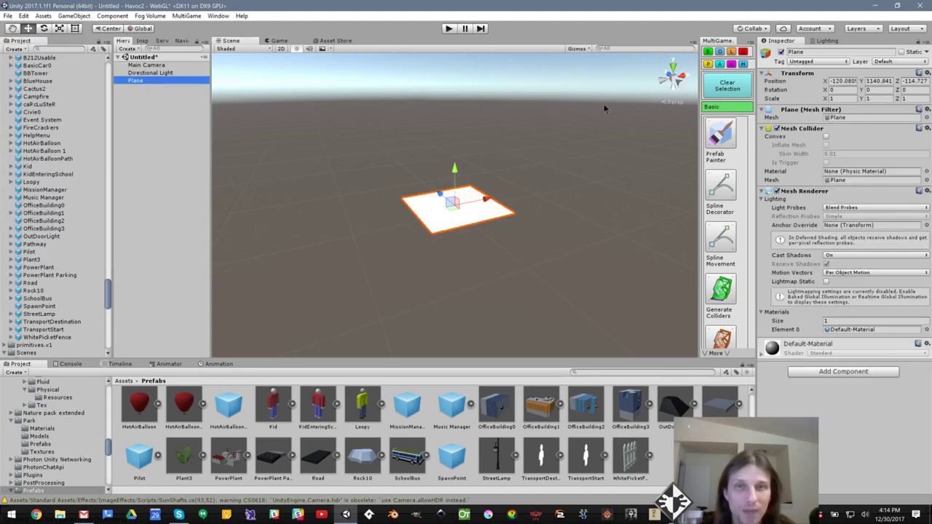
click(919, 73)
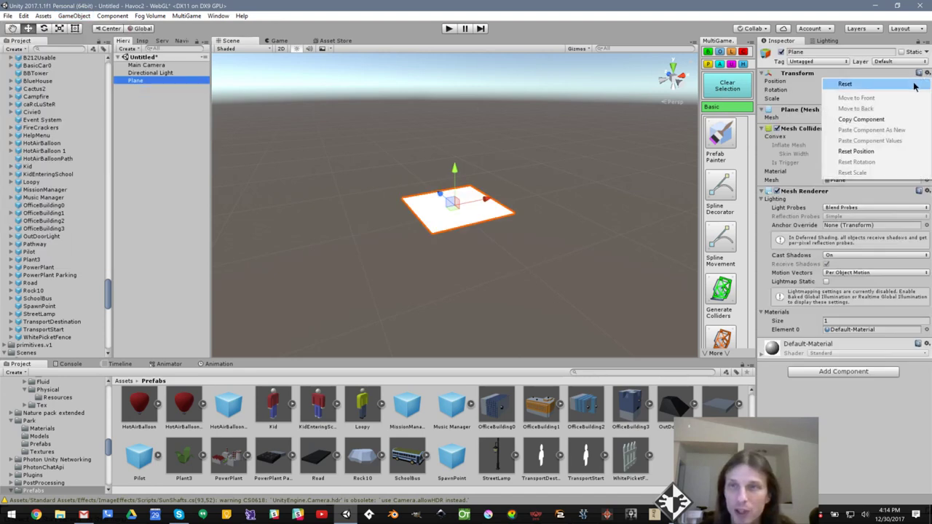
click(914, 84)
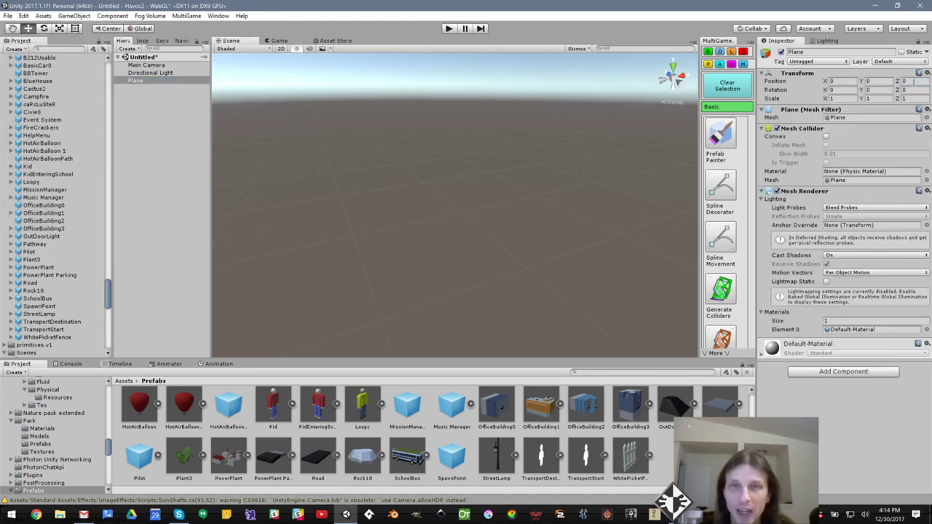
key(f)
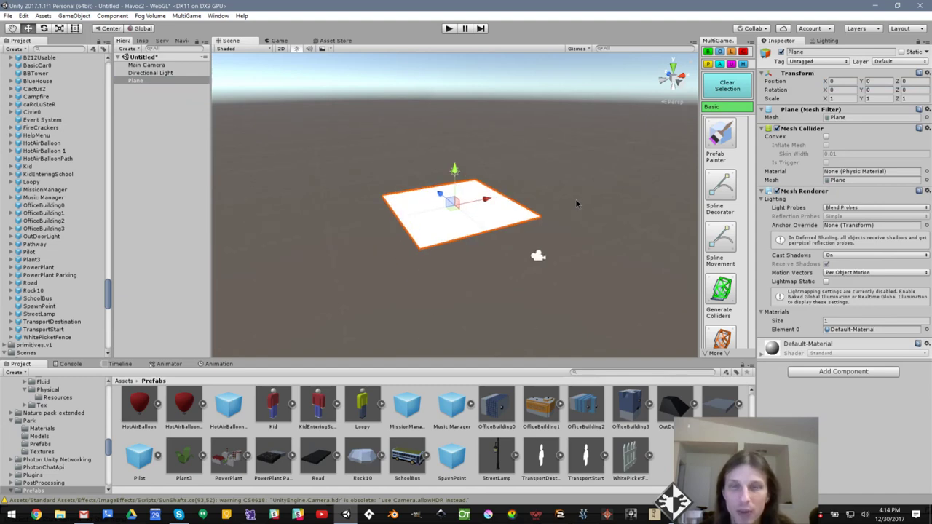
Assign the dark Green material from the MultiGame Color resources to the plane
click(927, 330)
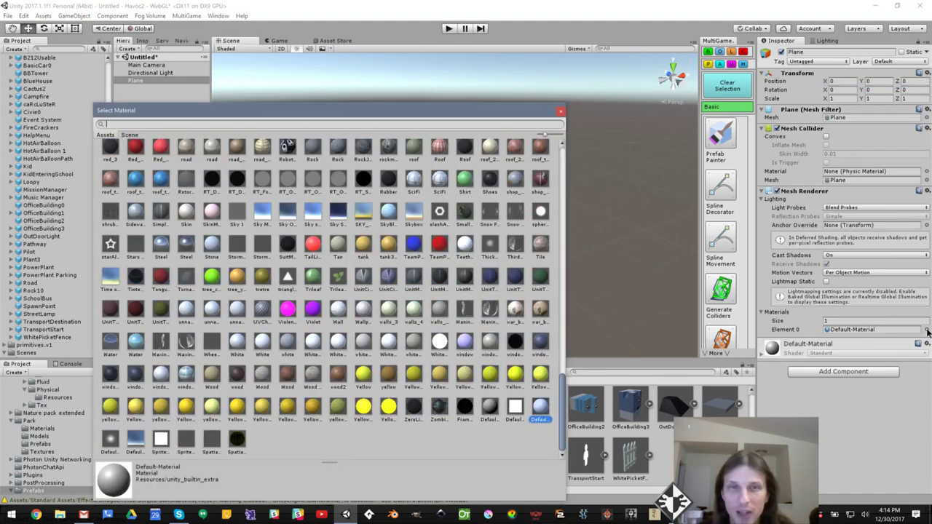
text(green)
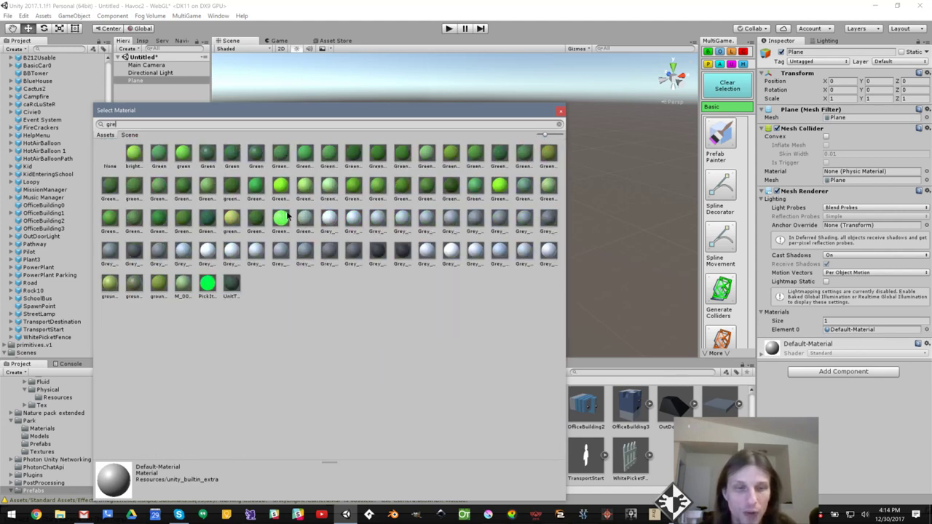
double_click(211, 155)
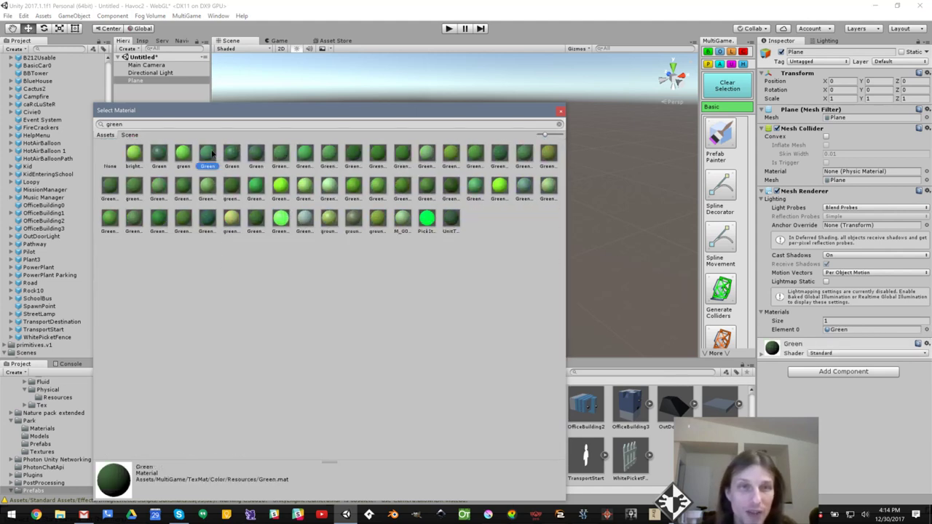
alt+drag(382, 250, 551, 216)
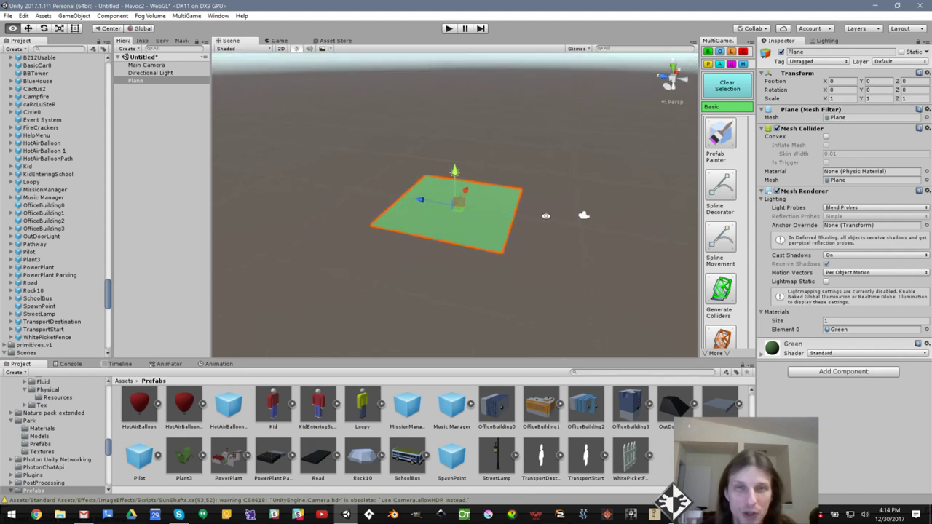
Set the plane's scale to 10 on X and Z, and clear the selection
click(837, 98)
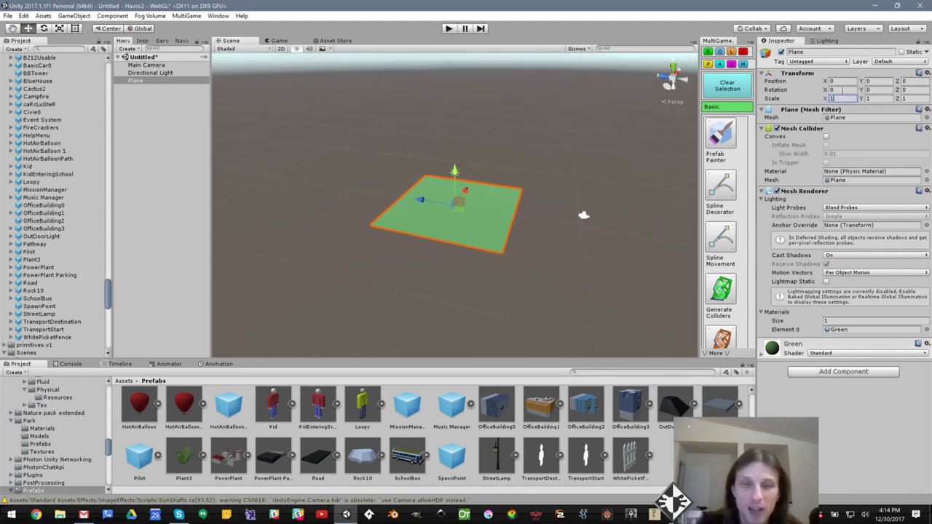
text(10)
key(Tab)
key(Tab)
text(10)
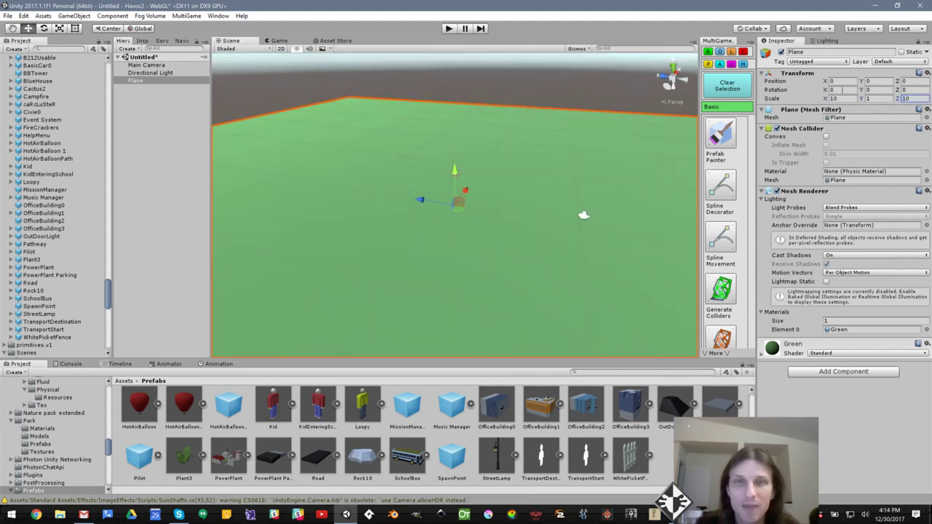
click(728, 85)
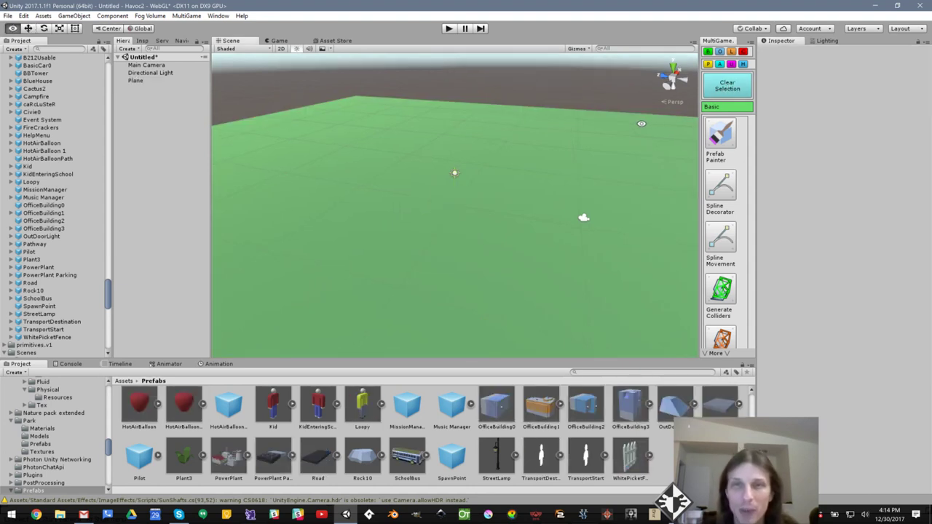
Align the Main Camera with a raised, angled view across the plane, and deselect it
alt+drag(553, 131, 559, 241)
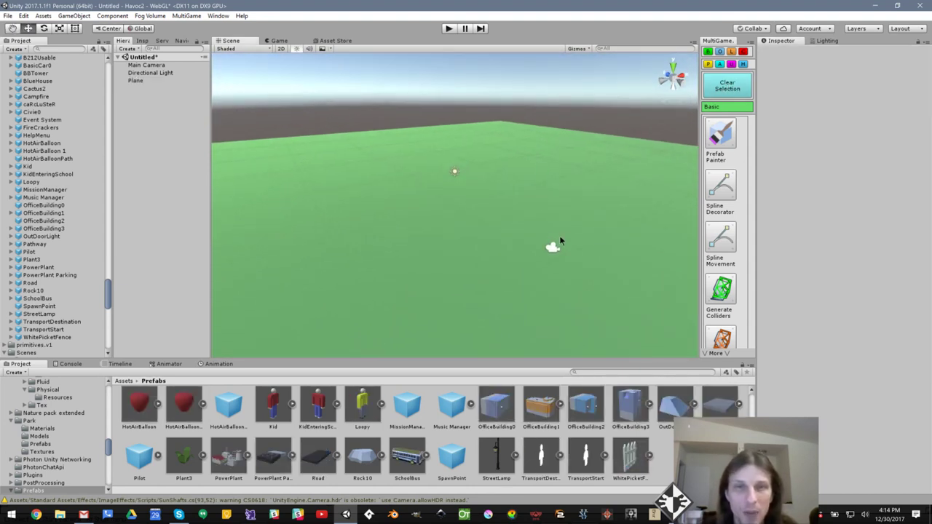
click(553, 248)
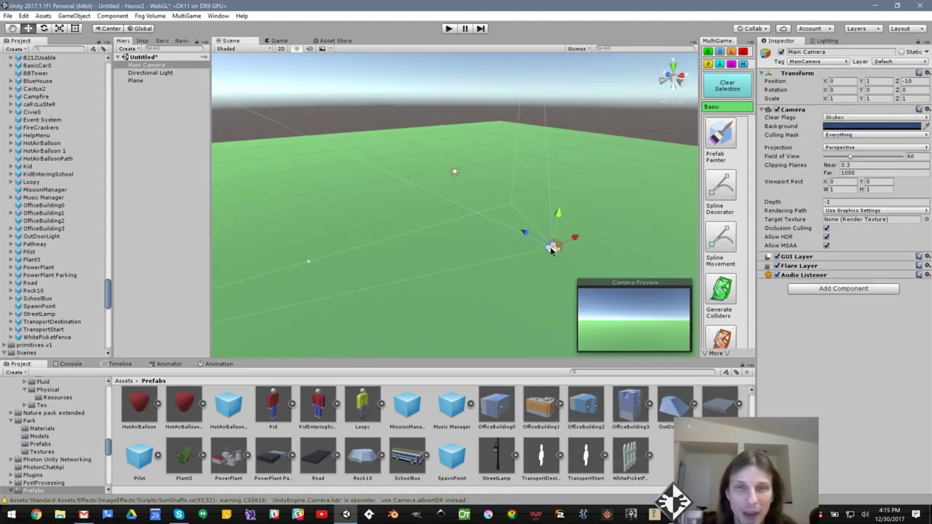
alt+drag(532, 206, 497, 178)
key(ctrl+shift+f)
key(ctrl+shift+f)
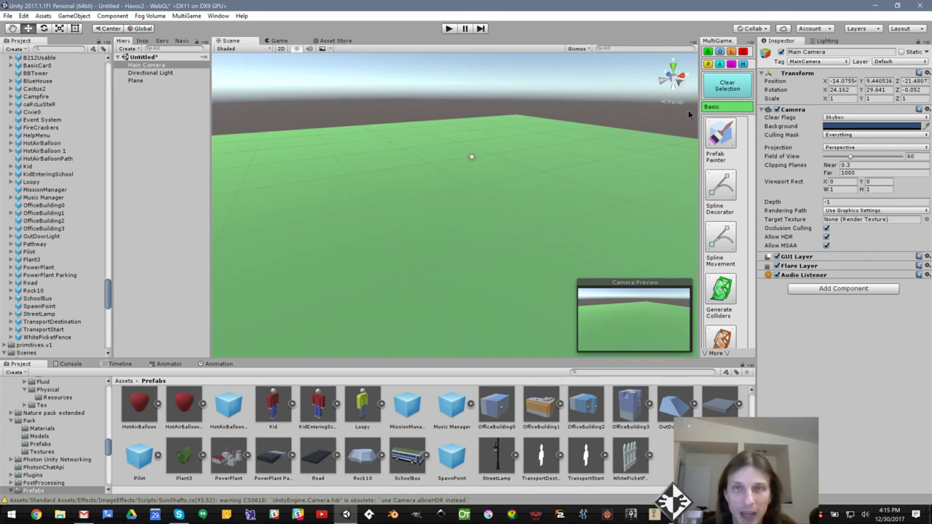
click(152, 184)
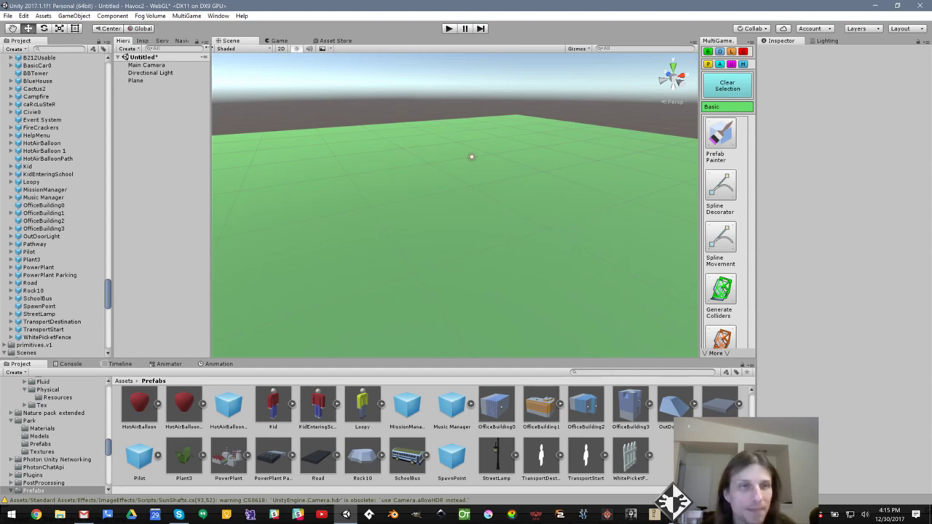
Browse the MultiGame Prefabs folder and look through the Vehicles resources
drag(108, 295, 109, 142)
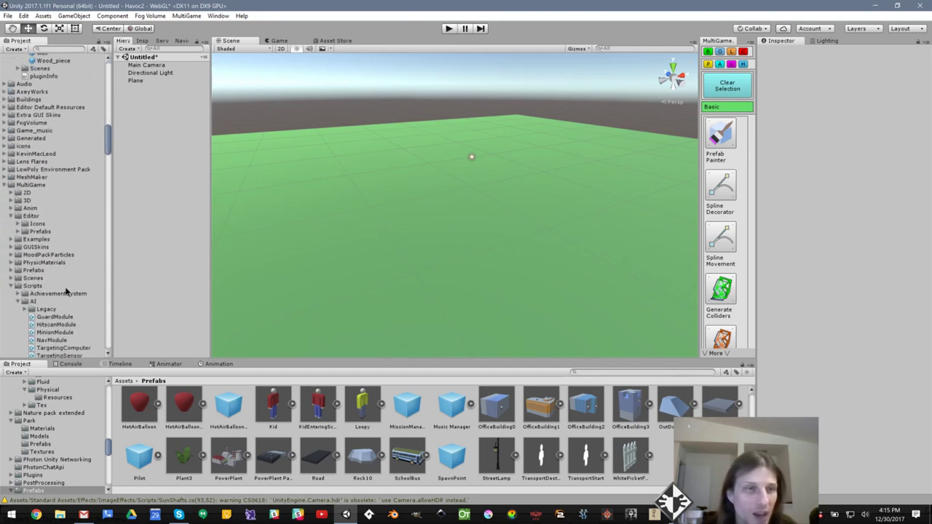
click(12, 271)
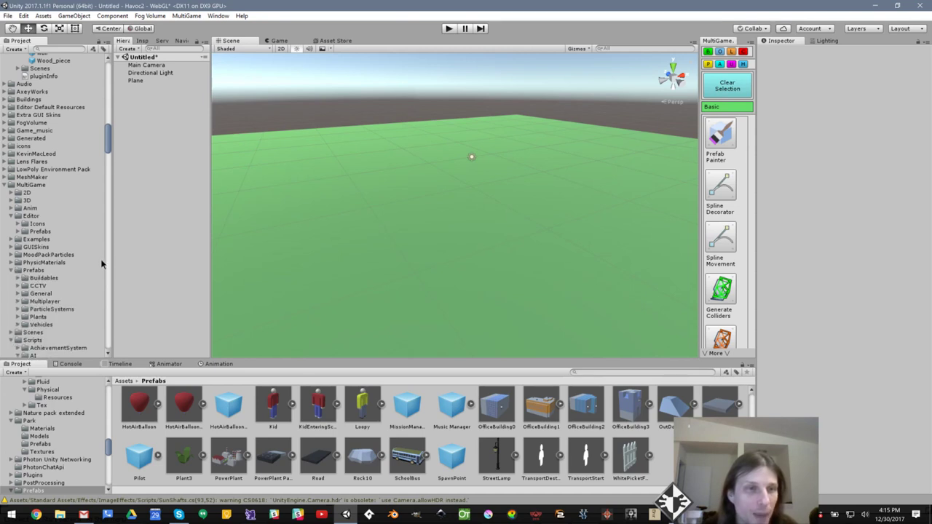
click(22, 326)
click(18, 325)
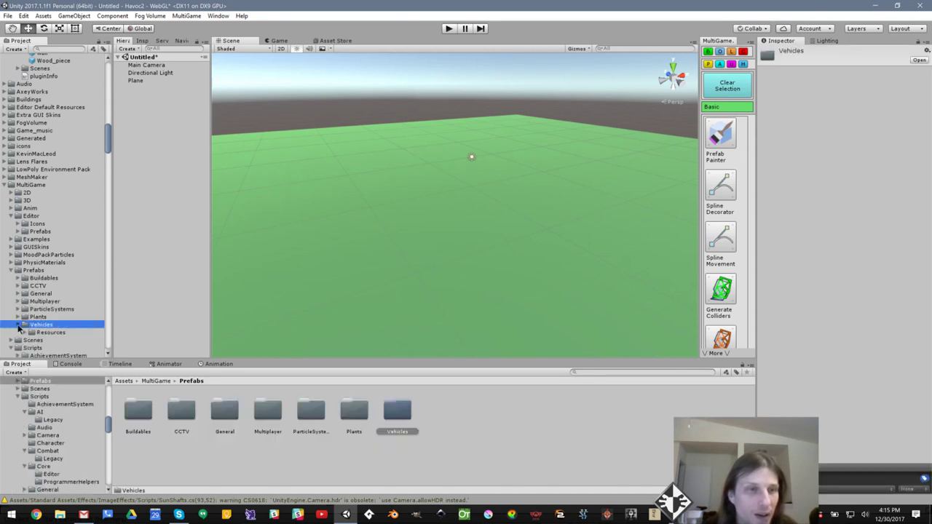
click(25, 333)
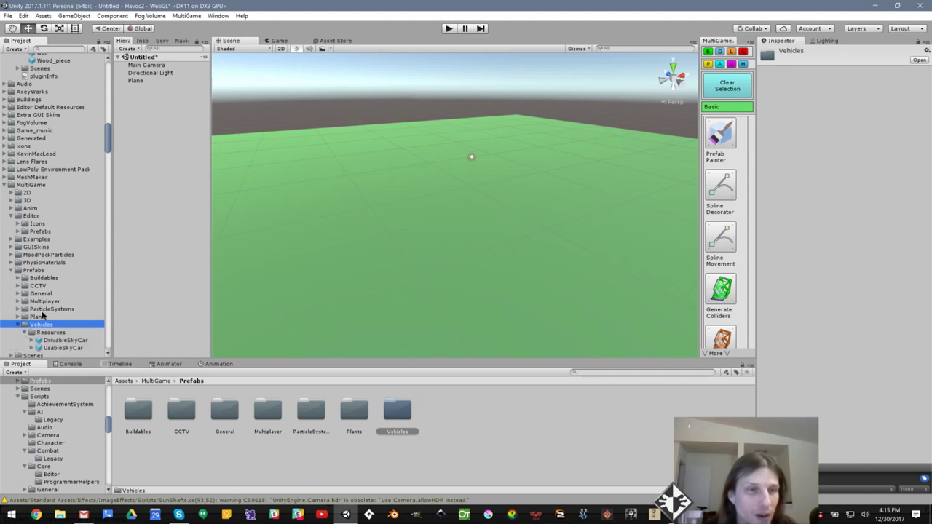
click(18, 325)
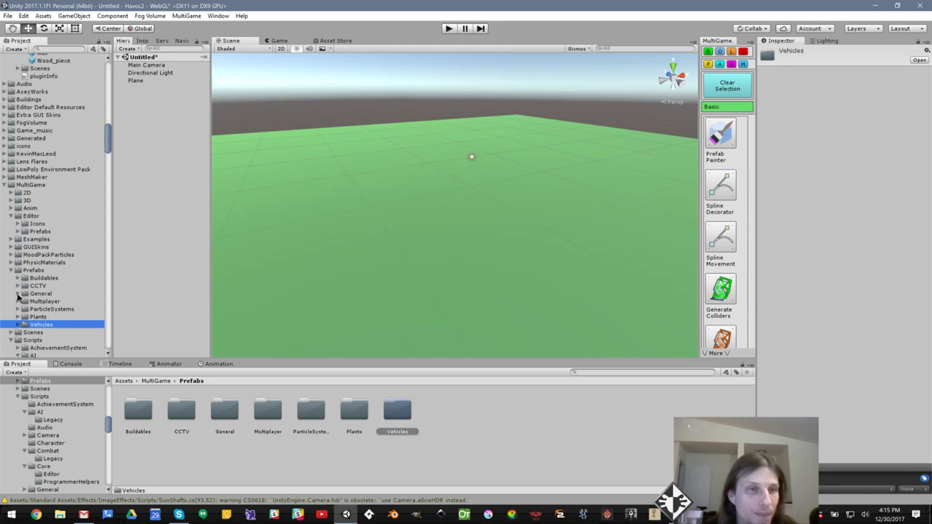
Place the Boulder prefab from the MultiGame General resources on the plane and frame it
click(18, 294)
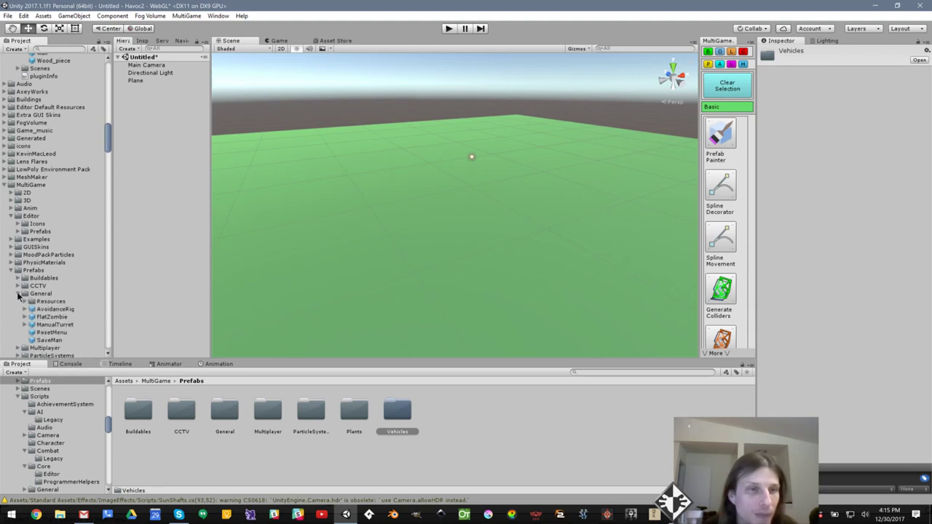
click(25, 301)
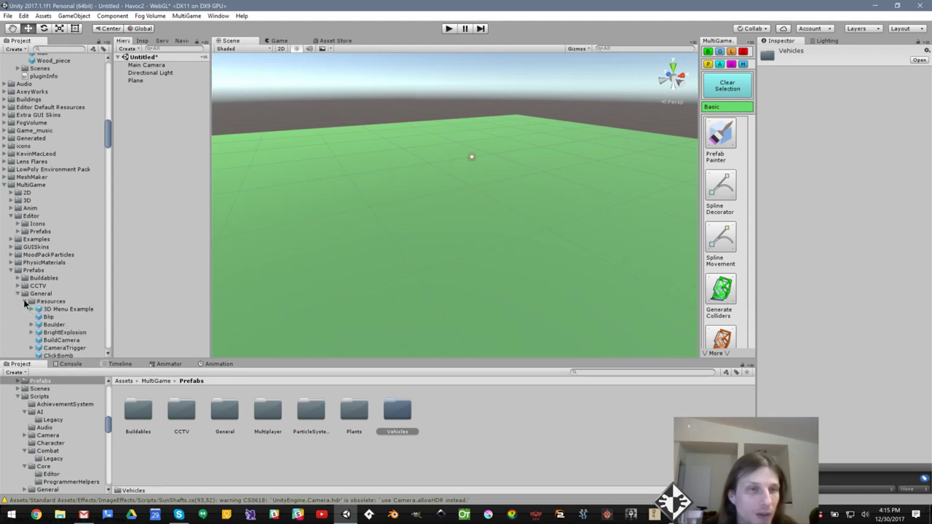
click(51, 325)
drag(107, 324, 466, 189)
key(f)
scroll(466, 258, down, 5)
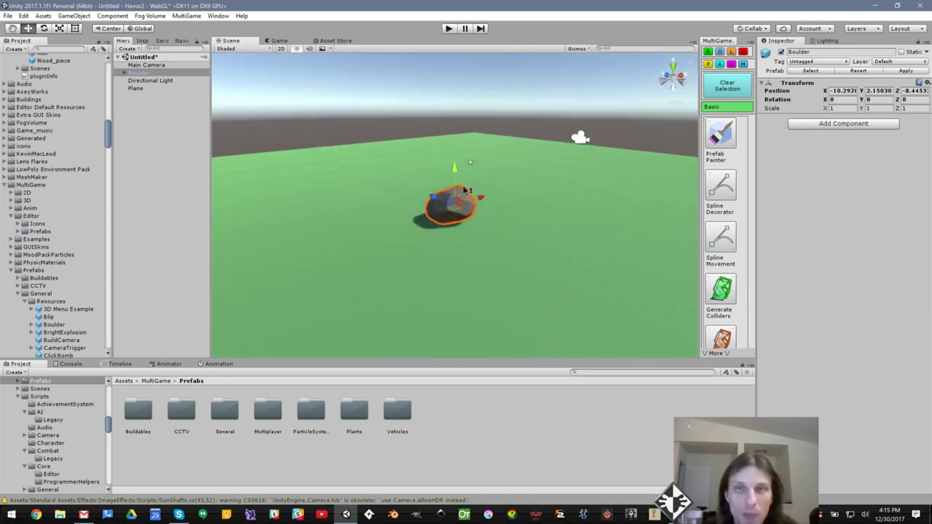
Apply the Spline Movement tool to the boulder and inspect its short spline path up close
click(719, 238)
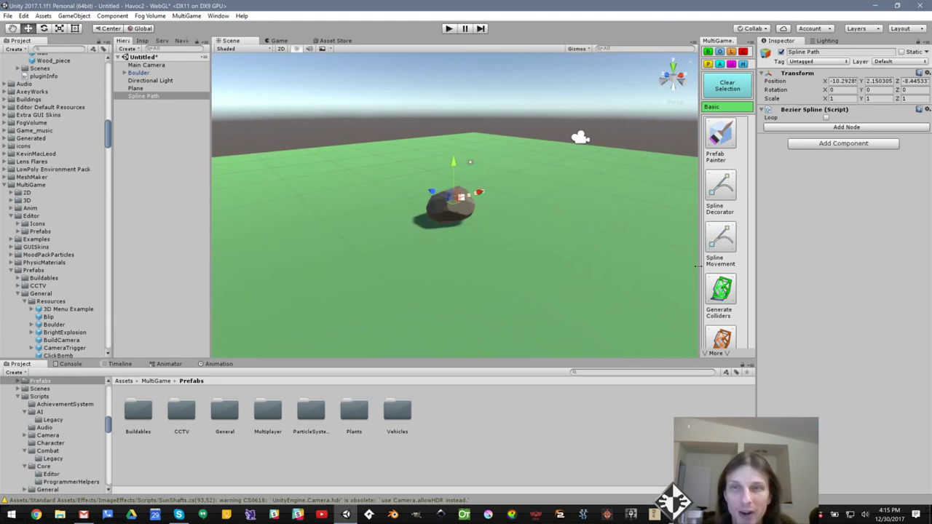
alt+drag(557, 230, 487, 249)
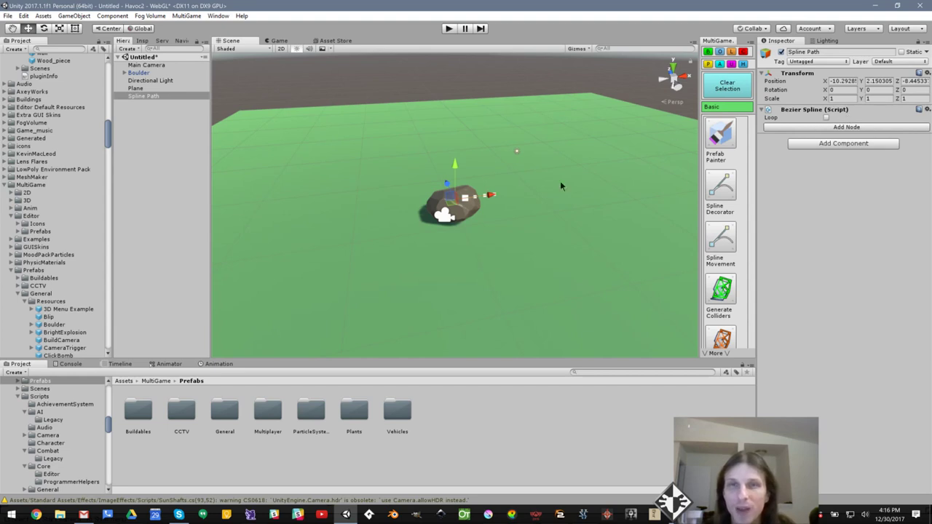
alt+drag(610, 206, 545, 231)
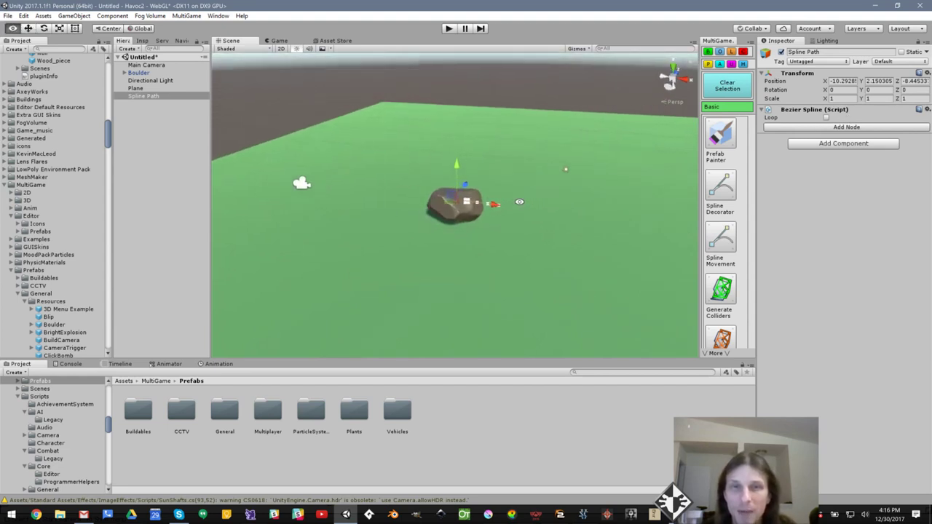
scroll(545, 232, up, 8)
scroll(545, 230, up, 2)
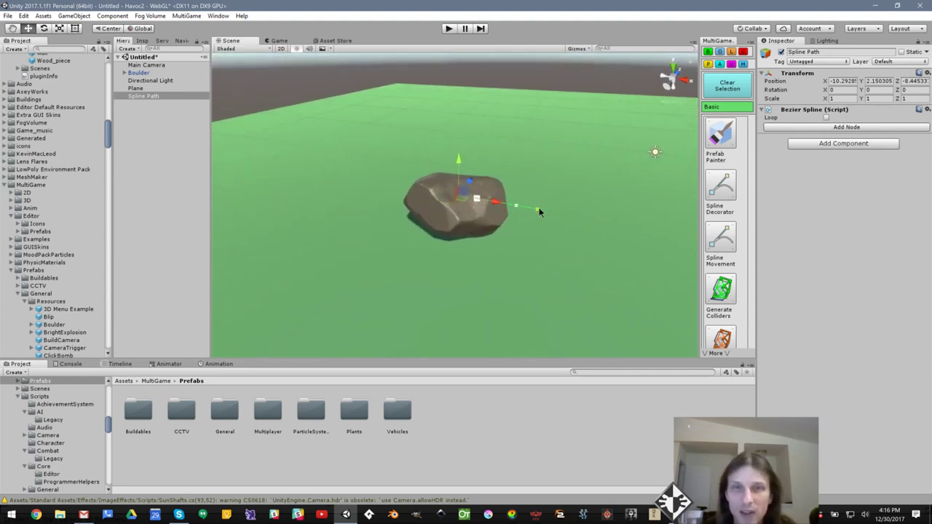
Pull the spline's starting control points away from the boulder to bend the beginning of the curve
scroll(539, 212, down, 6)
alt+drag(518, 218, 555, 266)
ctrl+shift+drag(490, 193, 499, 145)
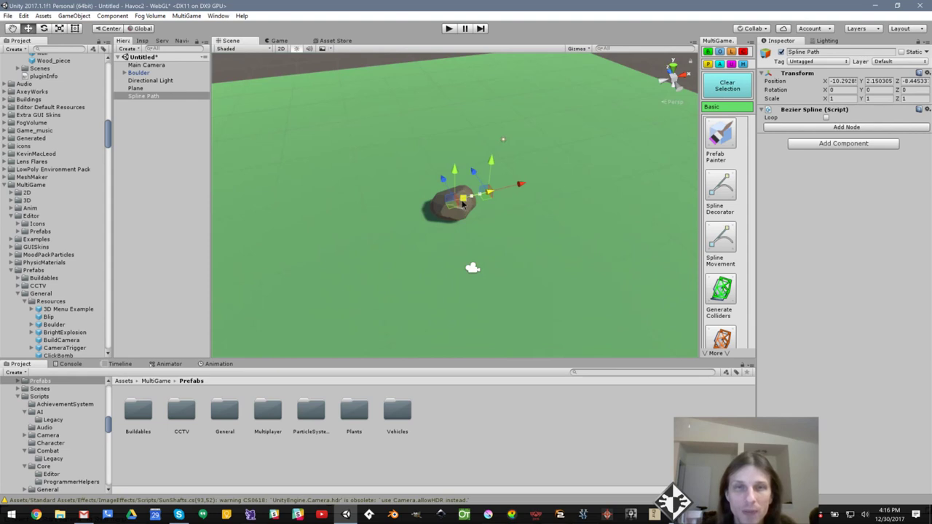
click(463, 202)
drag(466, 197, 385, 127)
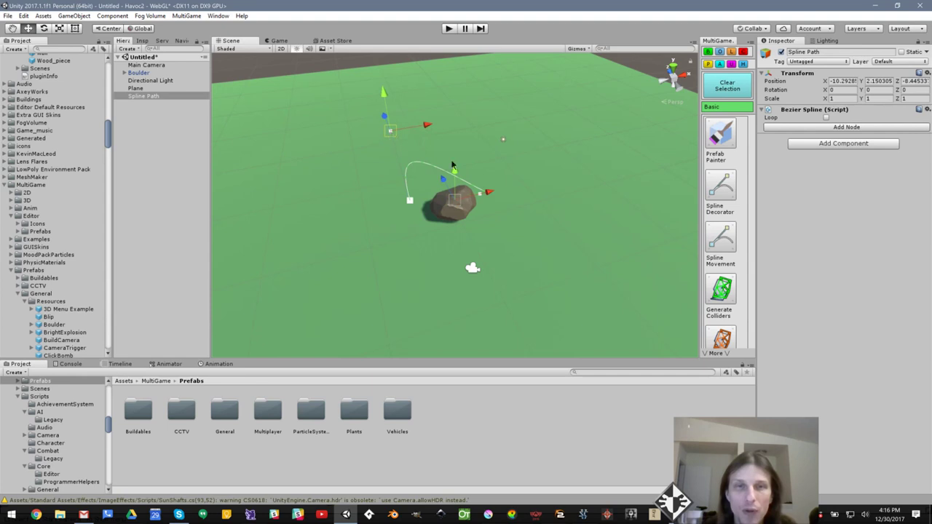
Move the spline's end node toward the far side of the plane and pull its handle back to form an S-curve
scroll(497, 210, up, 7)
scroll(498, 209, down, 1)
click(501, 188)
shift+drag(501, 188, 535, 66)
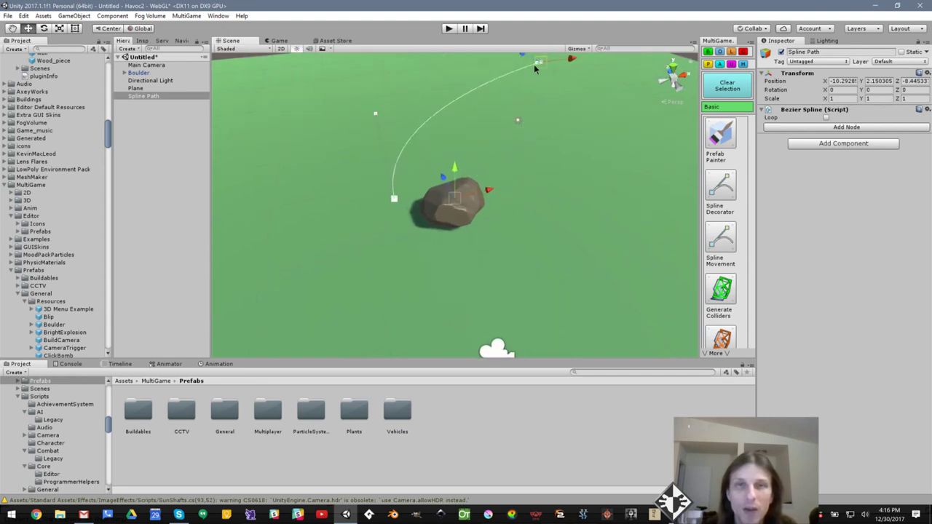
click(393, 200)
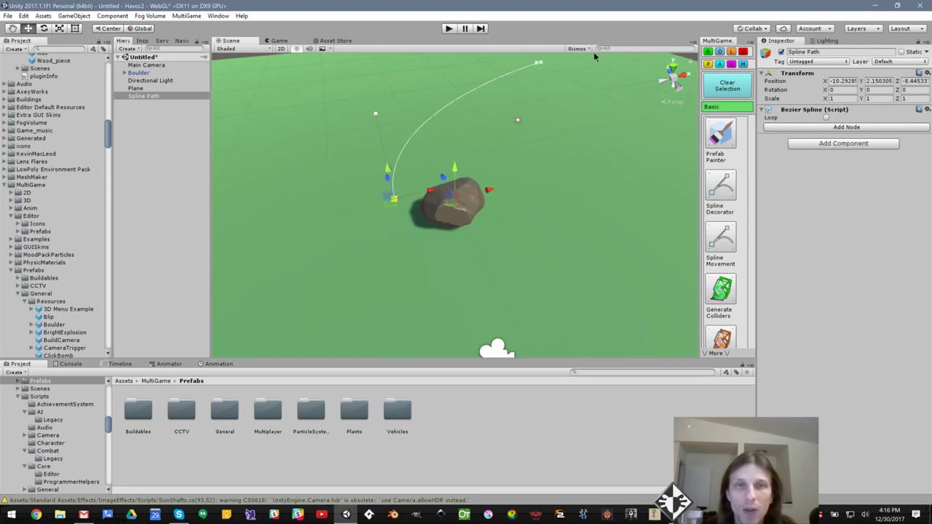
click(535, 64)
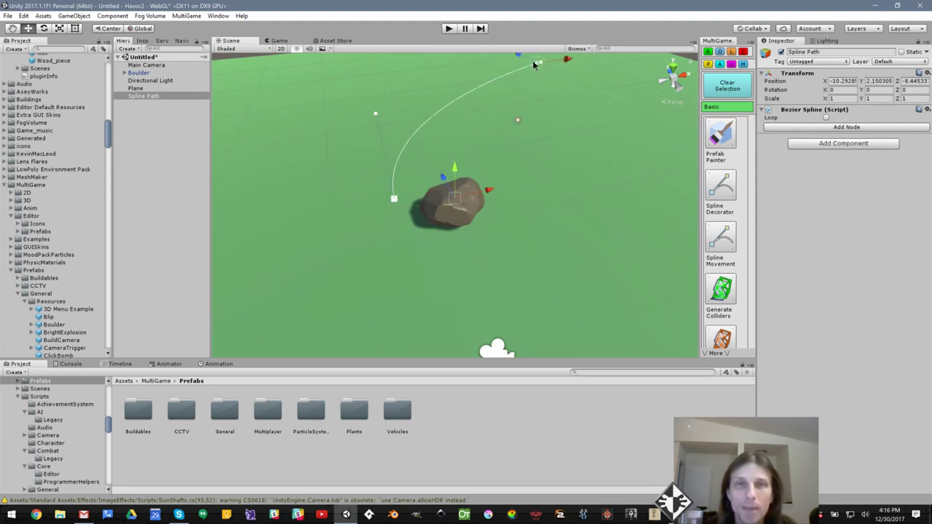
drag(533, 65, 582, 213)
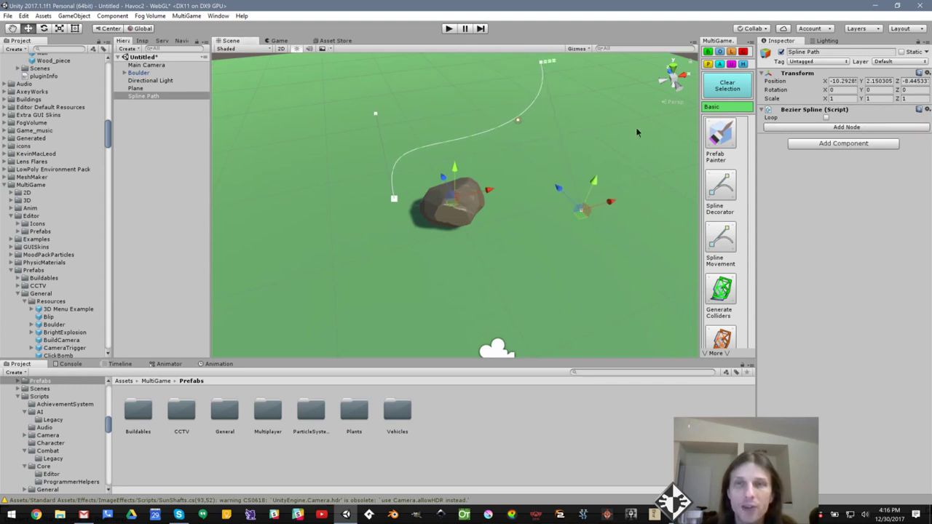
Extend the spline with a second segment across the plane and round the bend at its far node using the handle
middle_drag(578, 140, 576, 239)
click(555, 105)
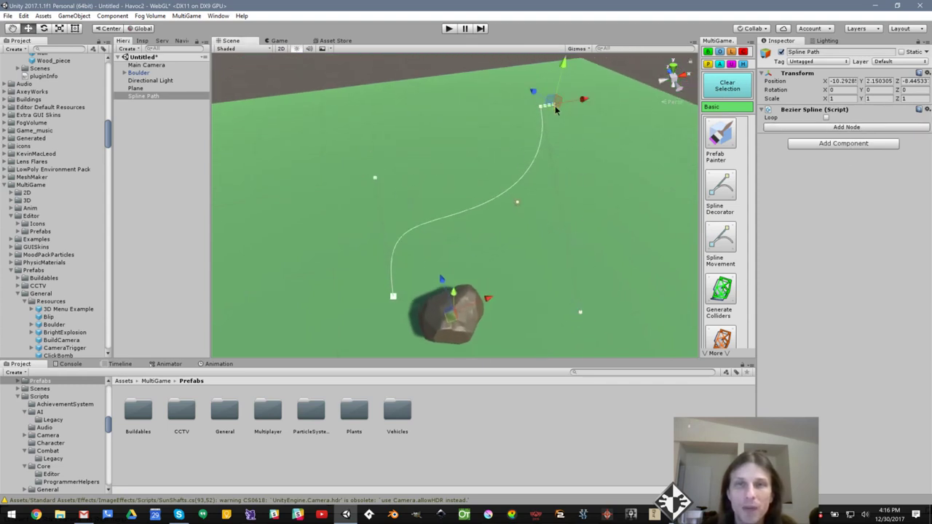
drag(553, 107, 281, 182)
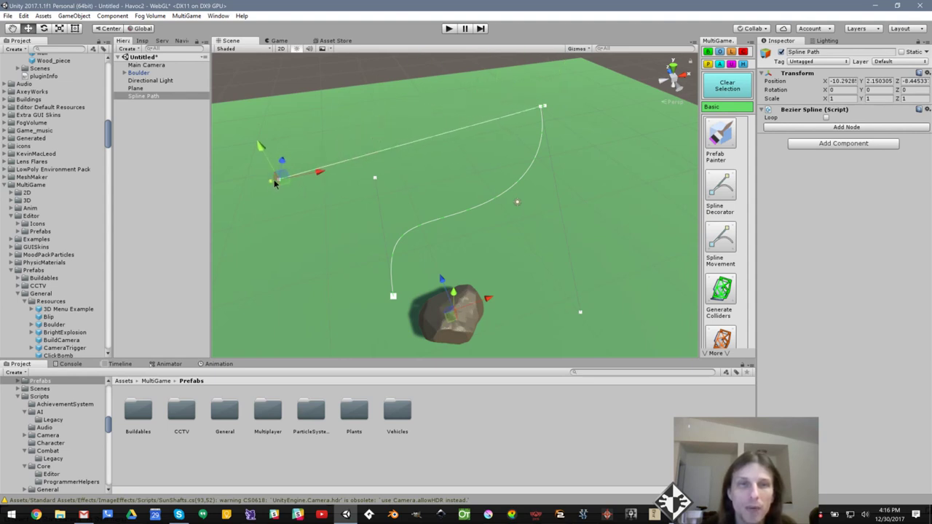
click(547, 107)
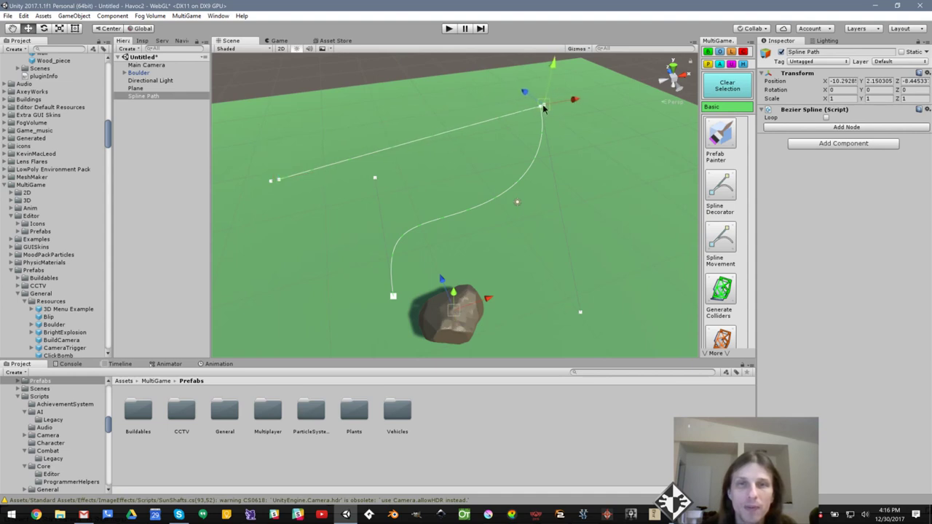
drag(547, 107, 532, 77)
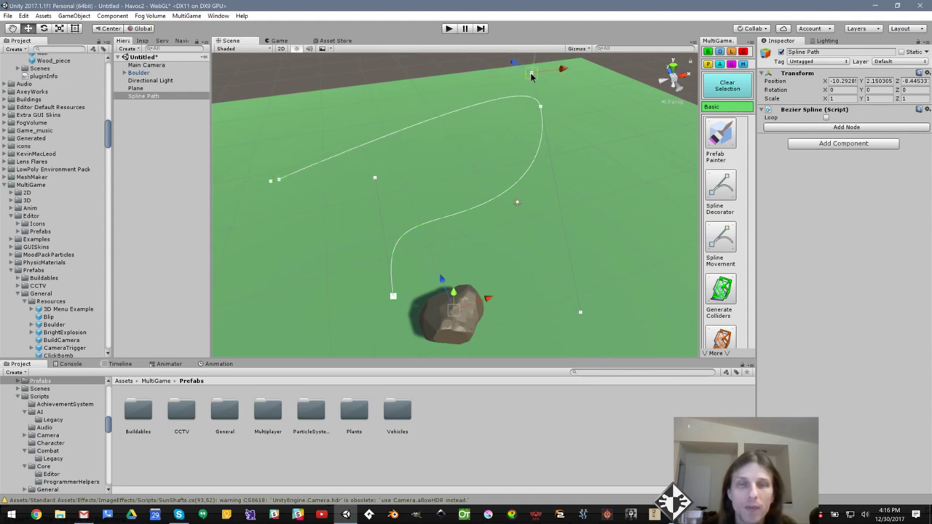
Curve the second segment with its end handle and extend a third segment back to beside the spline's start node
click(269, 180)
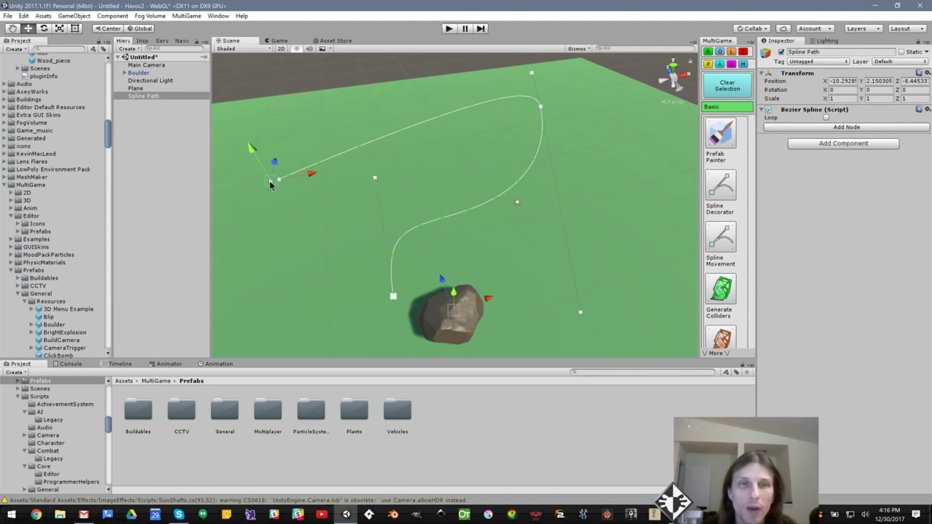
drag(269, 181, 326, 115)
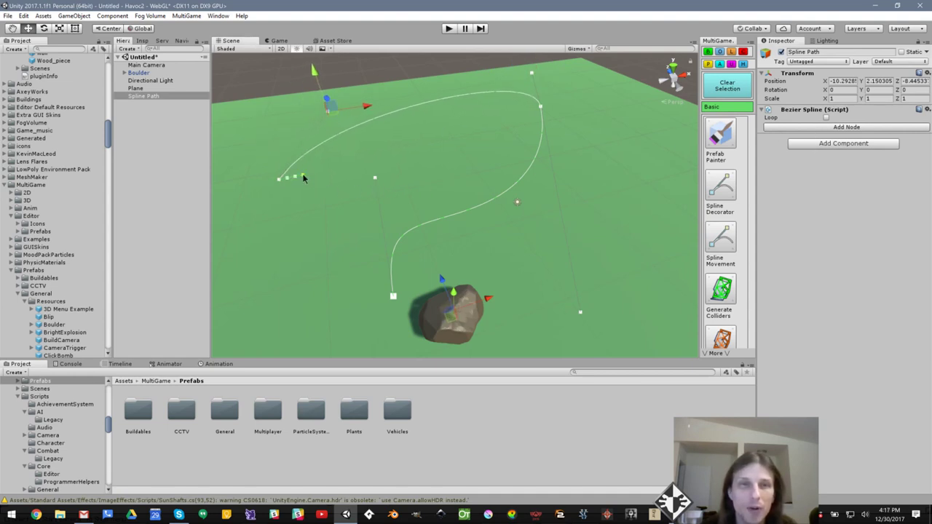
click(303, 178)
drag(303, 178, 373, 299)
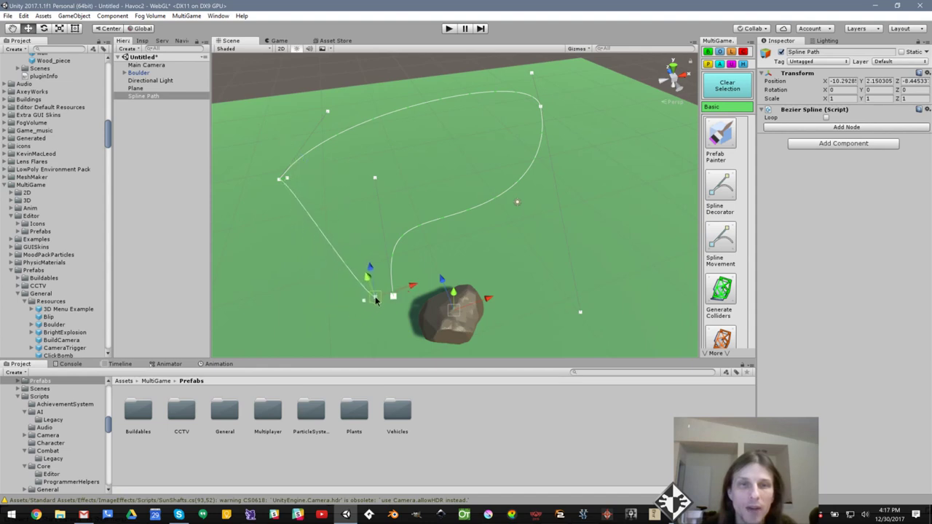
Turn on Loop for the Bezier Spline and reposition the closing segment's handles to smooth the closed path
click(826, 118)
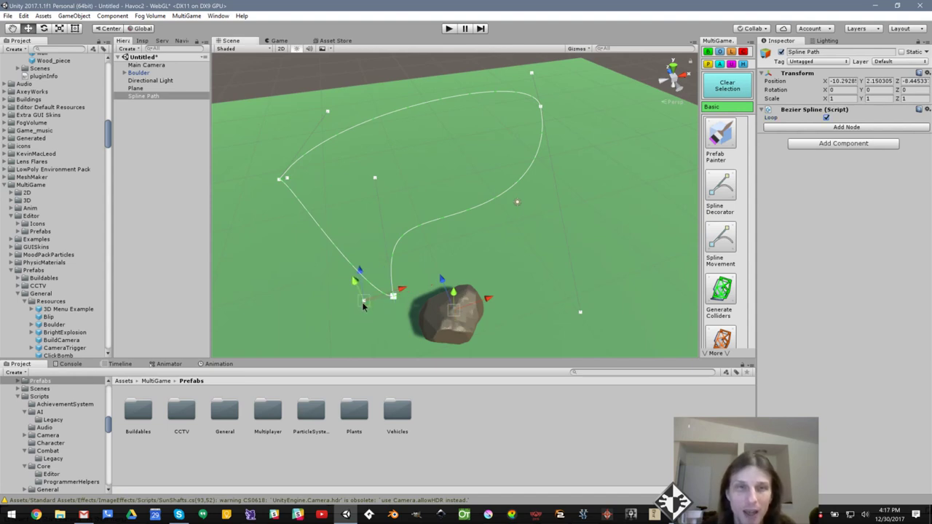
drag(363, 302, 401, 364)
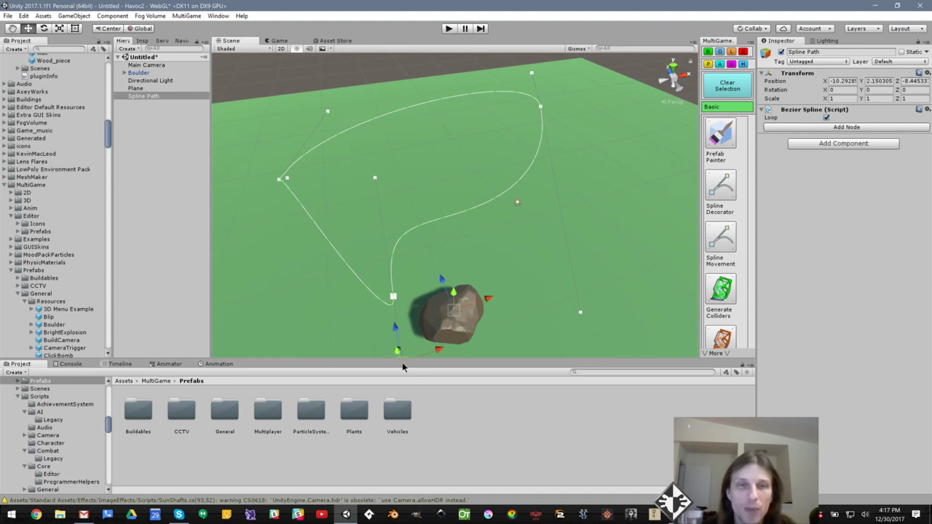
drag(286, 181, 490, 276)
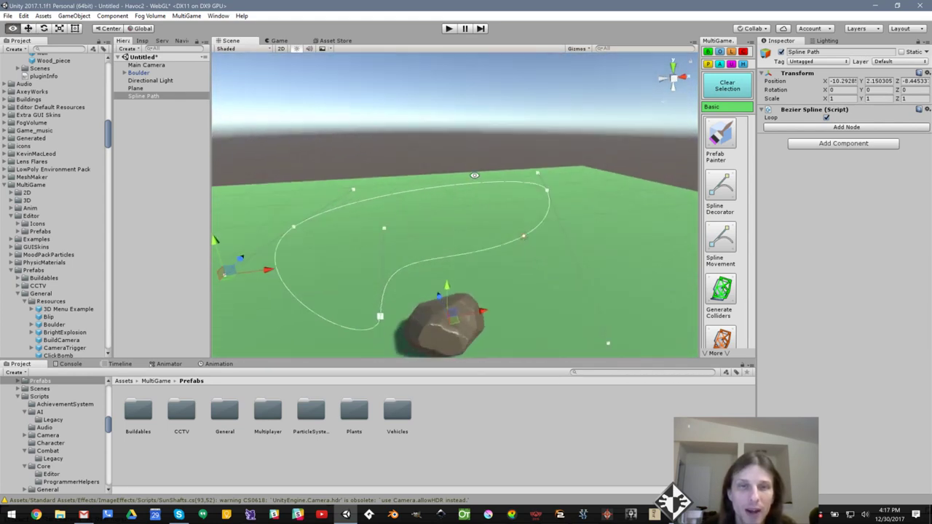
Raise the Spline Path to a Y position of about 7.05 and tilt it about 20 degrees around the Z axis
scroll(413, 227, down, 1)
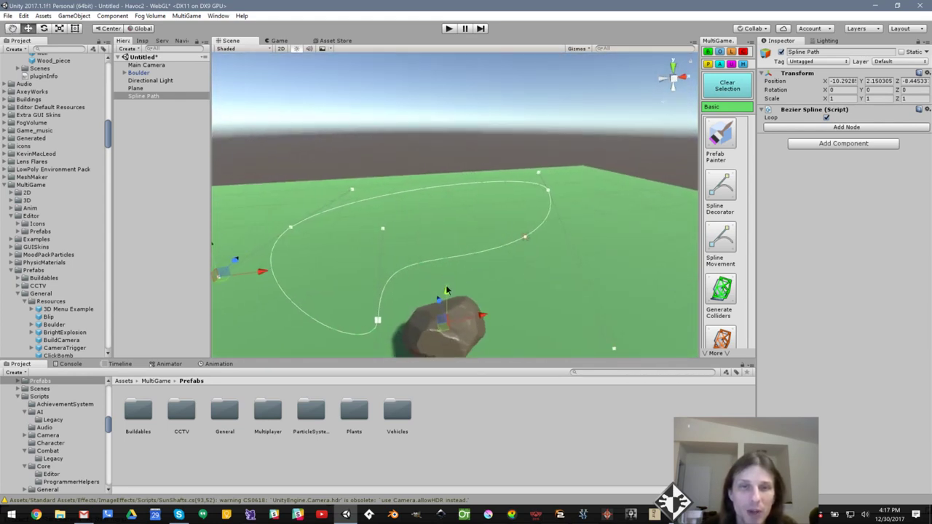
drag(447, 290, 538, 215)
key(e)
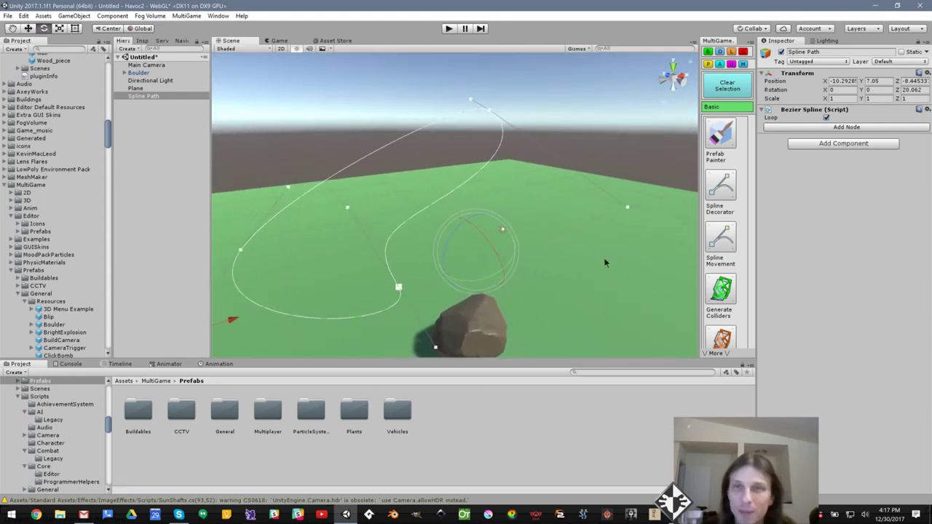
Examine the boulder's Spline Motor settings, including the Mode options and the messages available for the end of the path
click(491, 317)
alt+drag(540, 304, 559, 182)
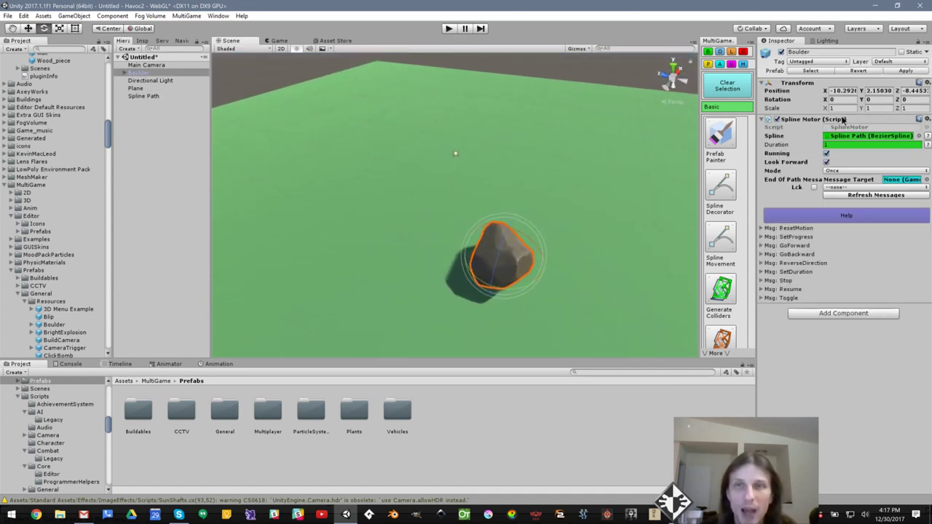
click(845, 171)
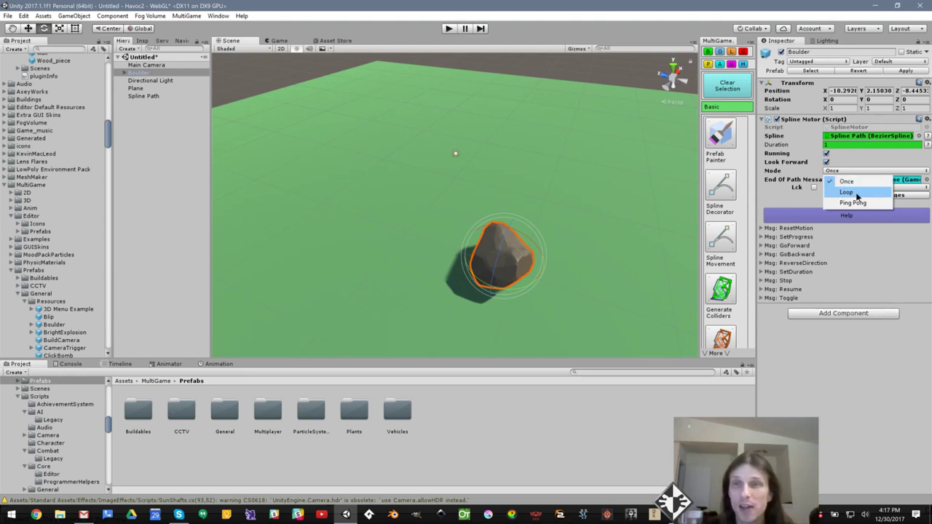
click(847, 181)
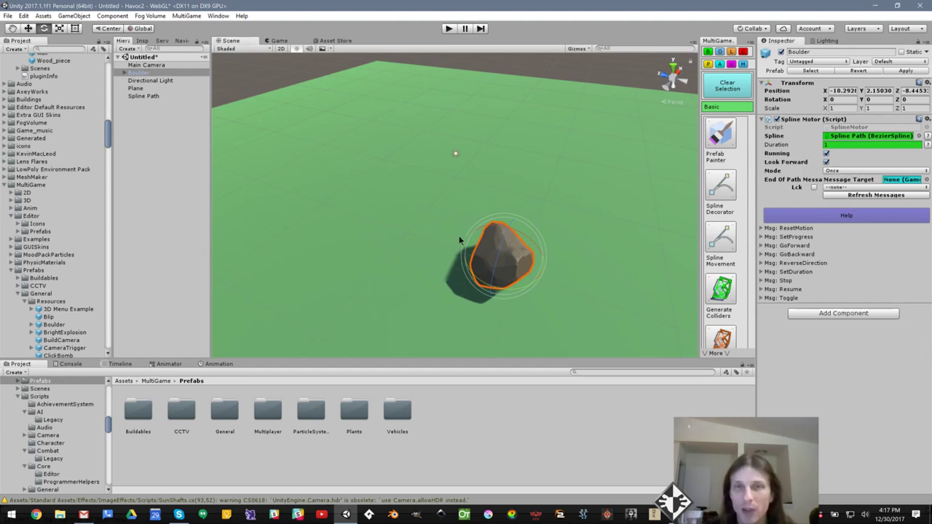
click(837, 187)
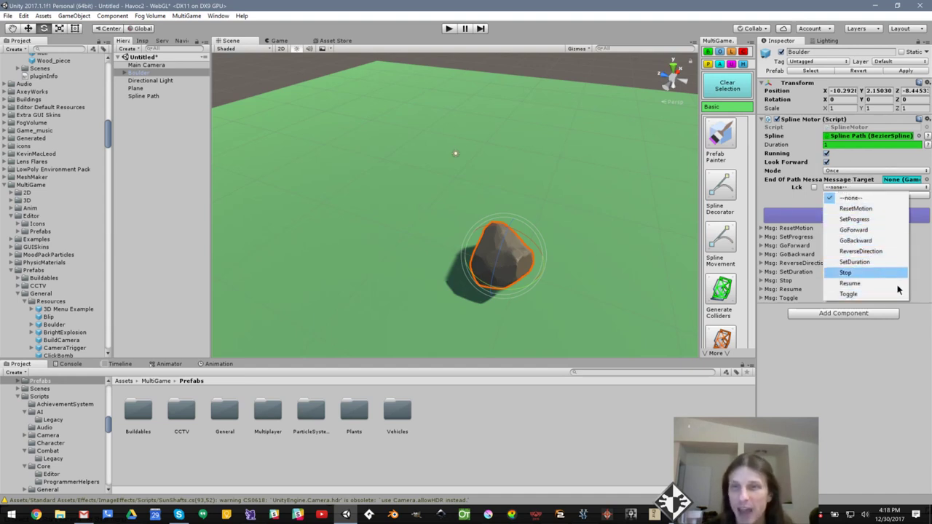
click(915, 406)
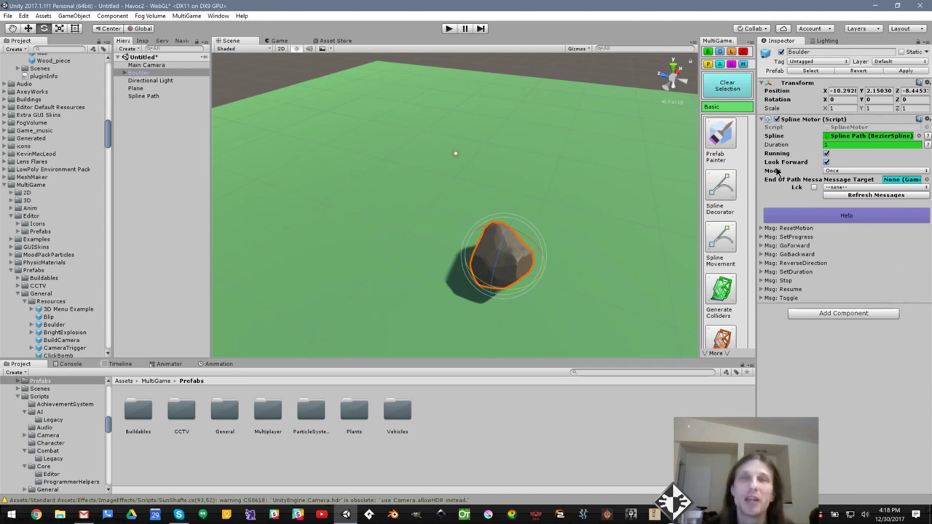
click(858, 188)
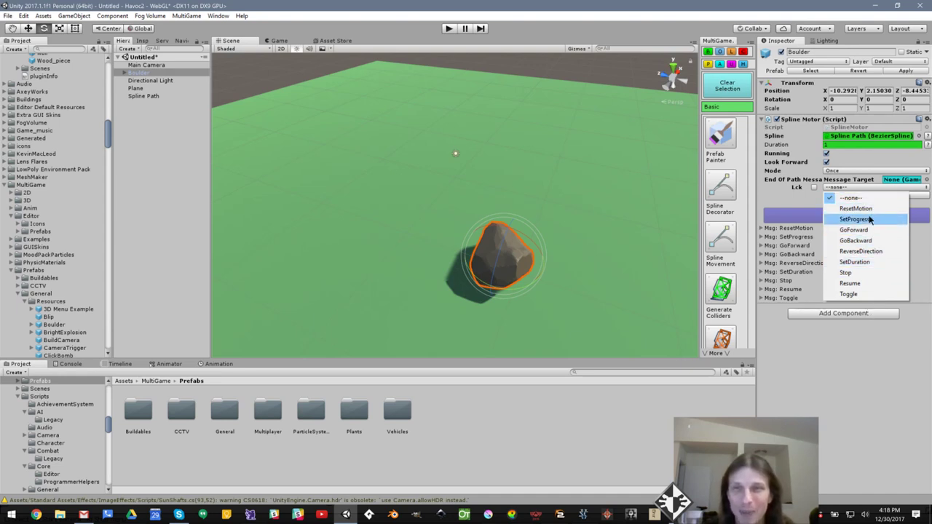
click(856, 376)
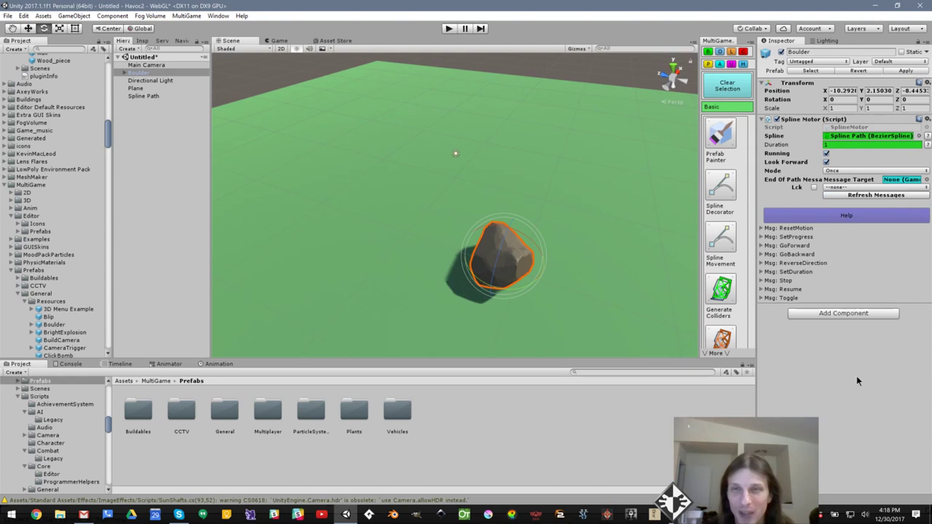
Read the built-in description of the Spline Motor's SetProgress message and its parameter
click(759, 255)
click(760, 254)
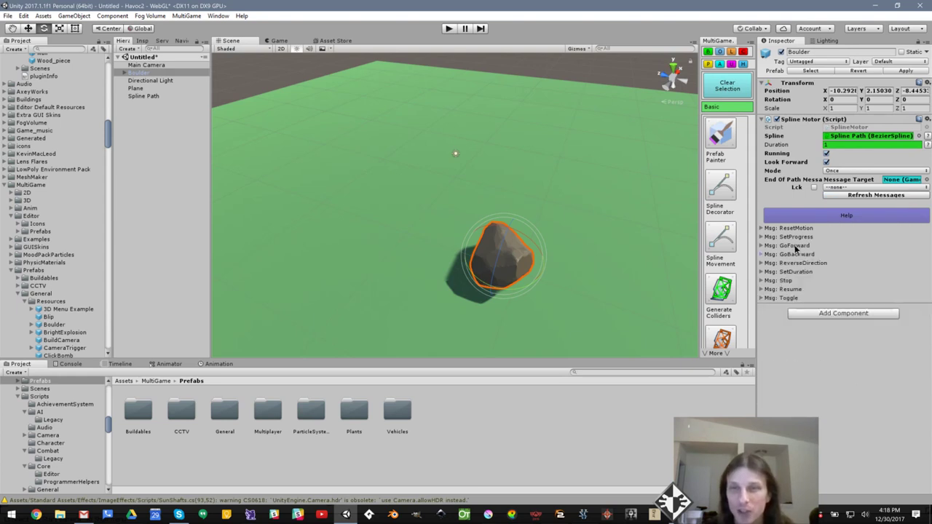
click(761, 236)
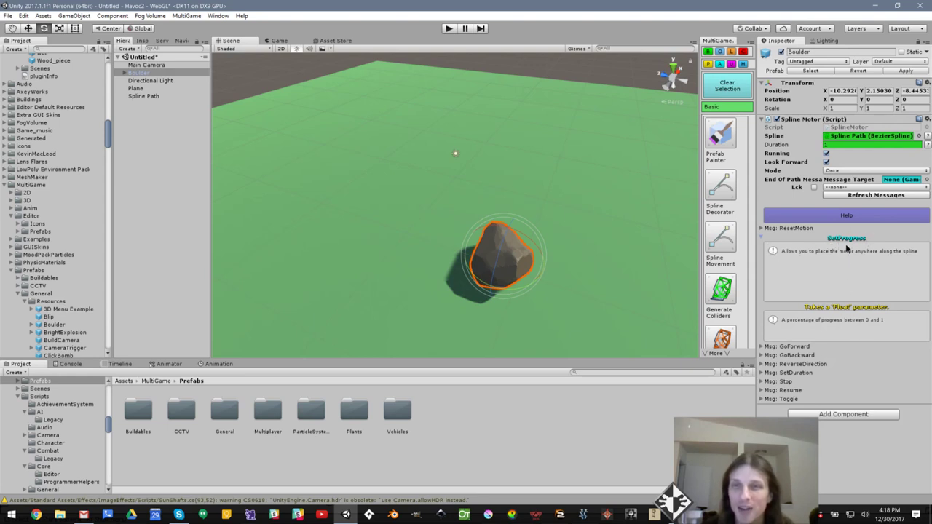
click(760, 236)
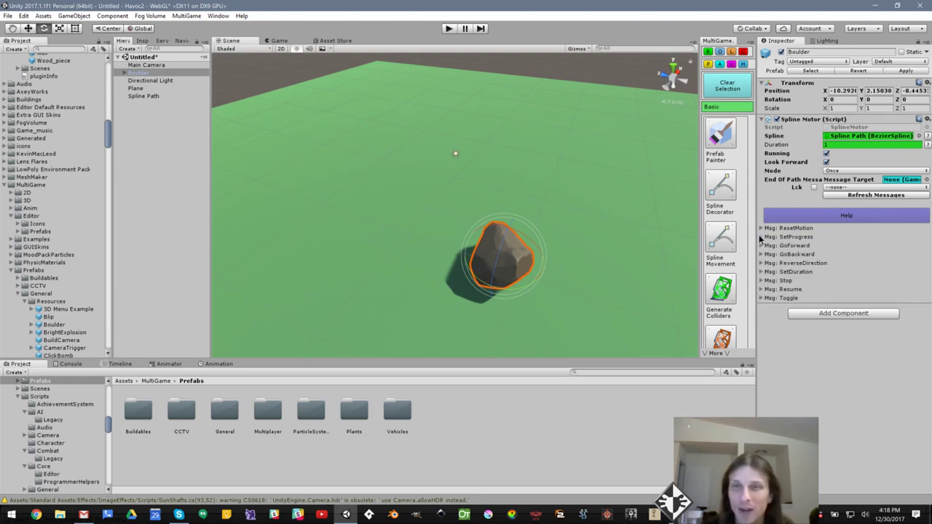
Set the boulder's Spline Motor mode to Loop and test the motion by running and stopping the game
click(877, 170)
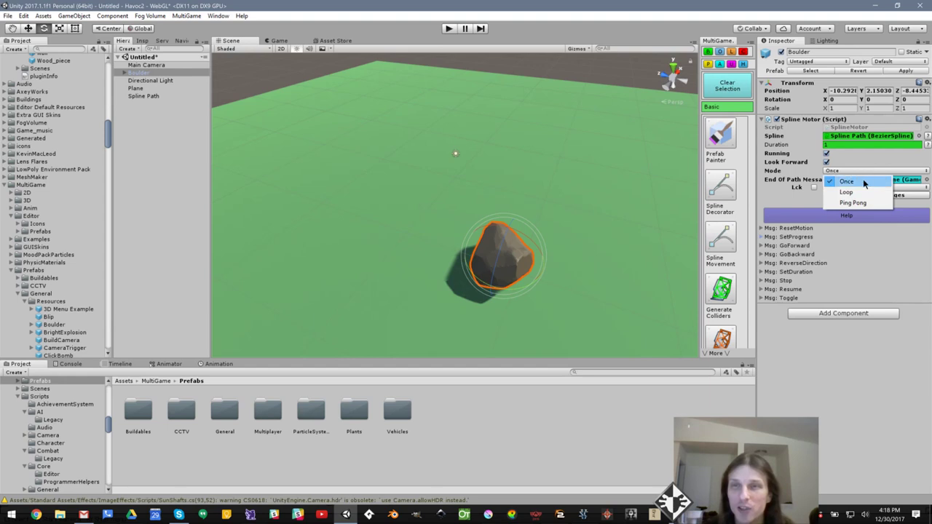
click(852, 193)
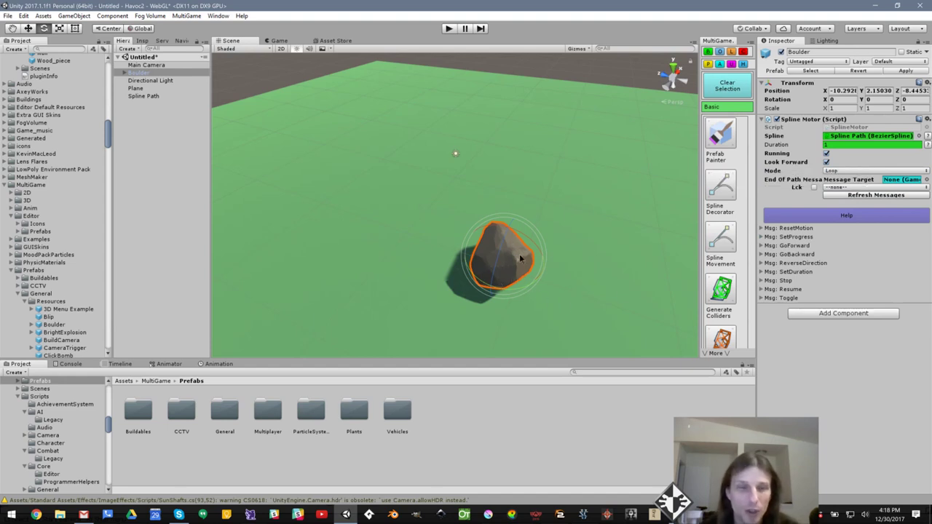
key(w)
alt+drag(489, 268, 590, 211)
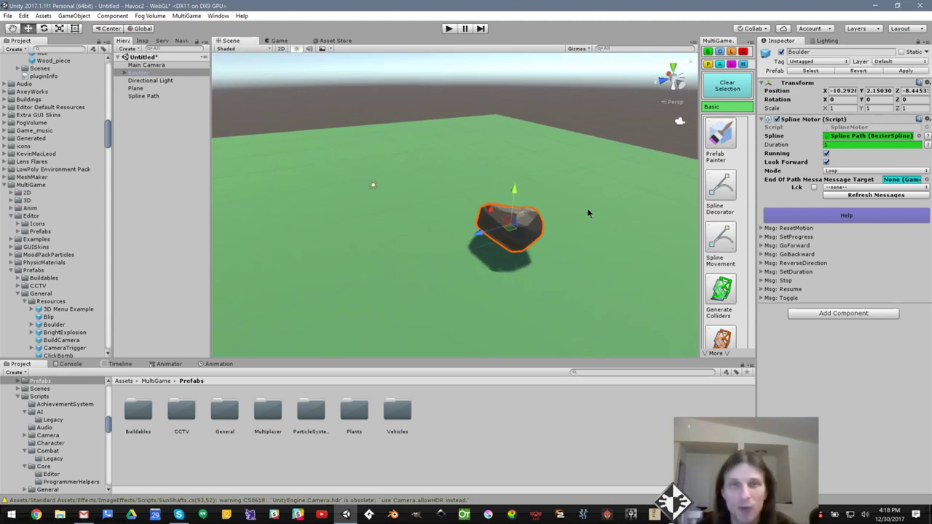
alt+drag(603, 199, 394, 203)
click(447, 28)
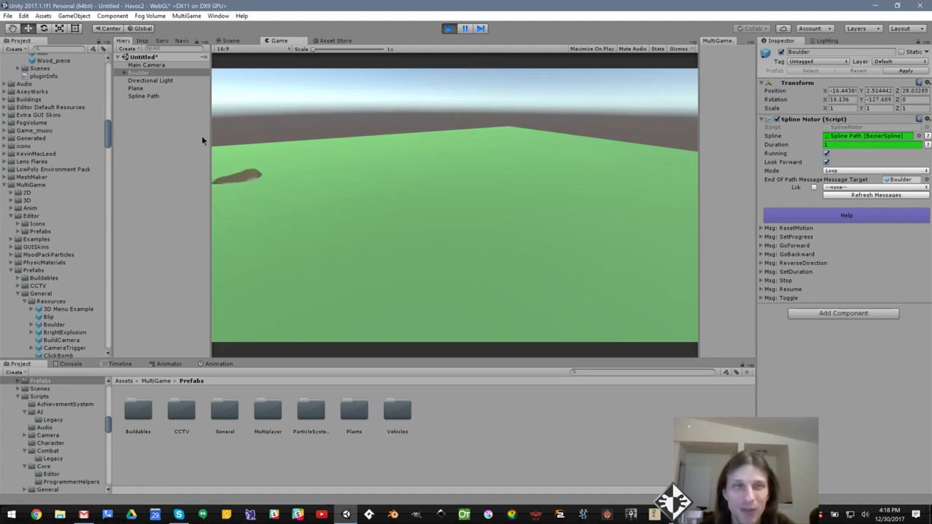
click(449, 28)
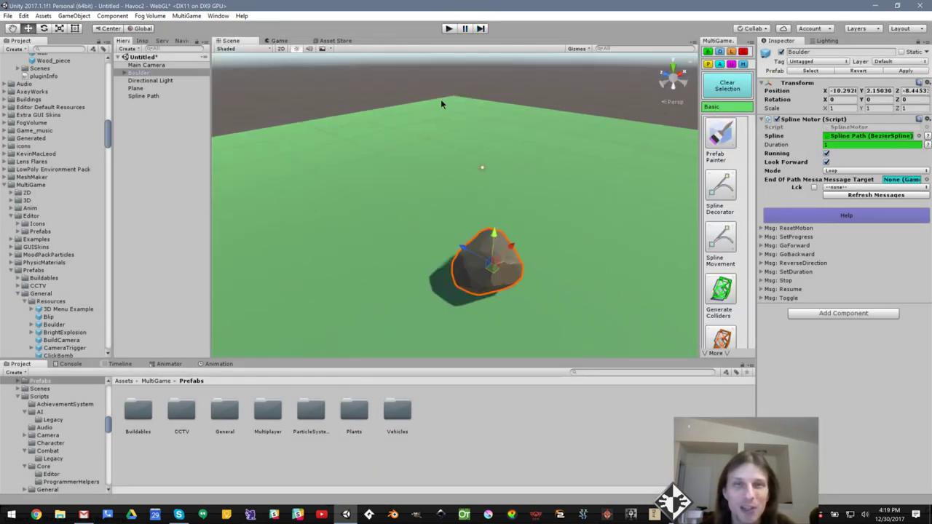
Raise the Spline Path above the plane to a Y position of about 9.63
double_click(143, 96)
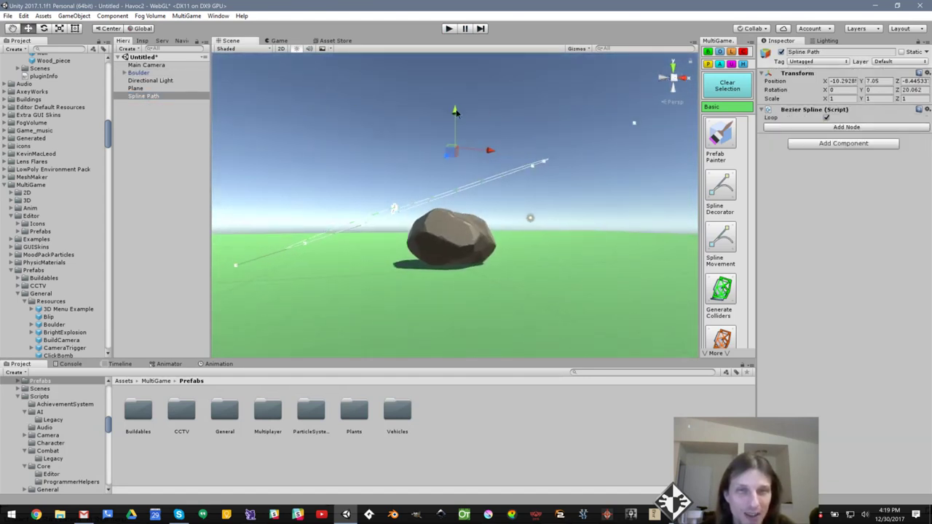
drag(455, 112, 460, 68)
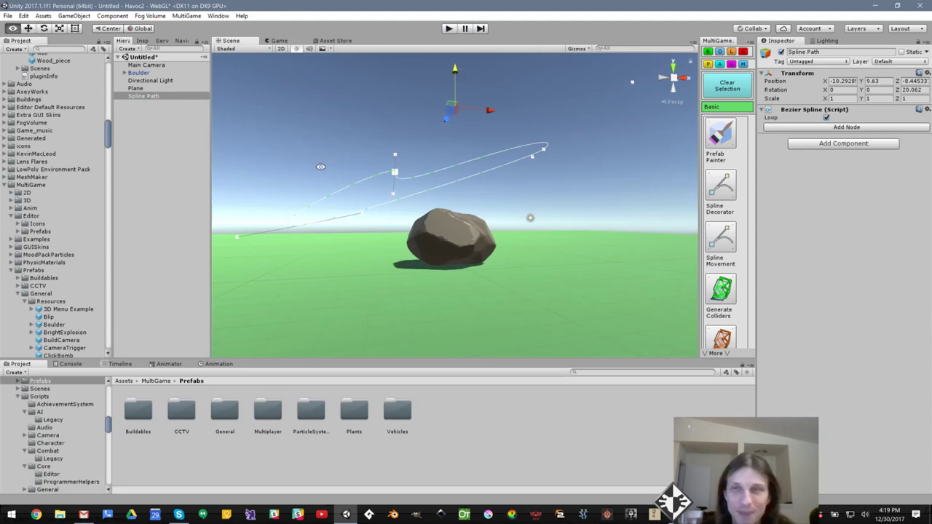
alt+drag(321, 166, 458, 228)
Set the boulder's Spline Motor duration to 10, then run the game to watch the slower motion and stop it
click(148, 89)
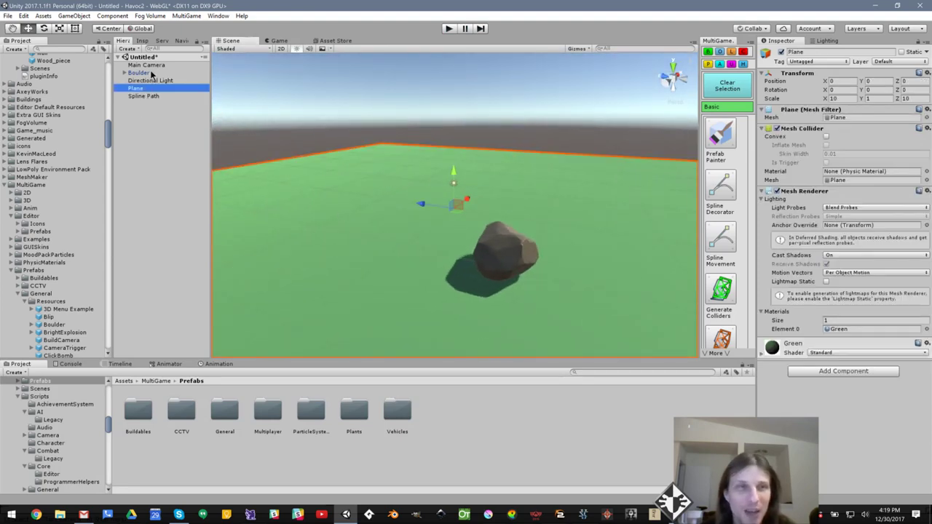
click(151, 74)
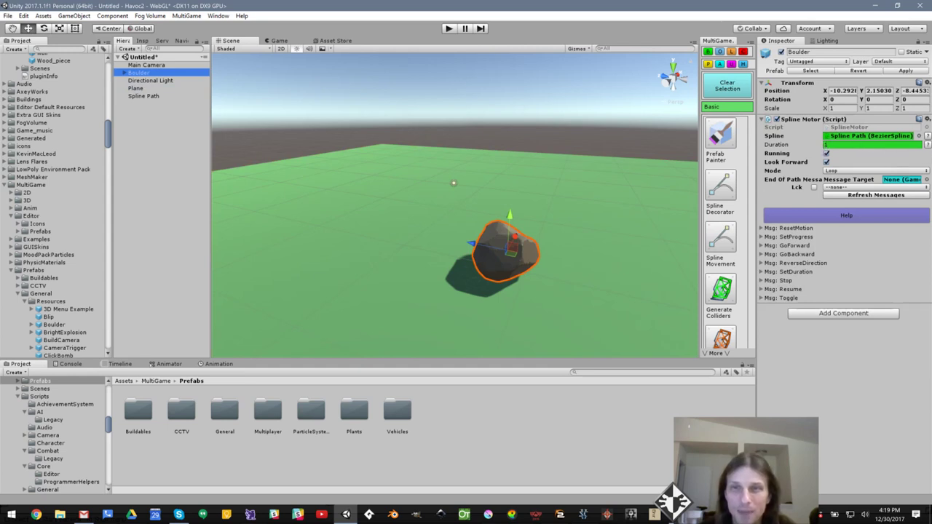
click(927, 145)
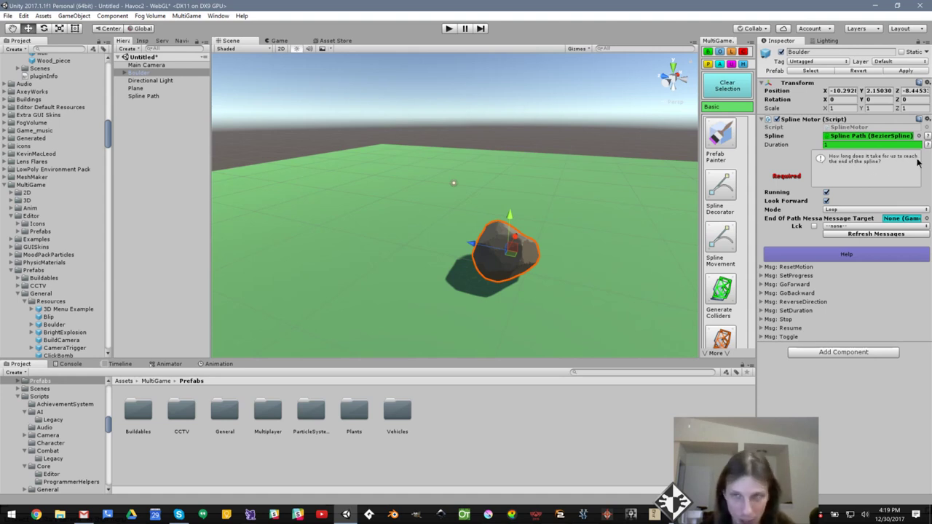
click(838, 145)
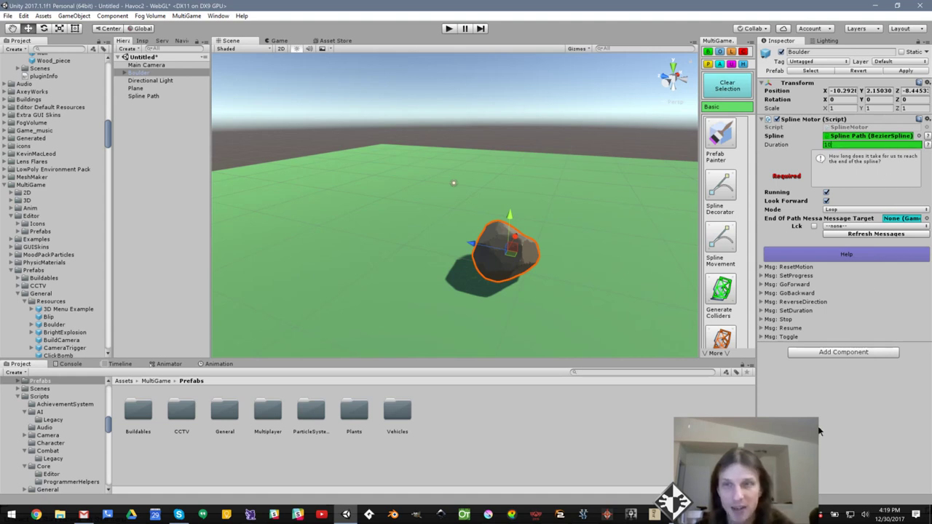
key(Return)
click(449, 29)
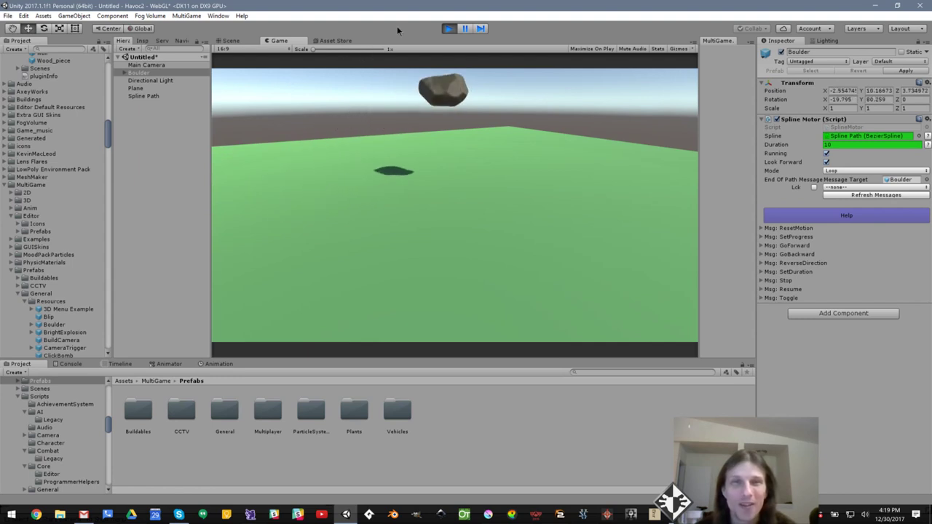
click(448, 28)
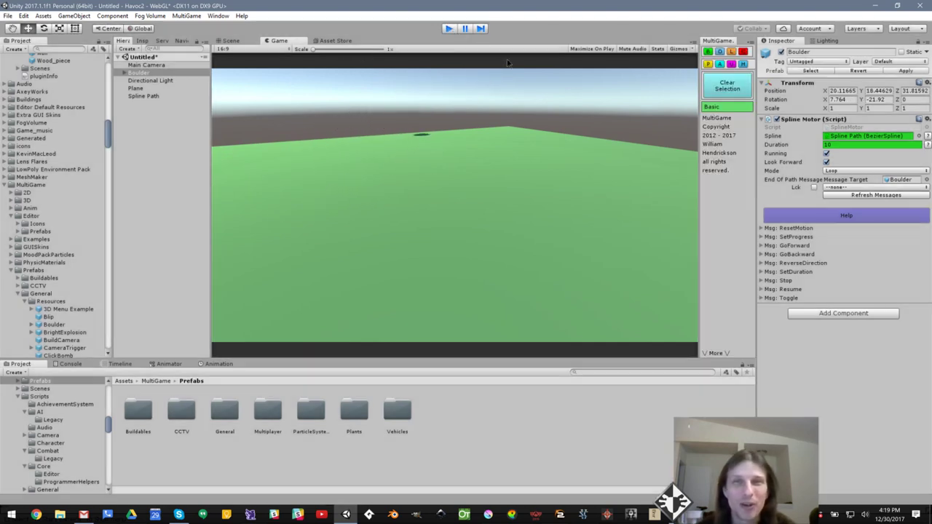